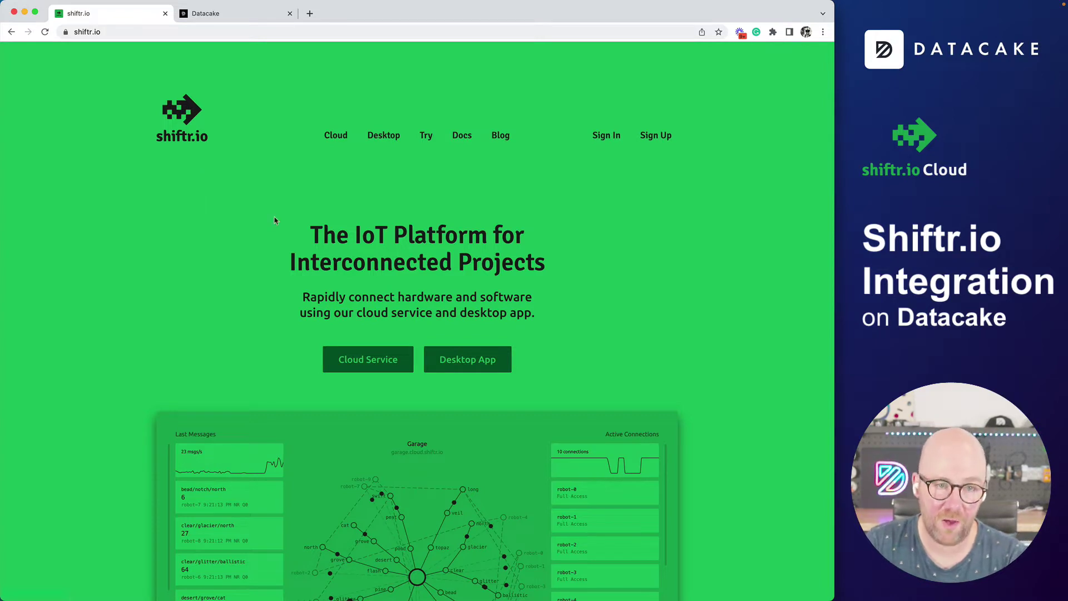
- Sign in to shiftr.io Cloud with the saved account login
{"action": "scroll", "coordinate": [568, 417], "scroll_direction": "down", "scroll_amount": 2}
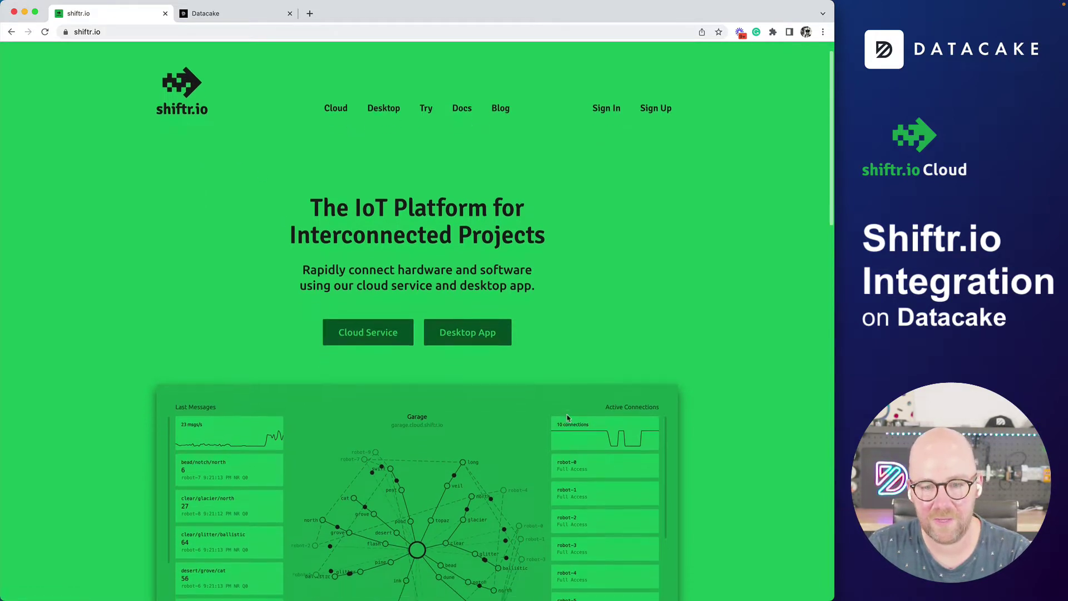
{"action": "scroll", "coordinate": [568, 417], "scroll_direction": "down", "scroll_amount": 2}
{"action": "scroll", "coordinate": [559, 404], "scroll_direction": "up", "scroll_amount": 3}
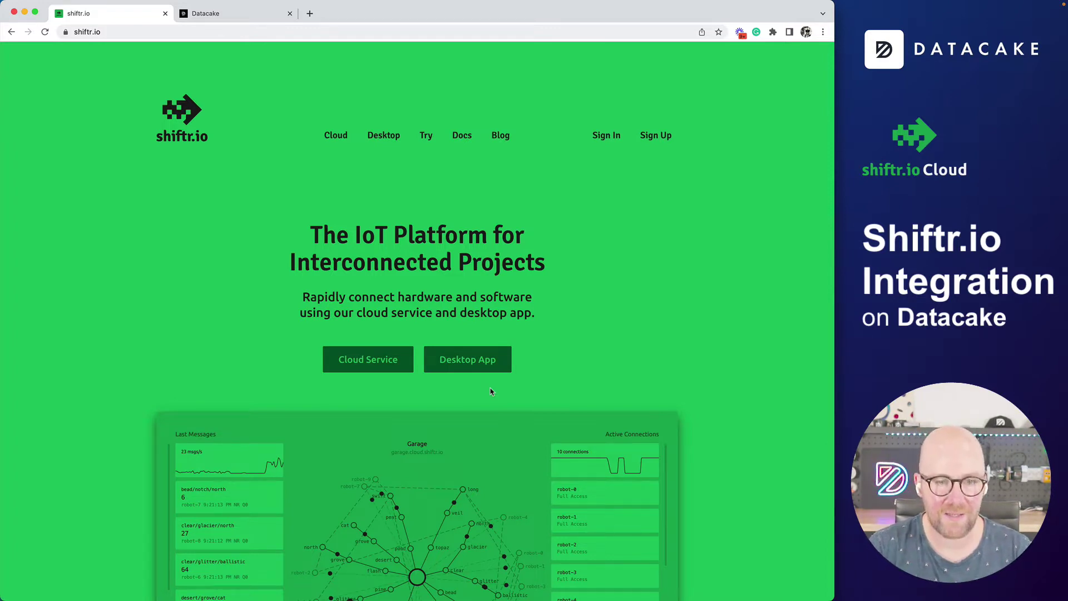
{"action": "left_click", "coordinate": [615, 136]}
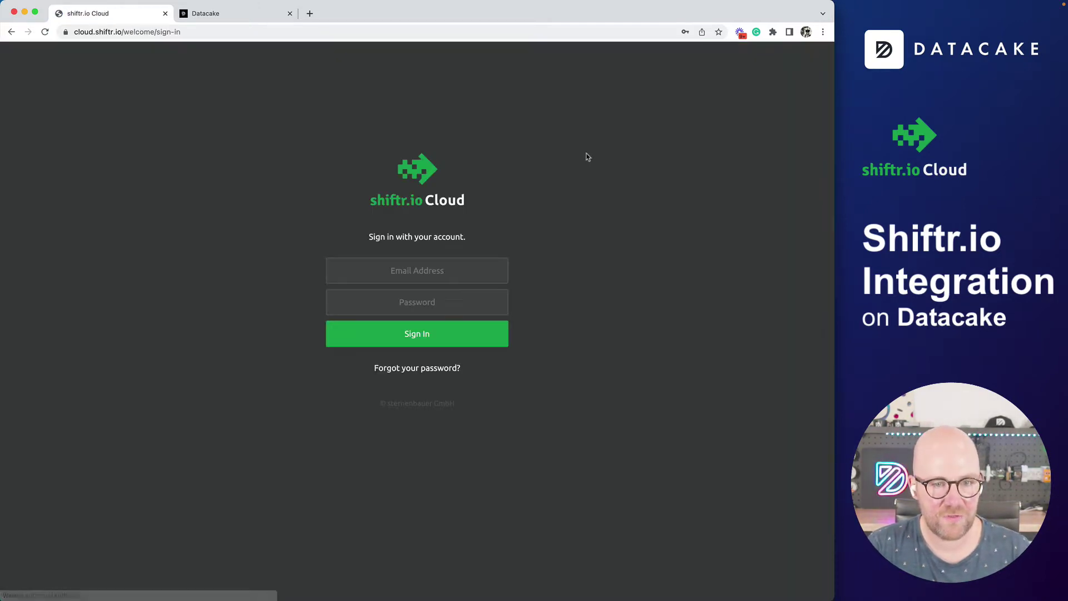
{"action": "left_click", "coordinate": [474, 265]}
{"action": "left_click", "coordinate": [429, 302]}
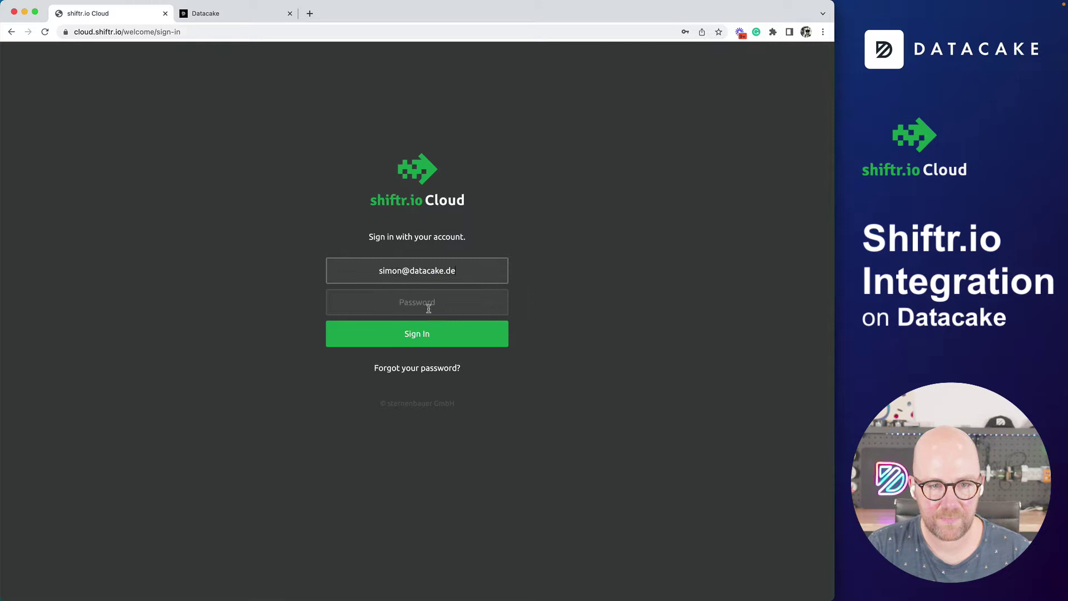
{"action": "left_click", "coordinate": [429, 304]}
{"action": "left_click", "coordinate": [432, 329]}
{"action": "left_click", "coordinate": [430, 335]}
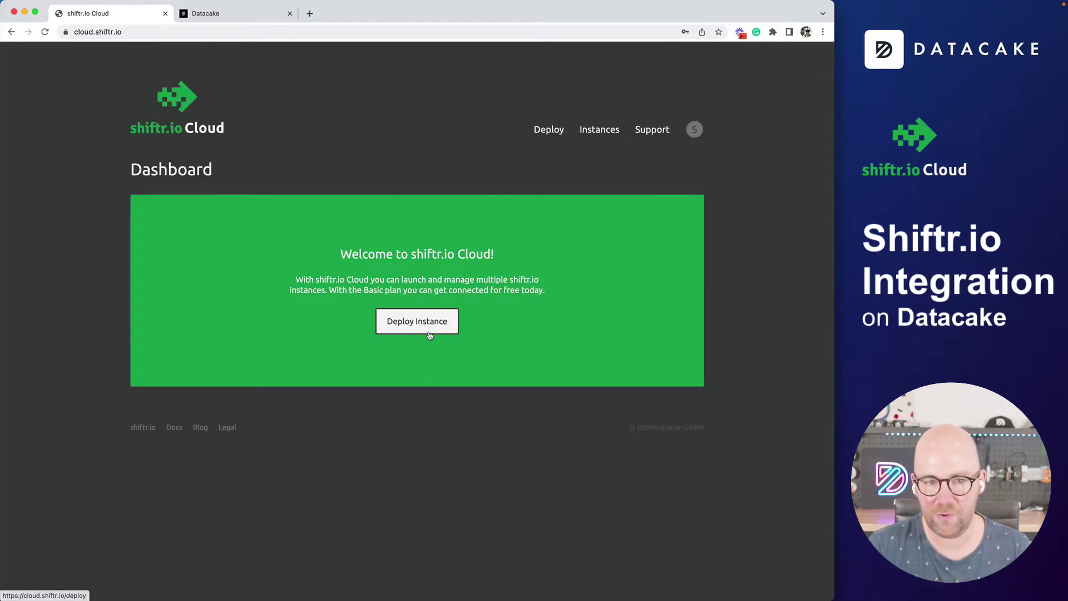
- Start deploying a new Basic-plan instance named Crazyfly954 for the Datacake group
{"action": "left_click", "coordinate": [437, 326]}
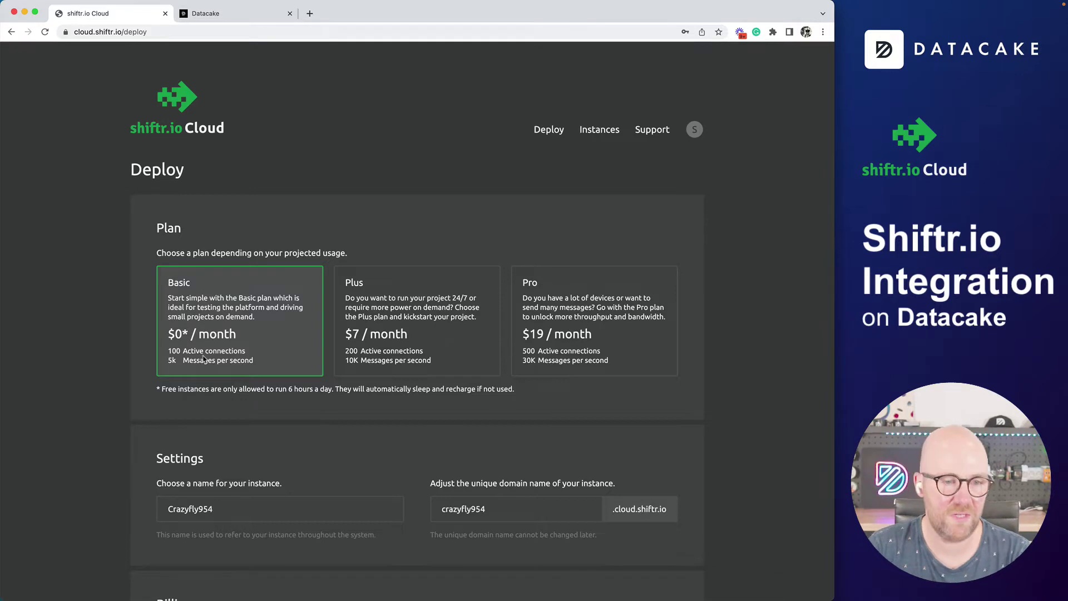
{"action": "scroll", "coordinate": [204, 359], "scroll_direction": "down", "scroll_amount": 1}
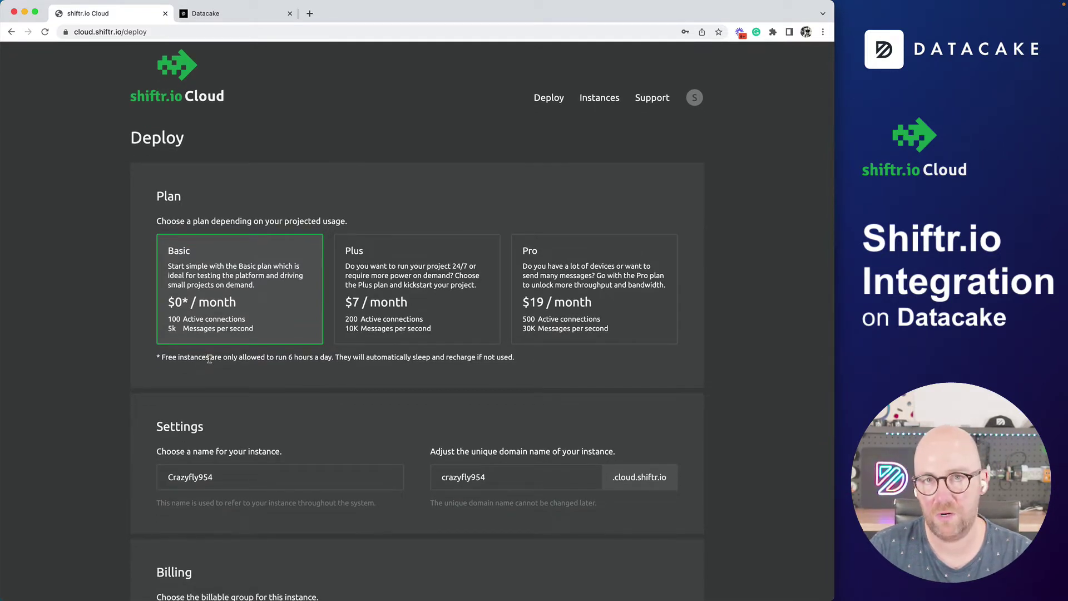
{"action": "scroll", "coordinate": [206, 361], "scroll_direction": "down", "scroll_amount": 1}
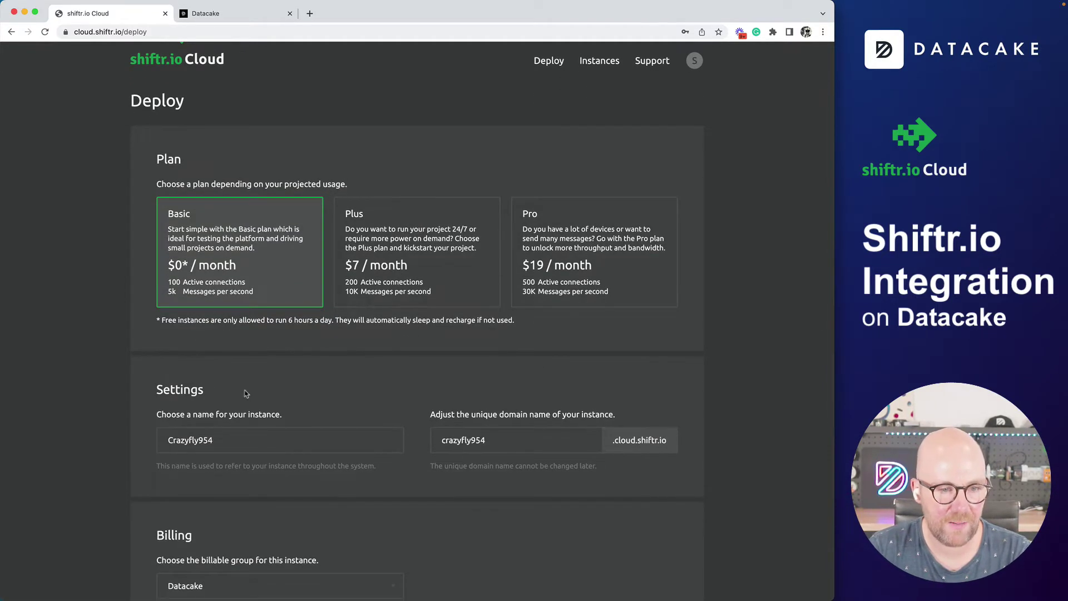
{"action": "scroll", "coordinate": [334, 418], "scroll_direction": "down", "scroll_amount": 3}
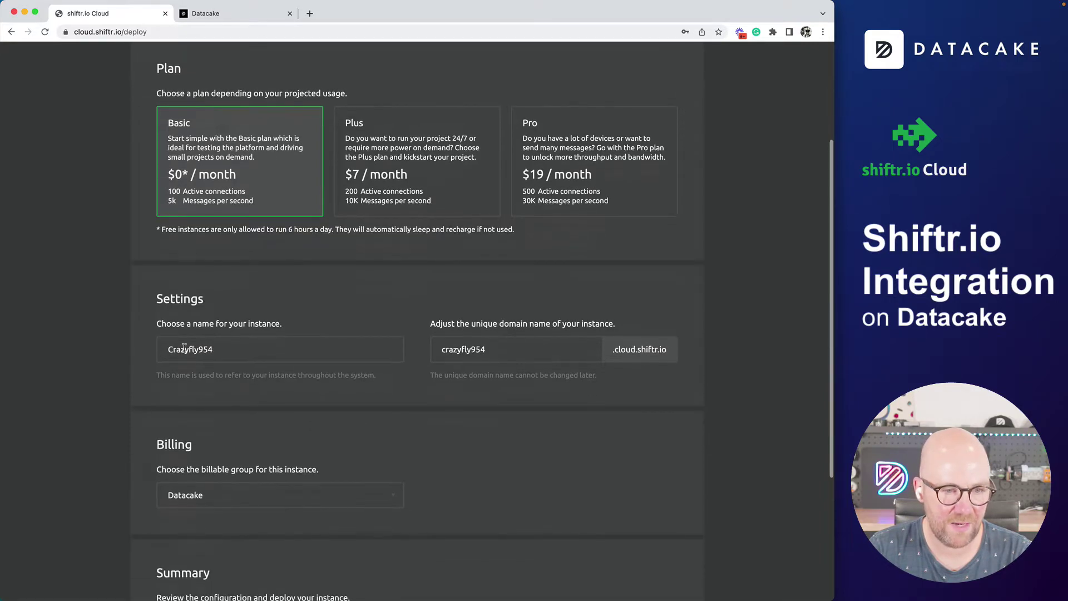
{"action": "scroll", "coordinate": [348, 430], "scroll_direction": "down", "scroll_amount": 4}
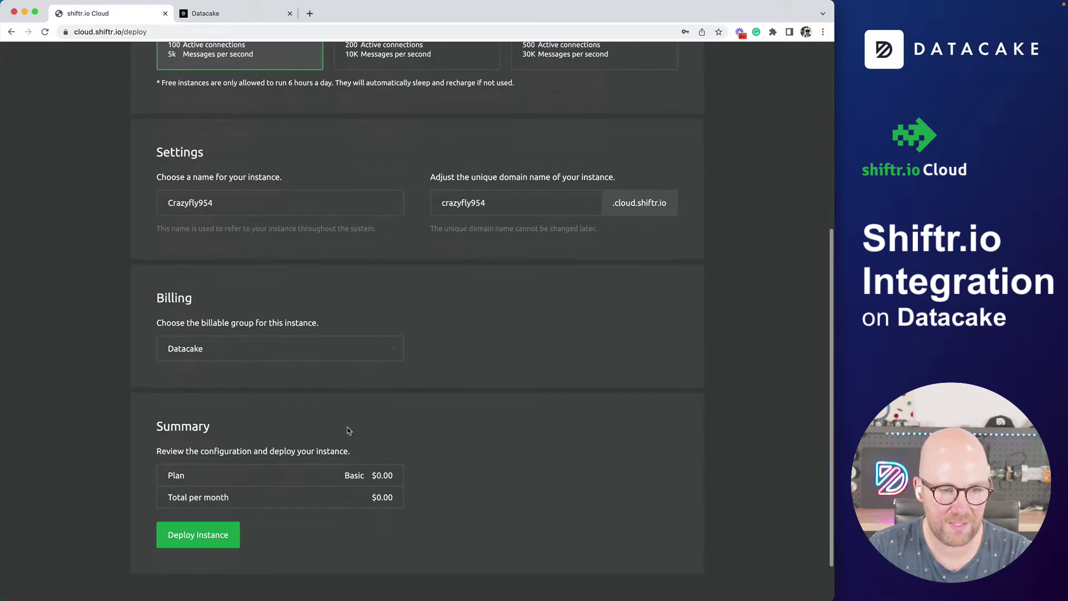
- Deploy the Crazyfly954 instance, open its dashboard in a new tab and approve sign-in
{"action": "left_click", "coordinate": [185, 535]}
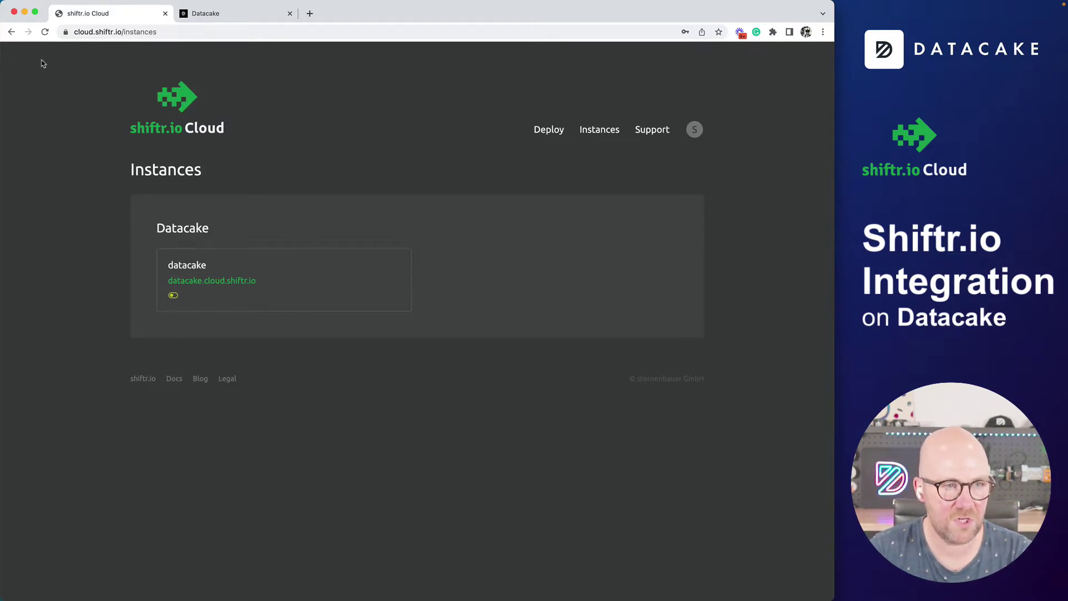
{"action": "left_click", "coordinate": [45, 32]}
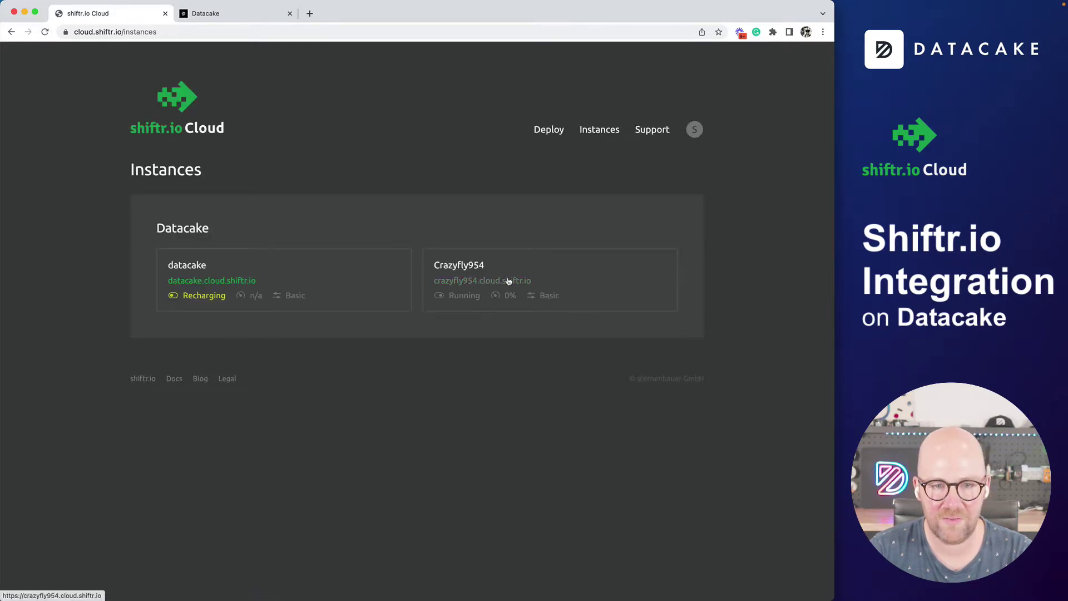
{"action": "left_click", "coordinate": [513, 282]}
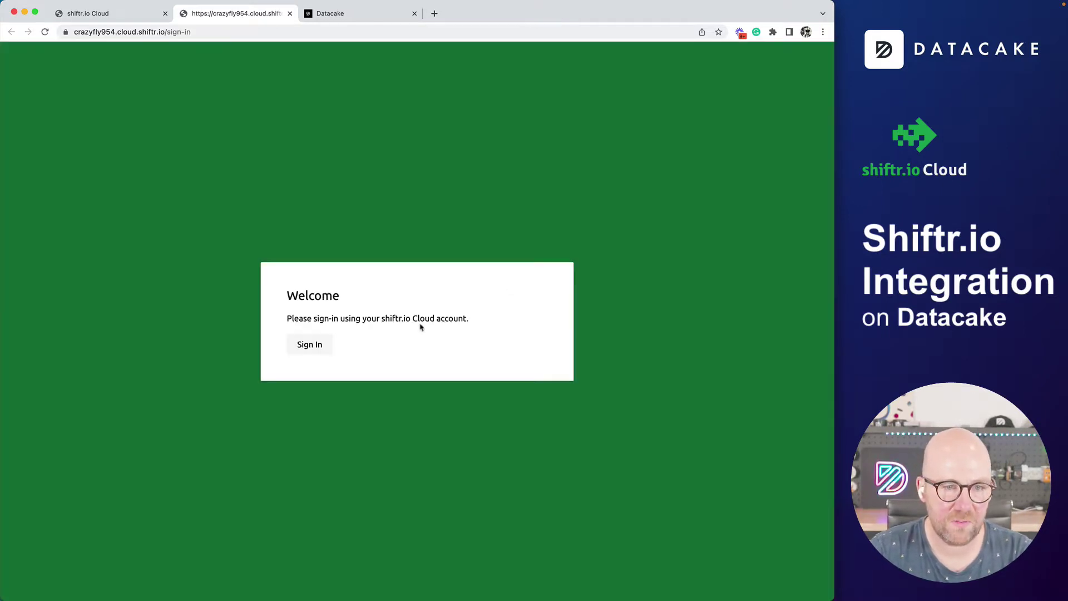
{"action": "left_click", "coordinate": [309, 345]}
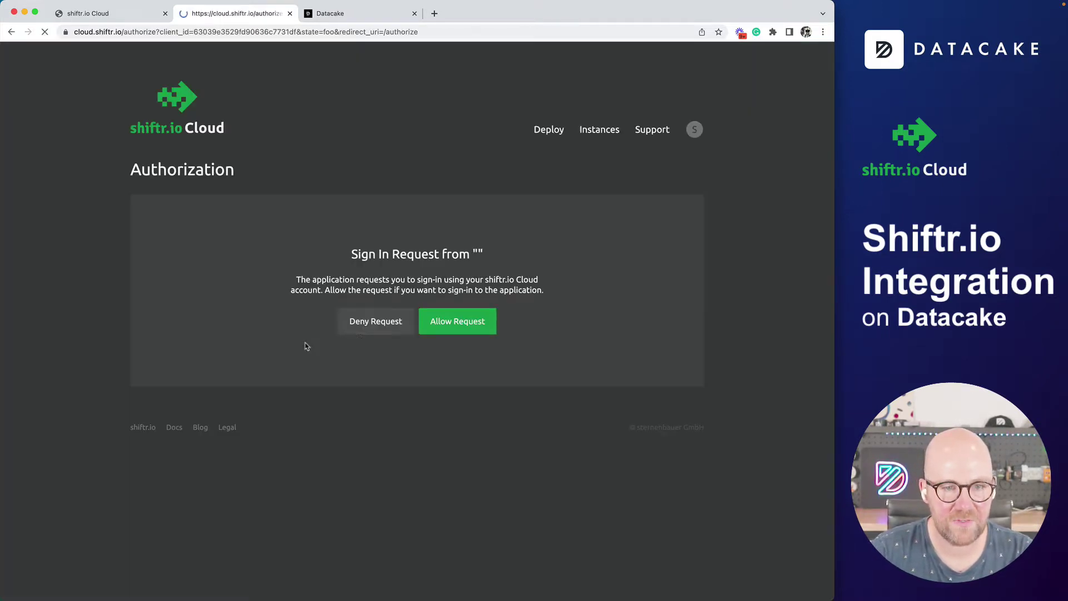
{"action": "left_click", "coordinate": [444, 323]}
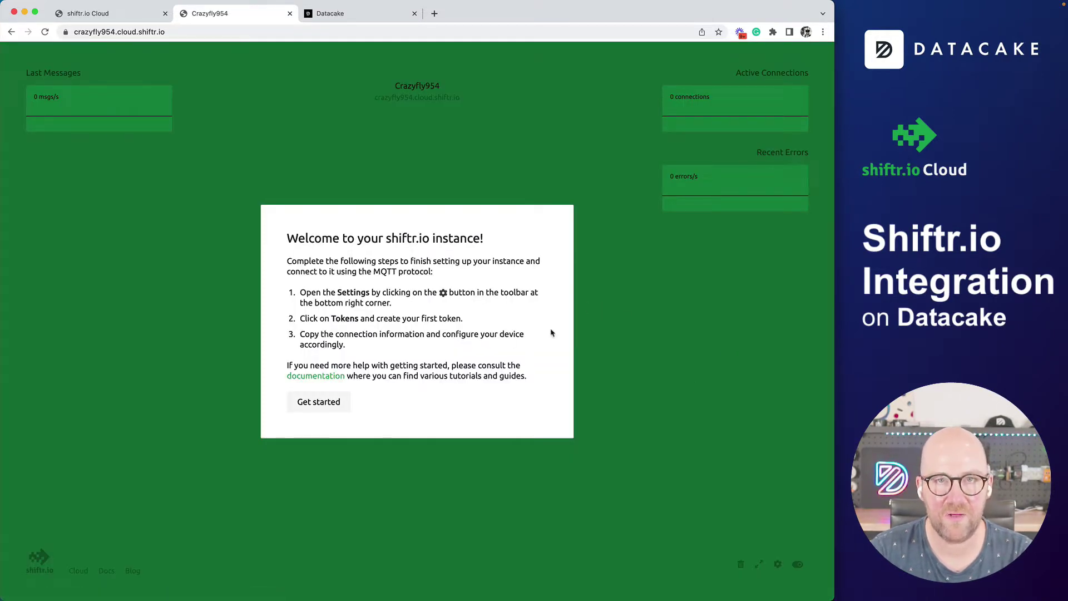
- Create a Full Access token called 'New Token' in Crazyfly954's settings, selecting its secret
{"action": "left_click", "coordinate": [337, 407]}
{"action": "left_click", "coordinate": [779, 565]}
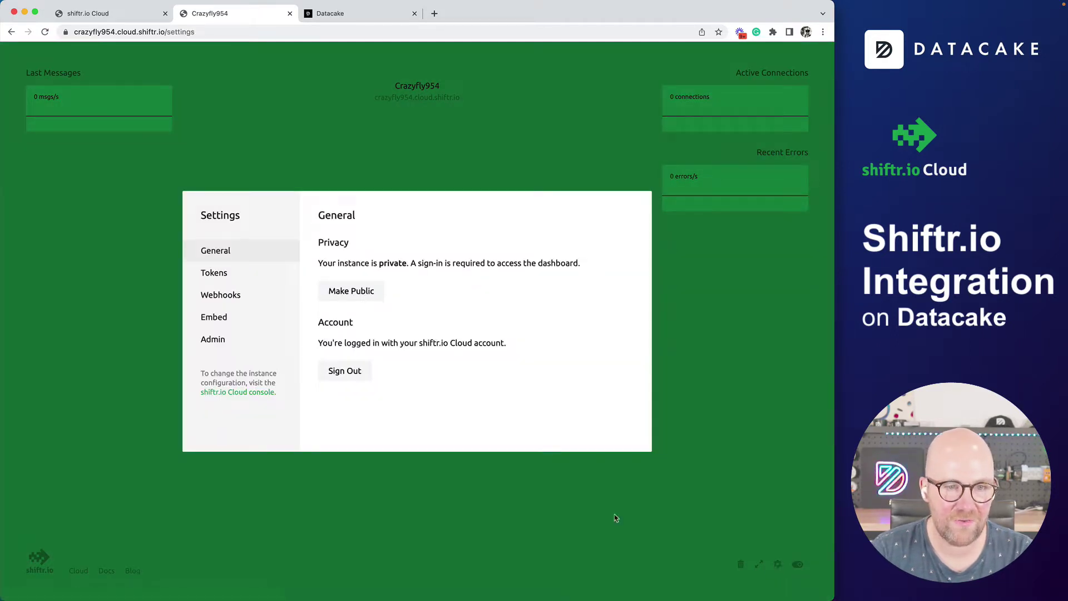
{"action": "left_click", "coordinate": [233, 275]}
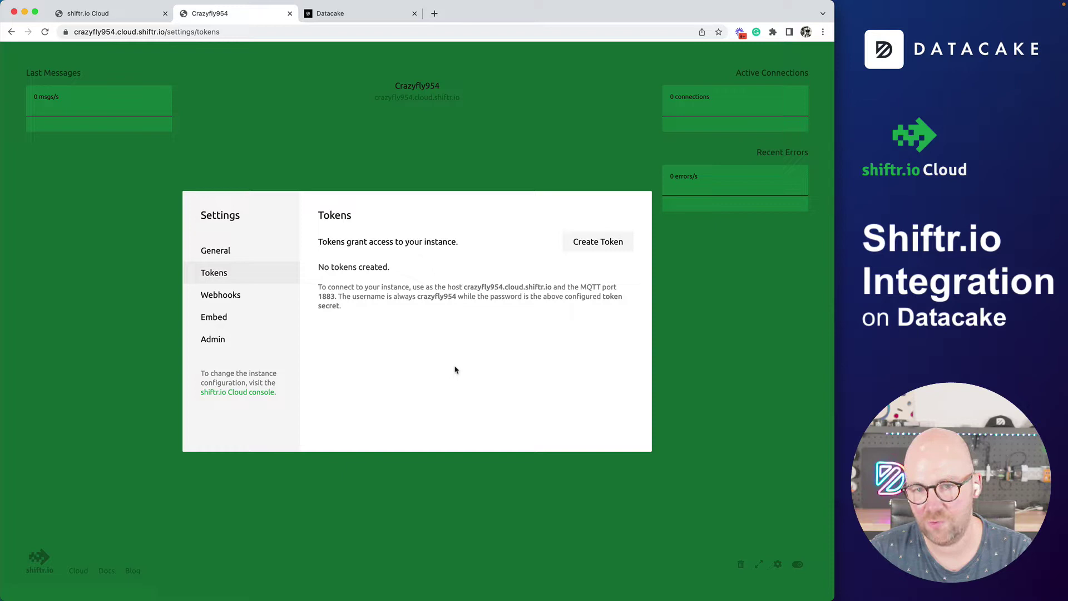
{"action": "left_click", "coordinate": [588, 247]}
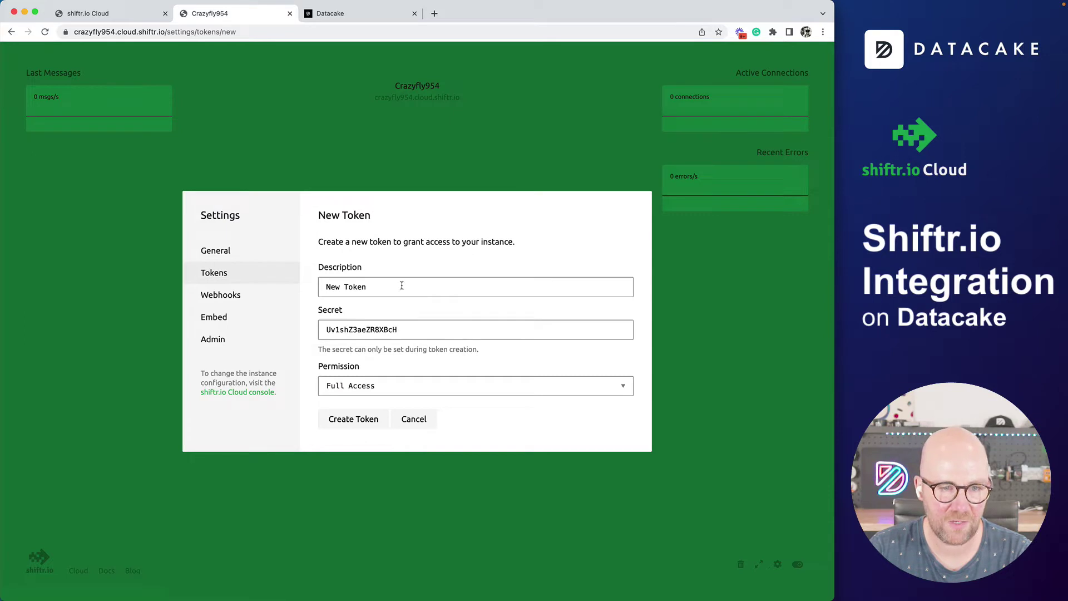
{"action": "double_click", "coordinate": [418, 334]}
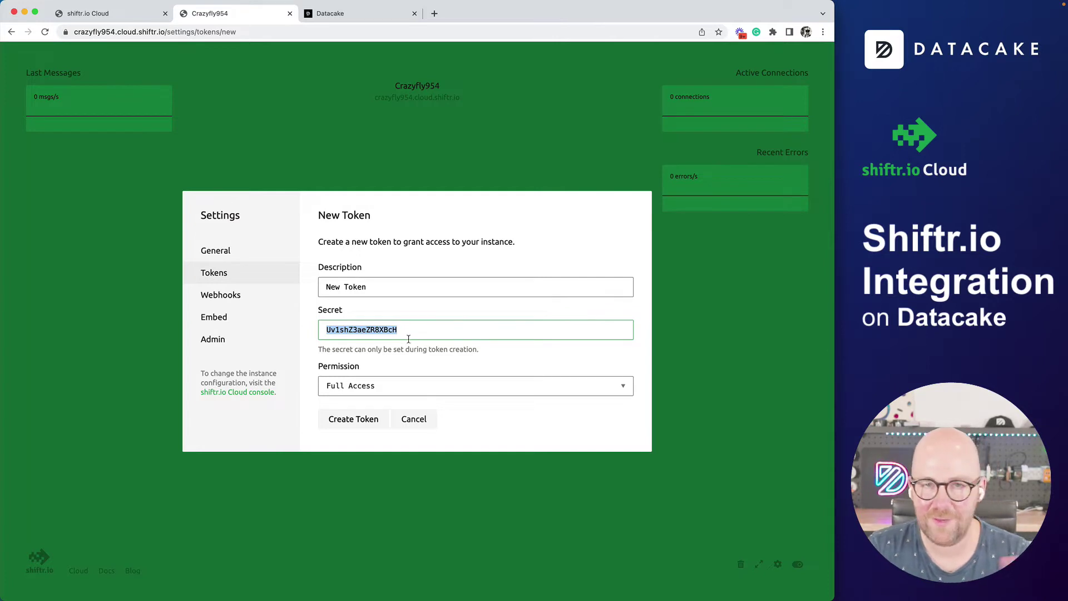
{"action": "left_click", "coordinate": [361, 421]}
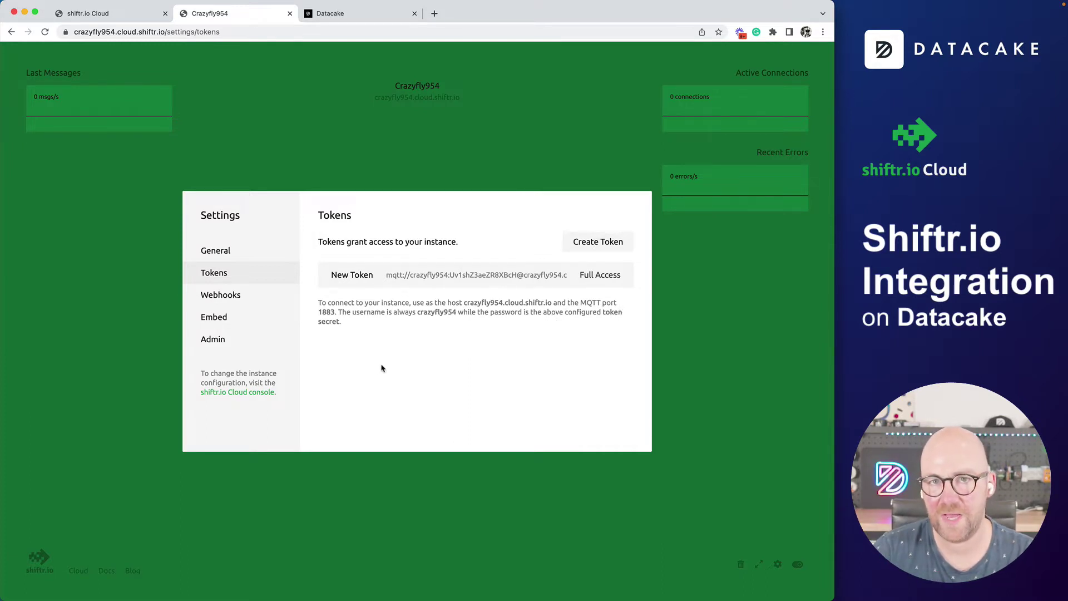
- Start a new API device in Datacake under the product 'Shiftr Demo Product'
{"action": "left_click", "coordinate": [332, 16]}
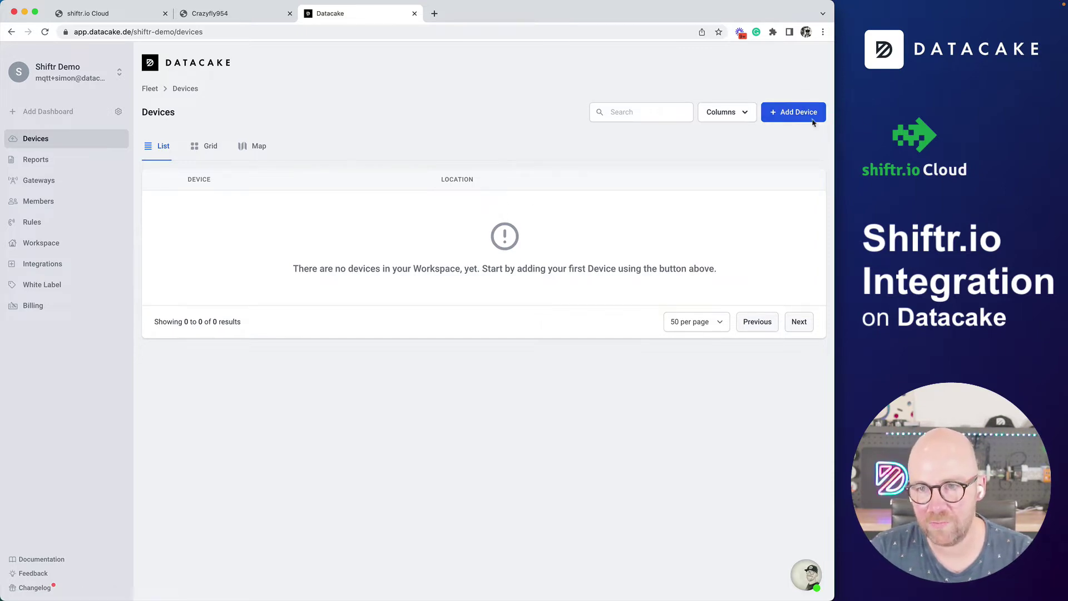
{"action": "left_click", "coordinate": [790, 116]}
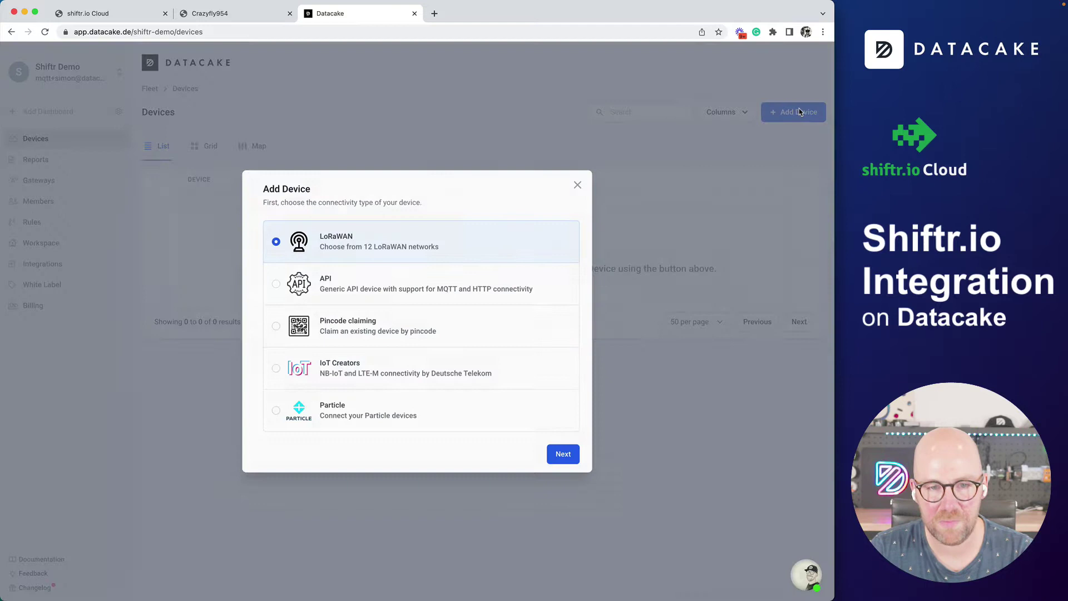
{"action": "left_click", "coordinate": [356, 293]}
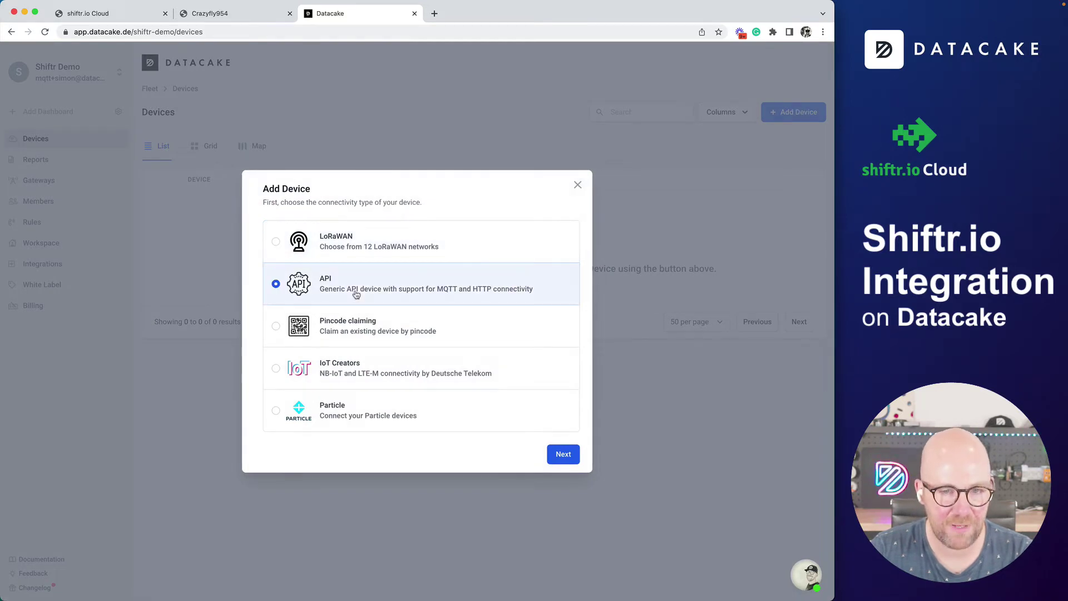
{"action": "left_click", "coordinate": [571, 455]}
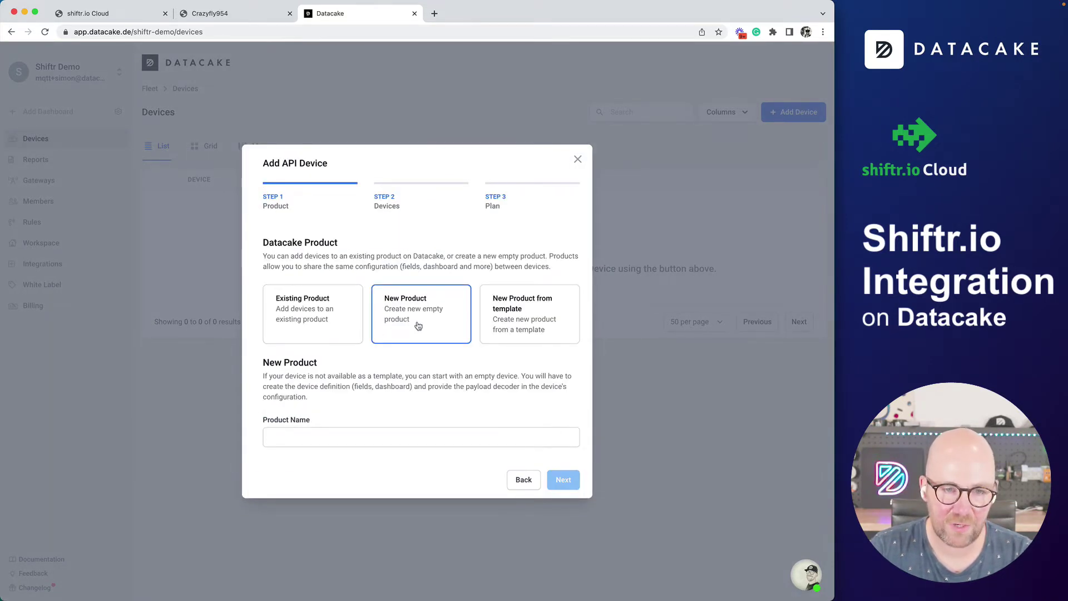
{"action": "left_click", "coordinate": [306, 444]}
{"action": "type", "text": "Sh"}
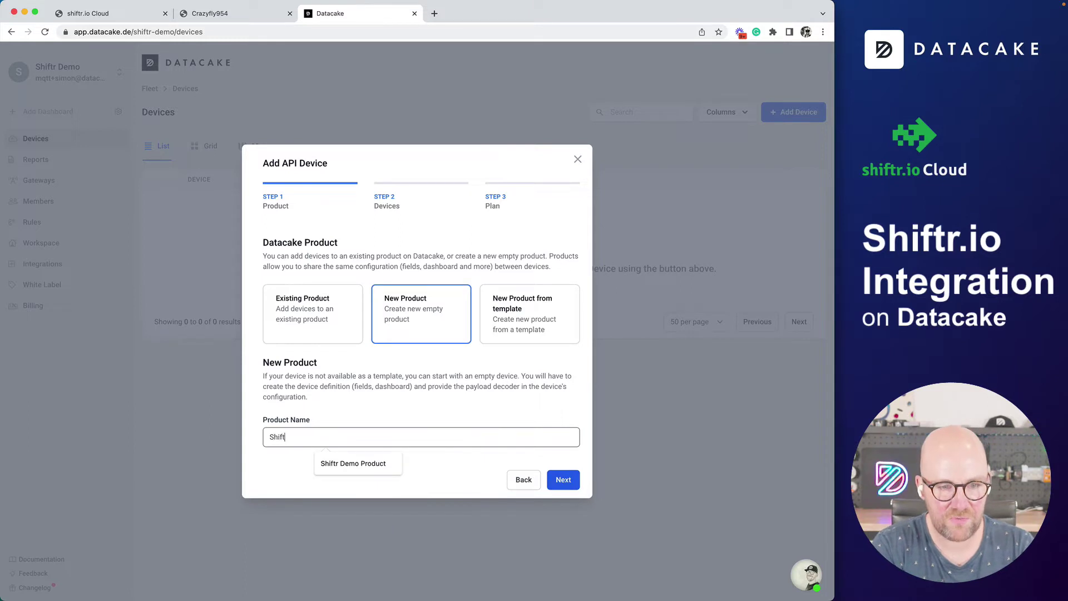
{"action": "type", "text": "ift"}
{"action": "key", "text": "Down"}
{"action": "key", "text": "Return"}
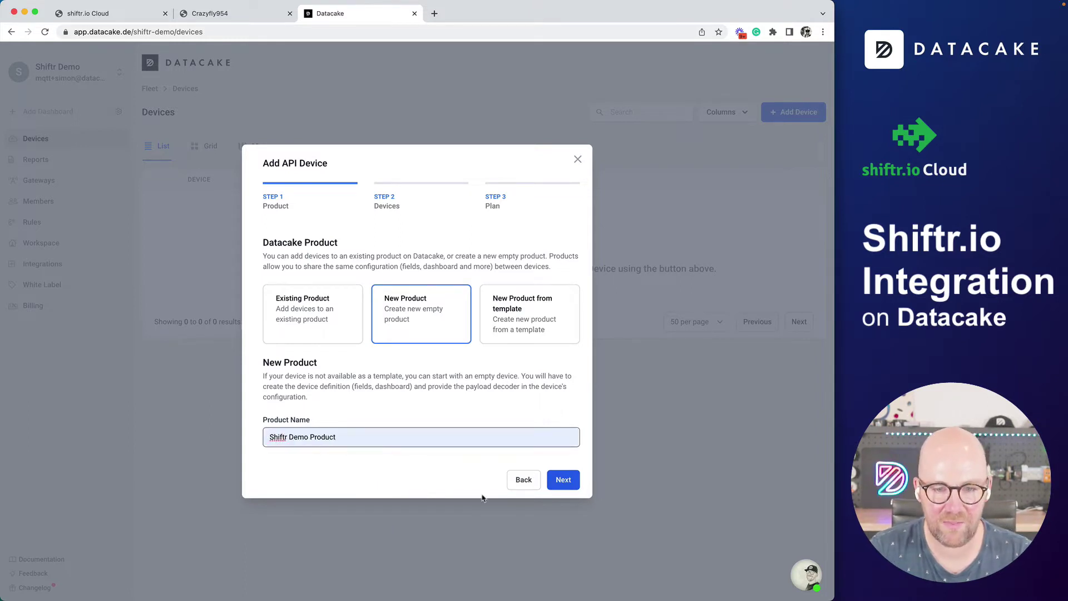
{"action": "left_click", "coordinate": [557, 481]}
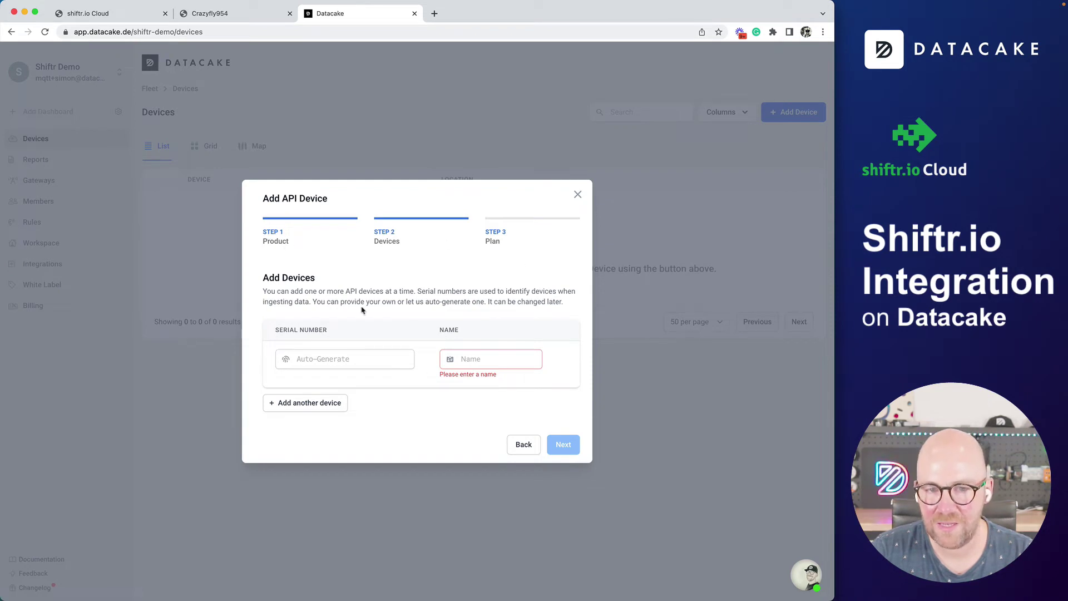
- Name the device 'Shiftr Demo Device 01', leave the serial auto-generated, and add it on the Free plan
{"action": "left_click", "coordinate": [492, 356]}
{"action": "type", "text": "S"}
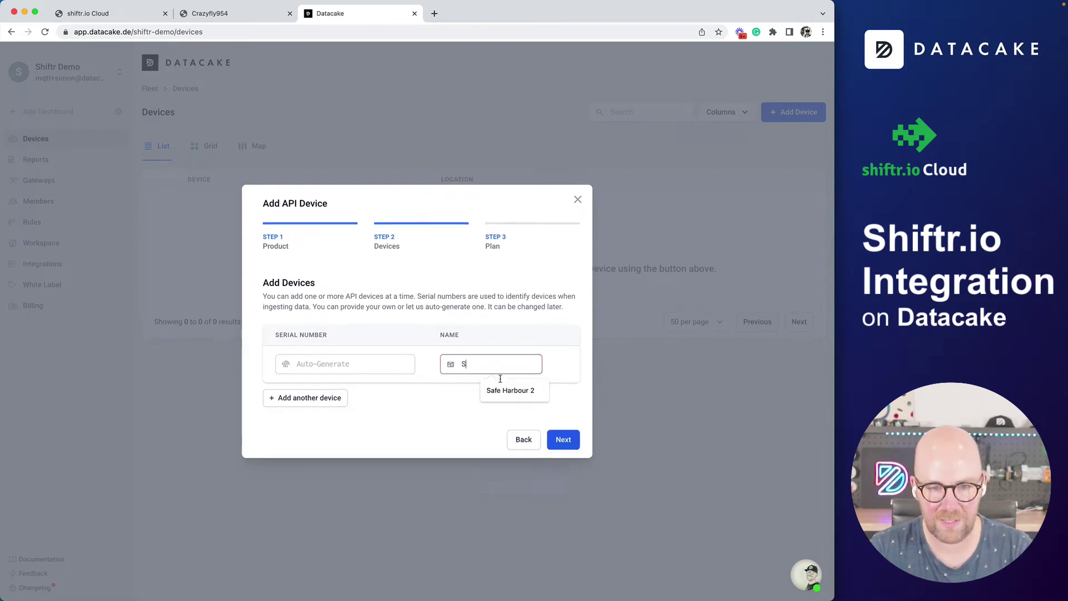
{"action": "type", "text": "hif"}
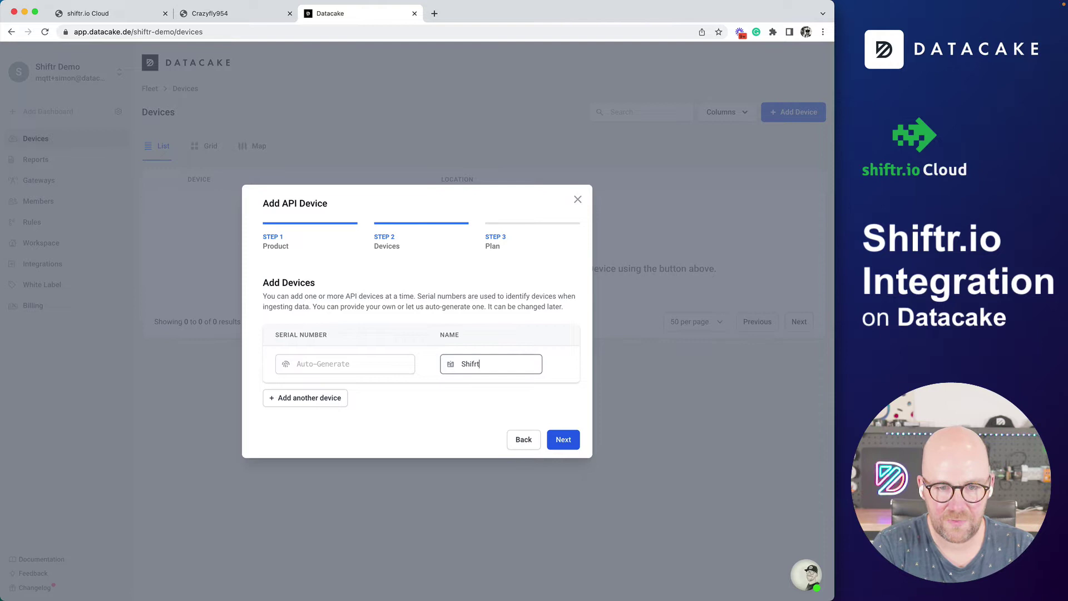
{"action": "type", "text": "t"}
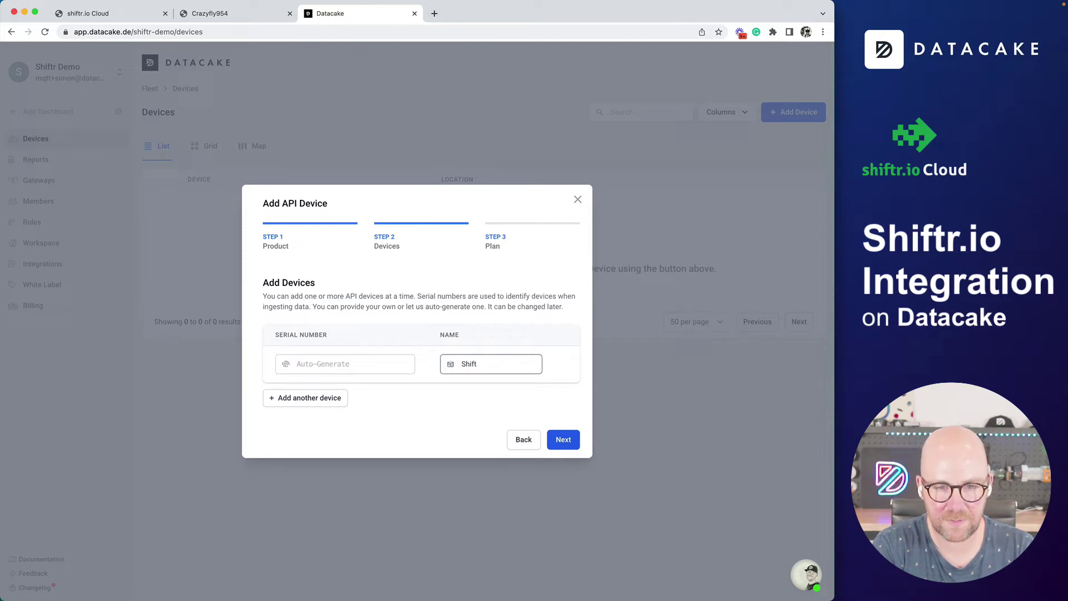
{"action": "type", "text": "r Demo Device 01"}
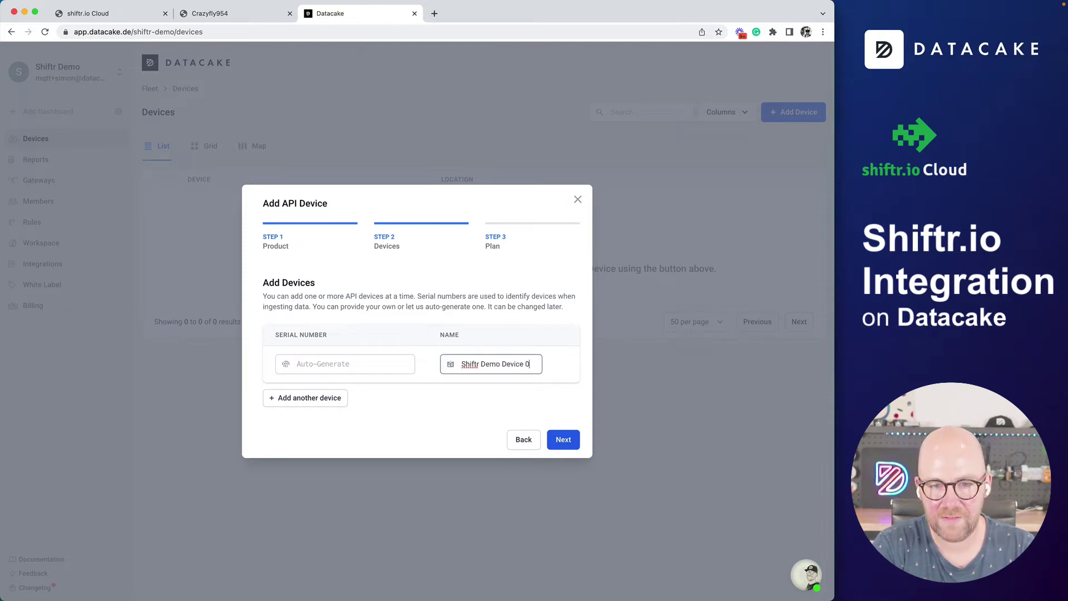
{"action": "left_click", "coordinate": [365, 363]}
{"action": "type", "text": "device1"}
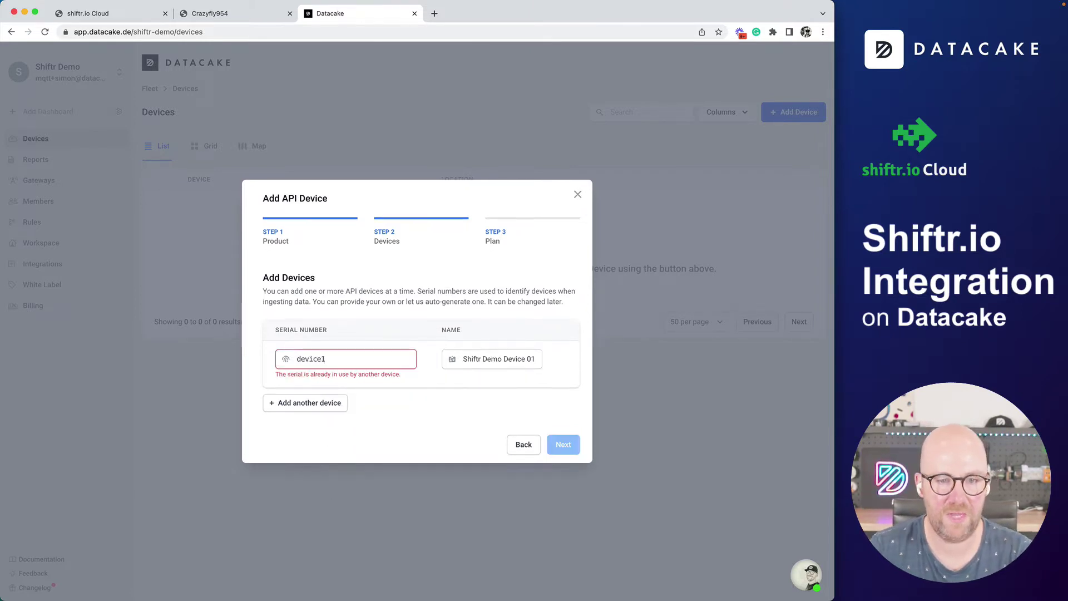
{"action": "double_click", "coordinate": [342, 356]}
{"action": "key", "text": "BackSpace"}
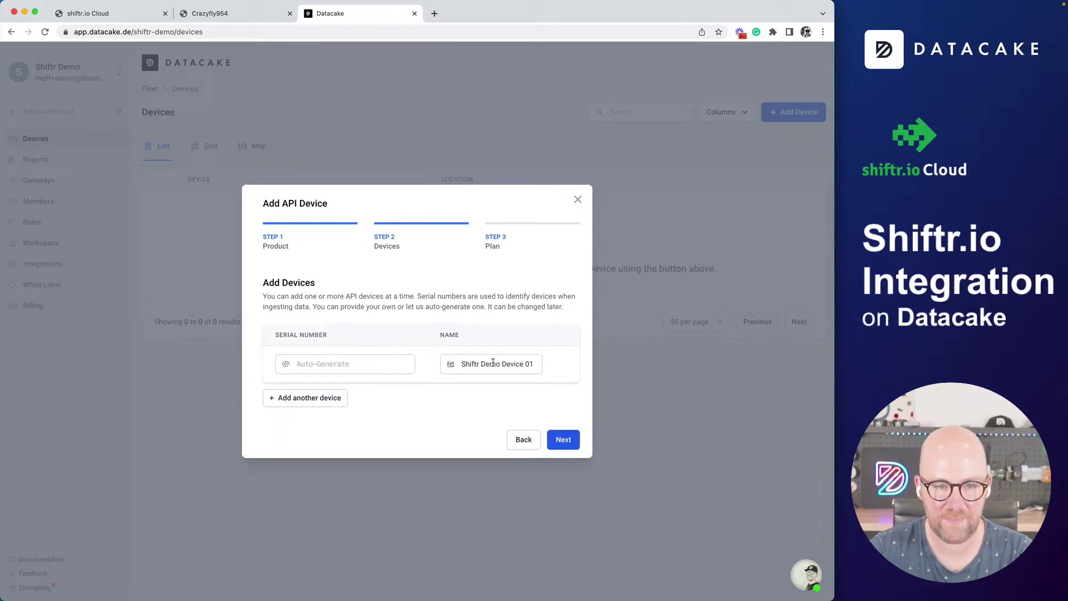
{"action": "left_click", "coordinate": [562, 437]}
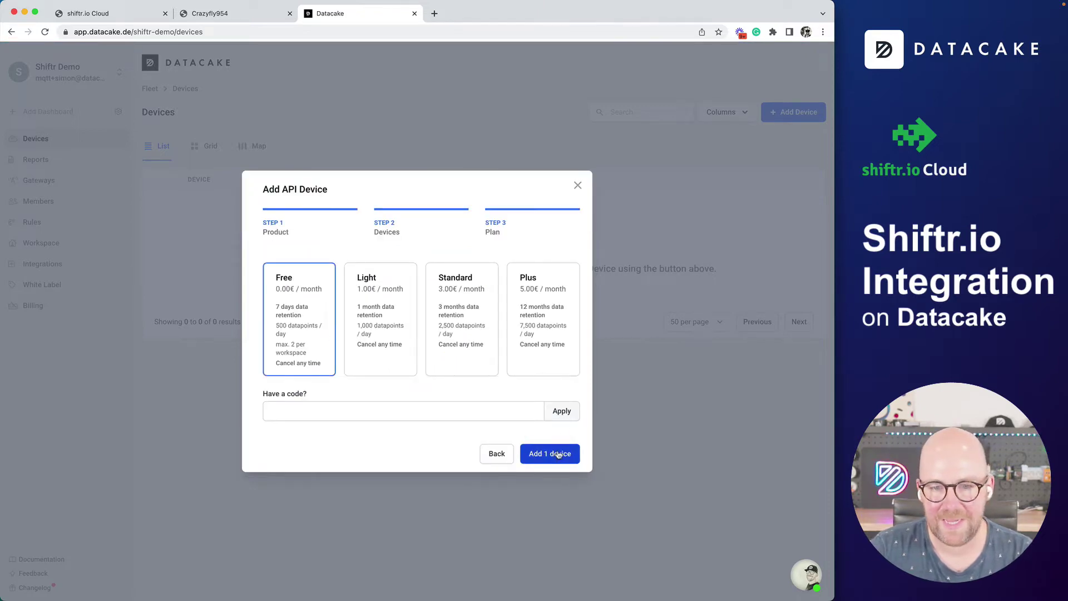
{"action": "left_click", "coordinate": [559, 455]}
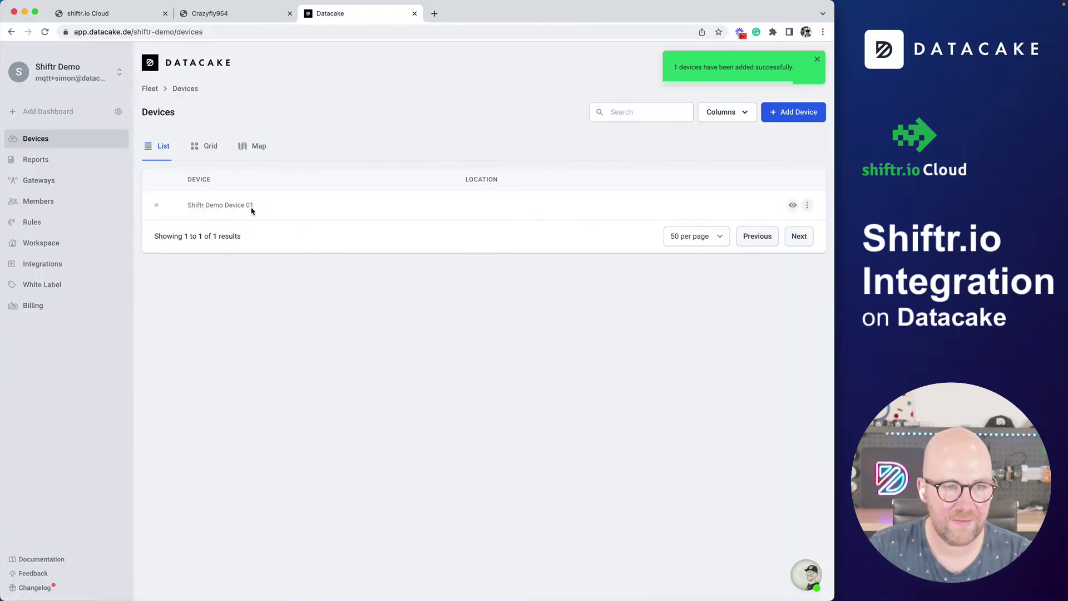
- Open Shiftr Demo Device 01's Configuration and bring up the Add new MQTT Broker dialog
{"action": "left_click", "coordinate": [249, 211]}
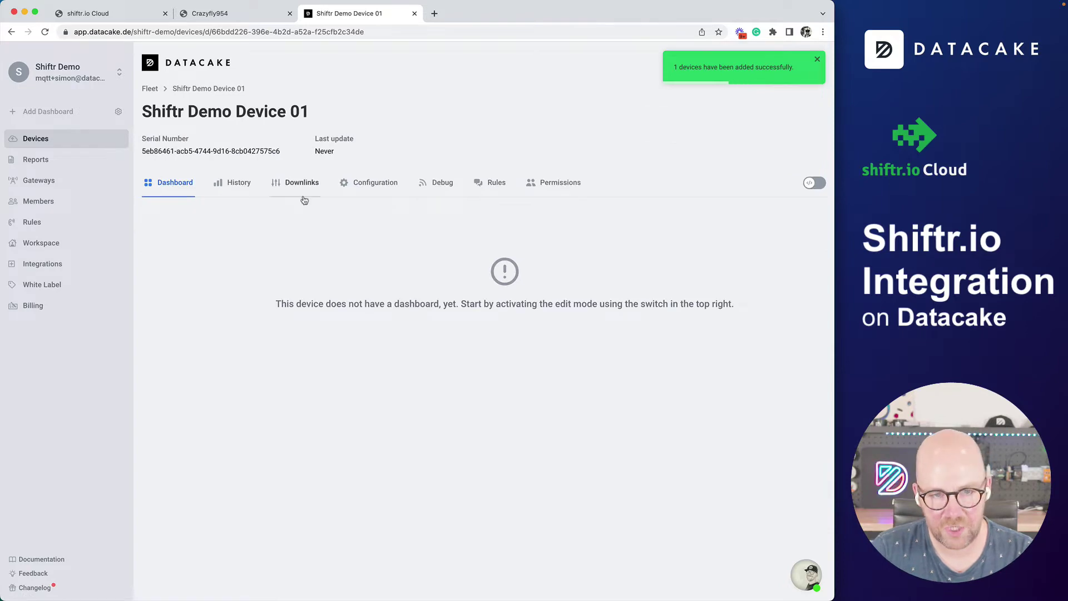
{"action": "left_click", "coordinate": [359, 183]}
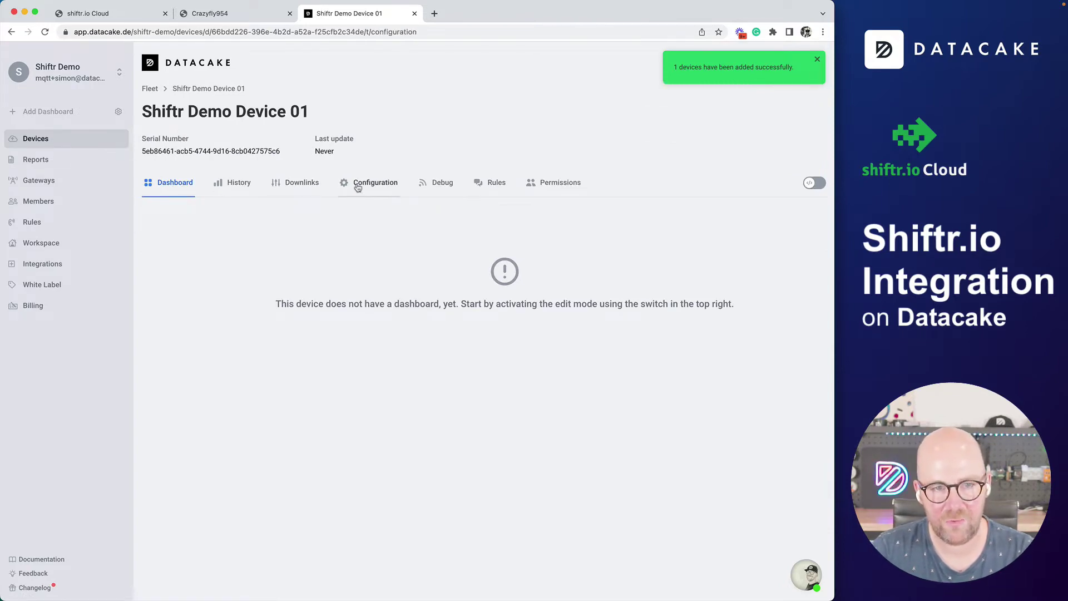
{"action": "scroll", "coordinate": [175, 267], "scroll_direction": "down", "scroll_amount": 17}
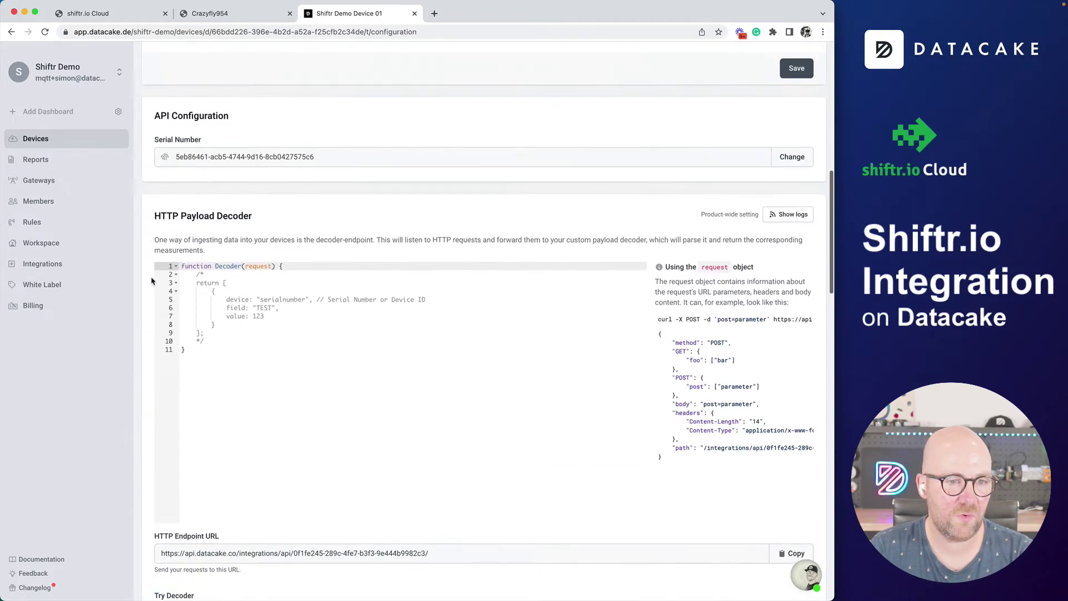
{"action": "scroll", "coordinate": [152, 281], "scroll_direction": "down", "scroll_amount": 8}
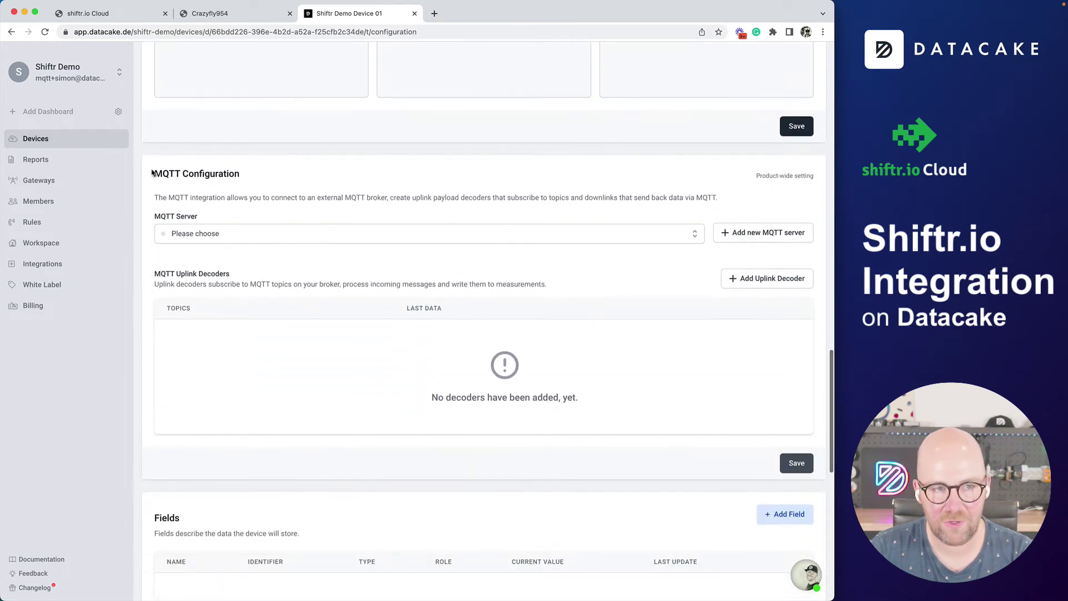
{"action": "left_click_drag", "start_coordinate": [155, 173], "coordinate": [252, 181]}
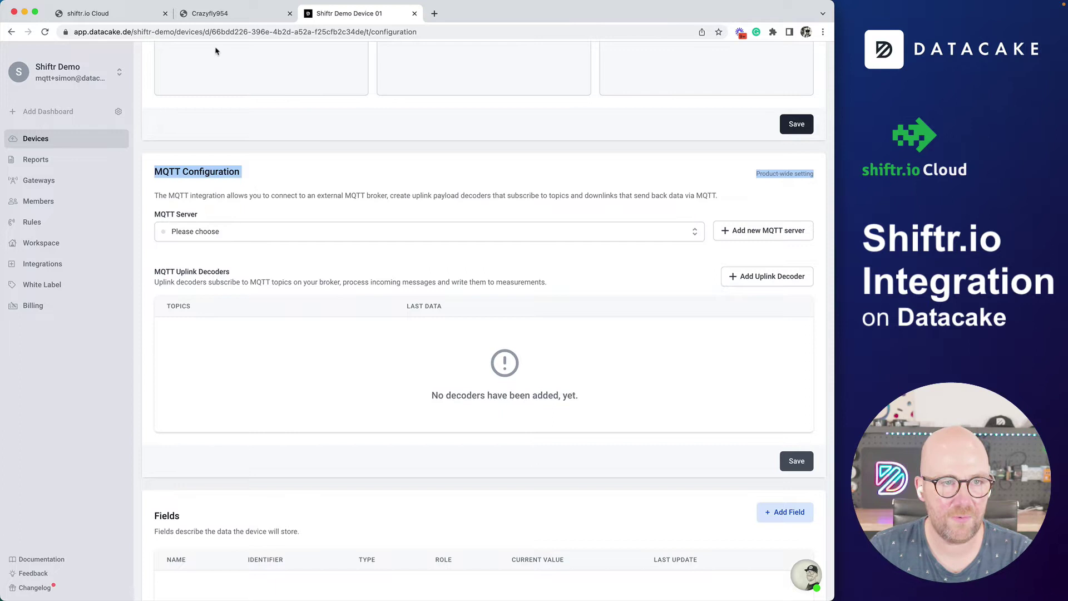
{"action": "left_click", "coordinate": [215, 13]}
{"action": "left_click", "coordinate": [394, 17]}
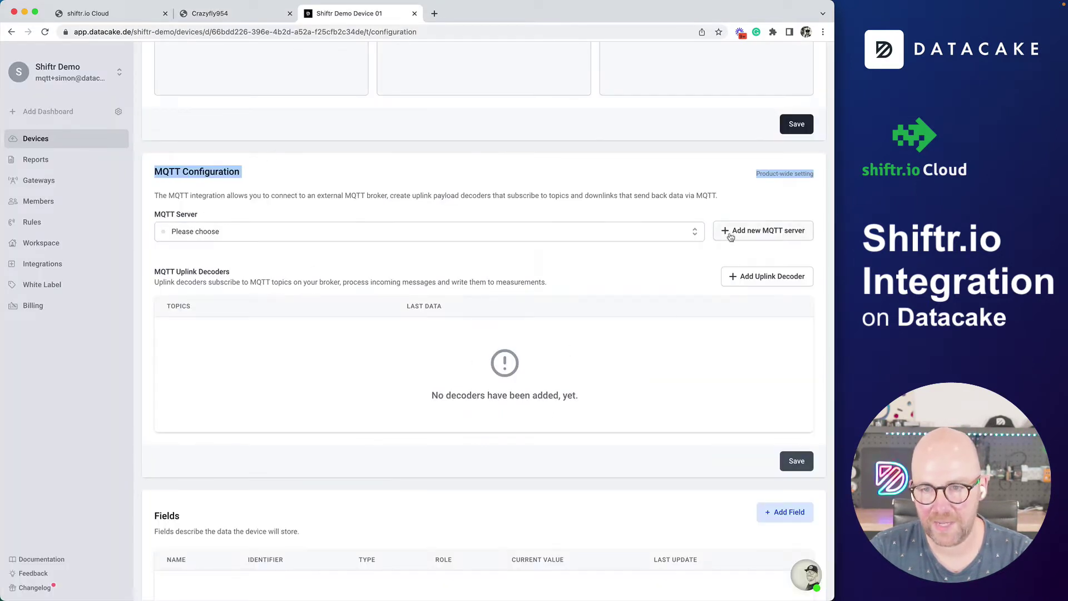
{"action": "scroll", "coordinate": [729, 236], "scroll_direction": "down", "scroll_amount": 1}
{"action": "left_click", "coordinate": [749, 228]}
- Set the broker protocol to MQTTS on port 8883
{"action": "left_click", "coordinate": [766, 227]}
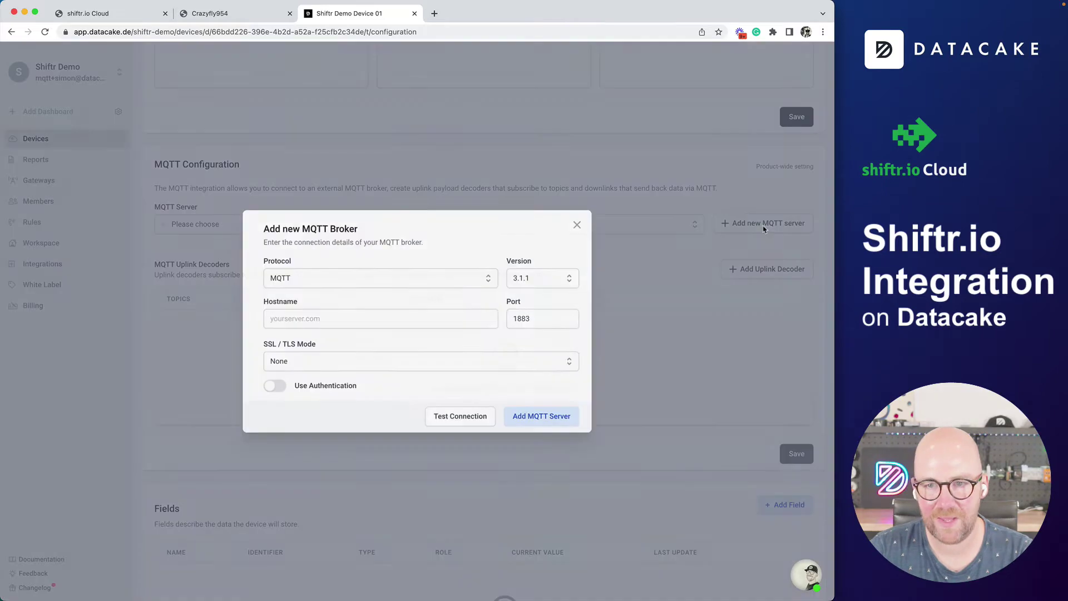
{"action": "left_click", "coordinate": [442, 281]}
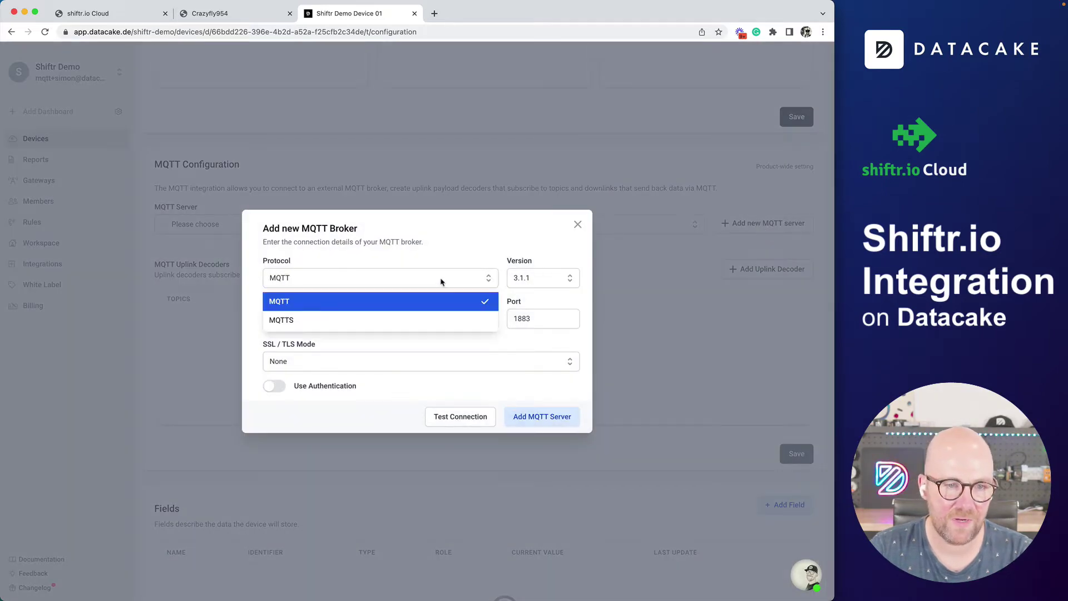
{"action": "left_click", "coordinate": [305, 320]}
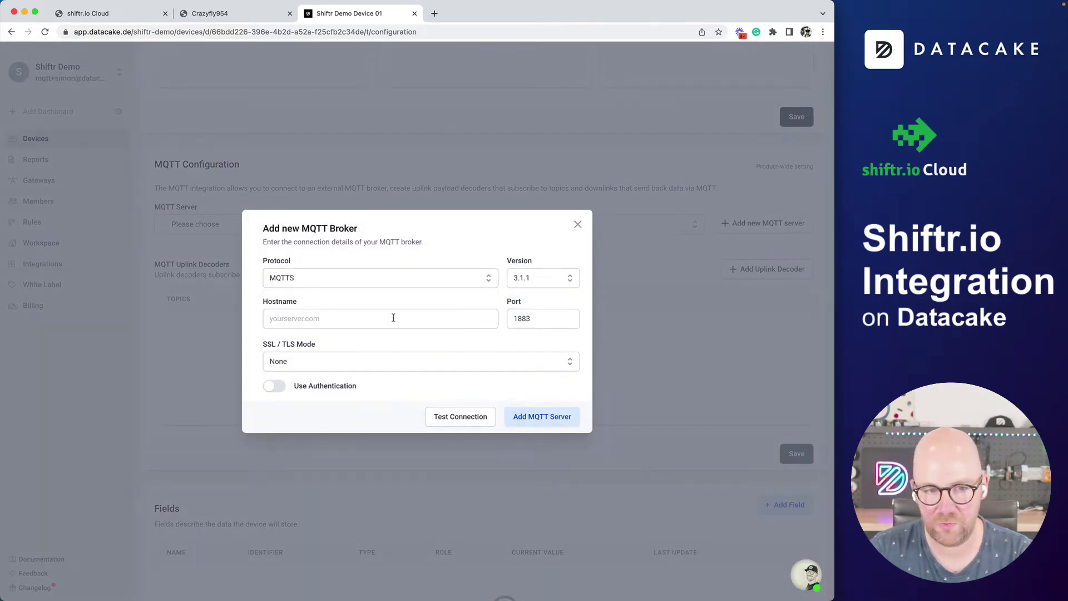
{"action": "double_click", "coordinate": [541, 321]}
{"action": "type", "text": "8883"}
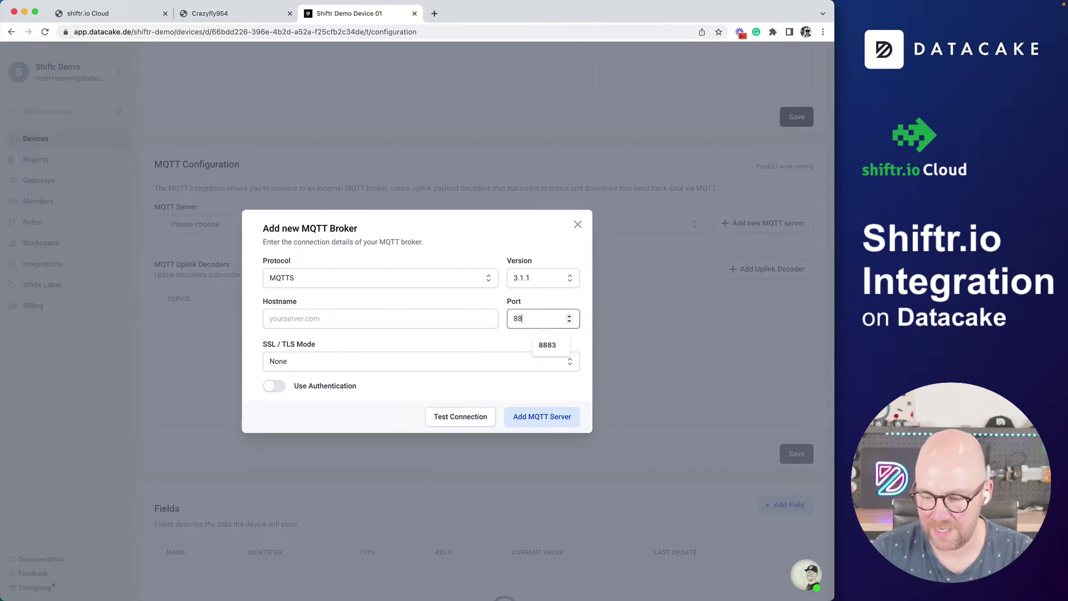
- Enter host crazyfly954.cloud.shiftr.io, choose CA signed server certificate, and enable authentication
{"action": "left_click", "coordinate": [214, 15]}
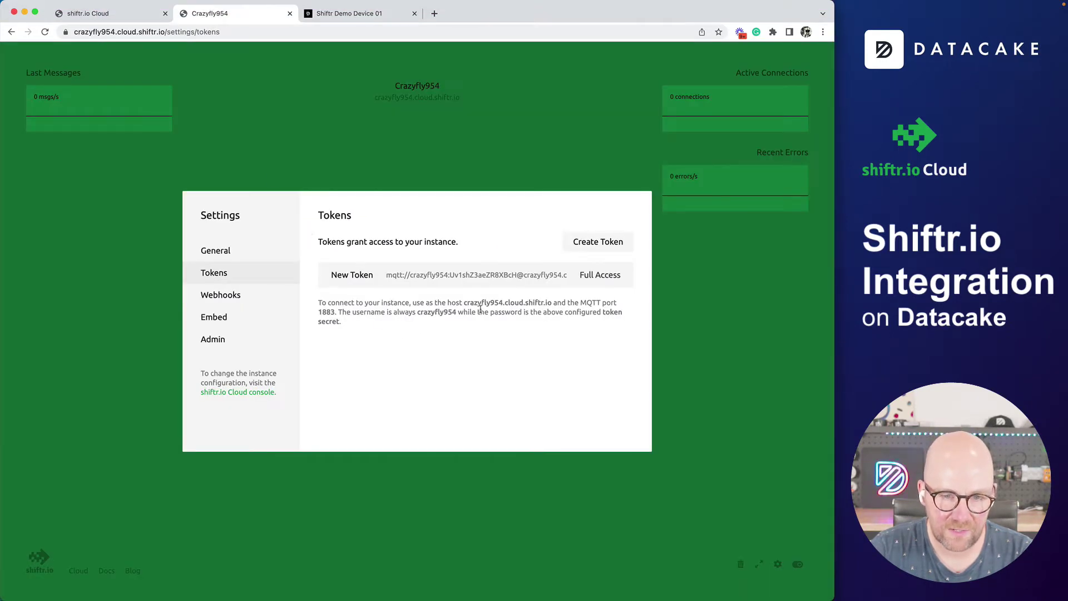
{"action": "left_click_drag", "start_coordinate": [552, 305], "coordinate": [466, 308]}
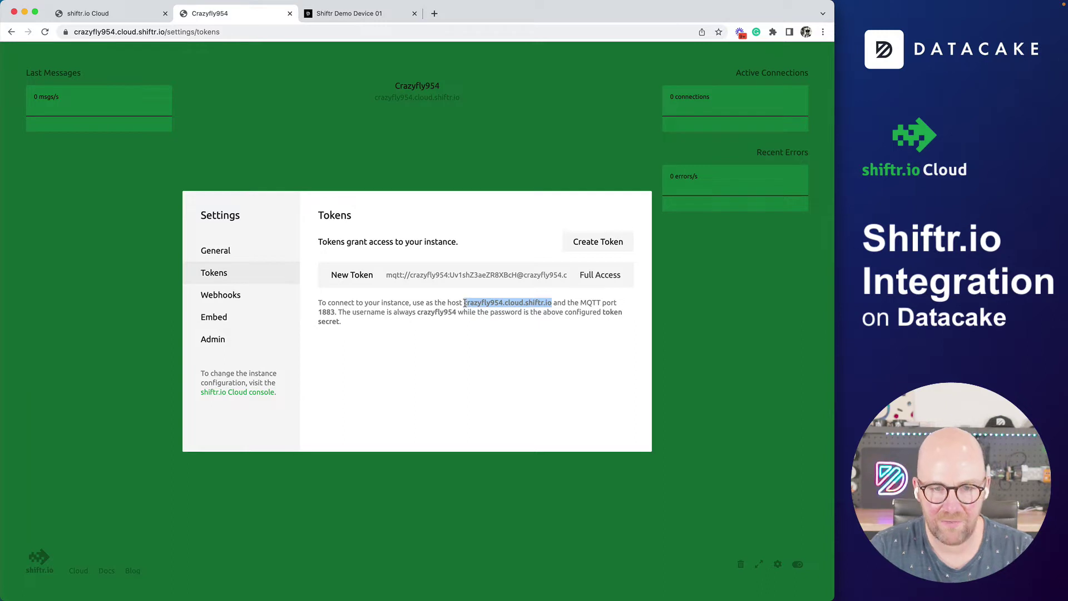
{"action": "double_click", "coordinate": [486, 303]}
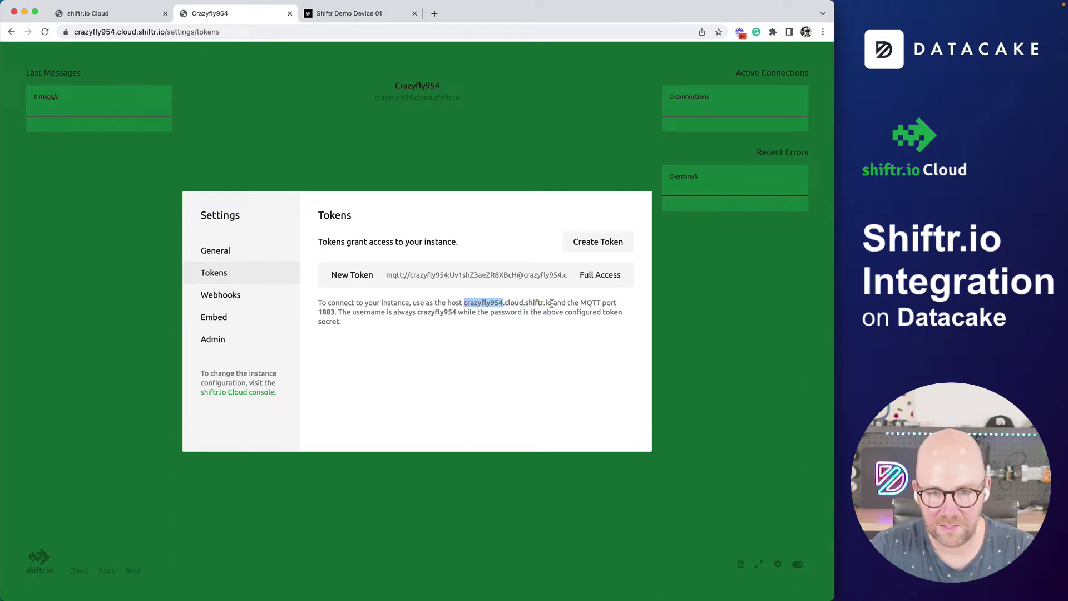
{"action": "left_click_drag", "start_coordinate": [552, 303], "coordinate": [552, 303]}
{"action": "key", "text": "ctrl+c"}
{"action": "left_click", "coordinate": [340, 13]}
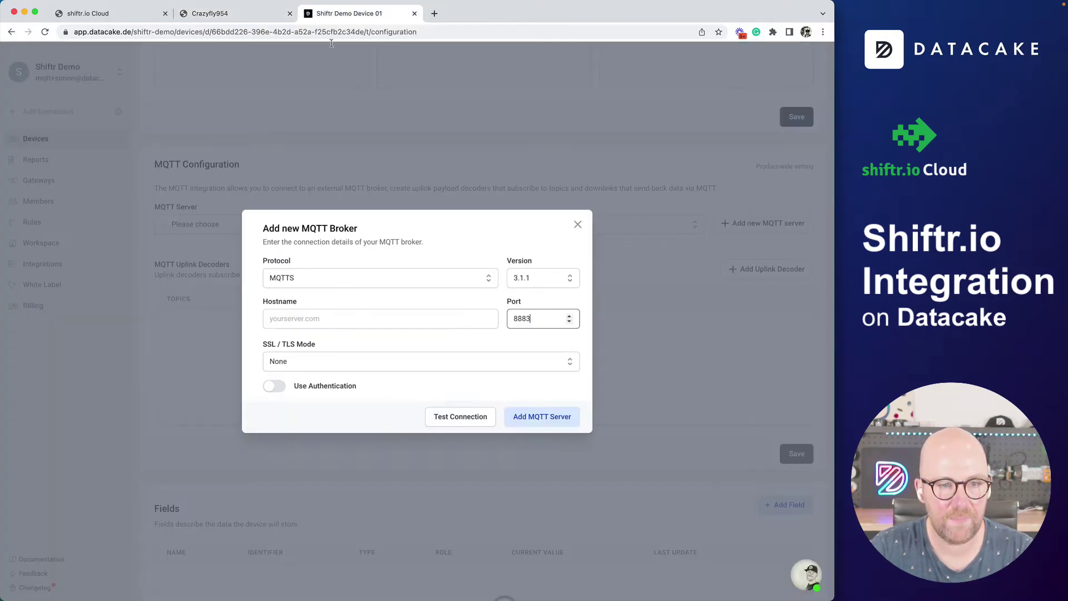
{"action": "left_click", "coordinate": [350, 324]}
{"action": "key", "text": "ctrl+v"}
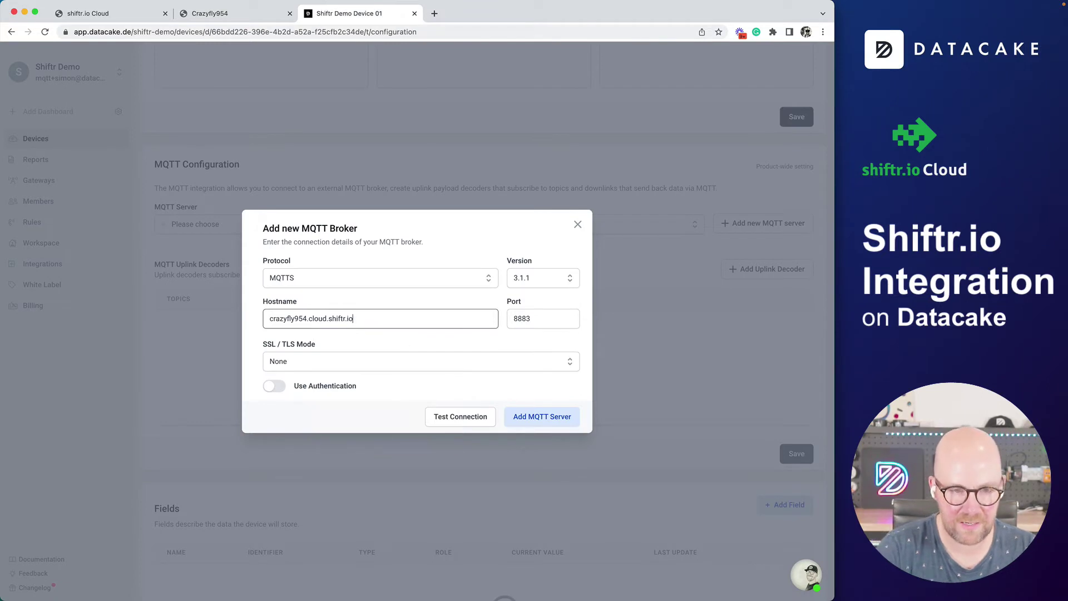
{"action": "left_click", "coordinate": [377, 361]}
{"action": "left_click", "coordinate": [315, 404]}
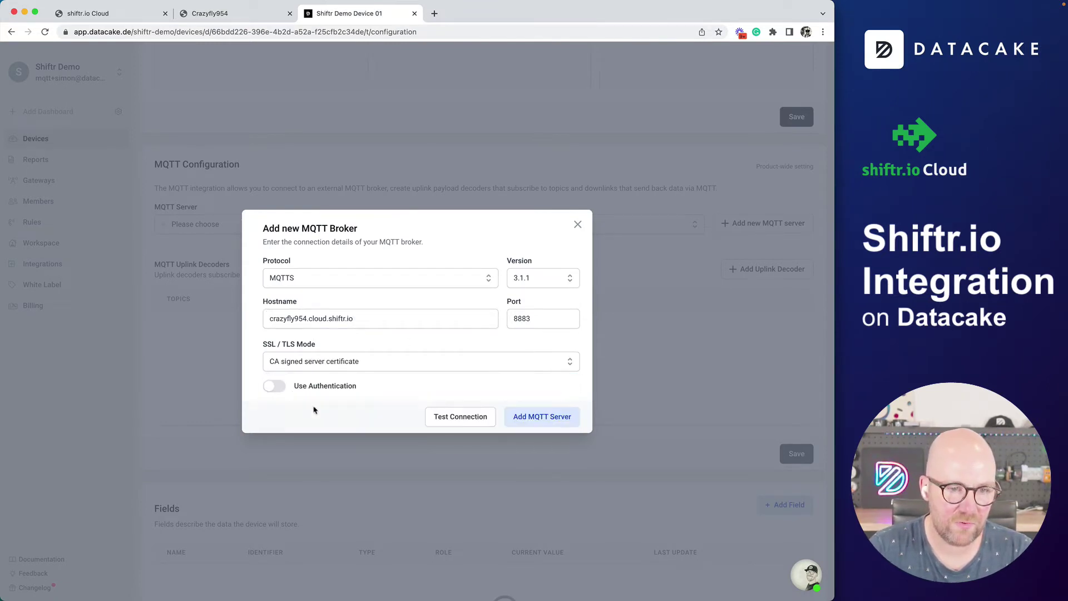
{"action": "left_click", "coordinate": [276, 386]}
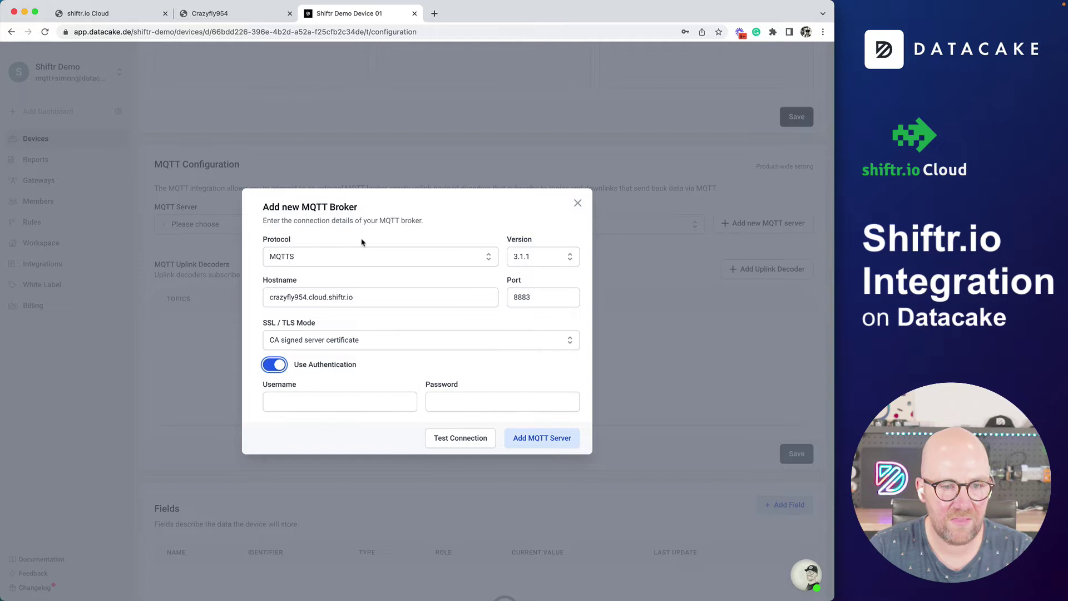
- Enter the token secret as the broker password and crazyfly954 as the username
{"action": "left_click", "coordinate": [260, 20]}
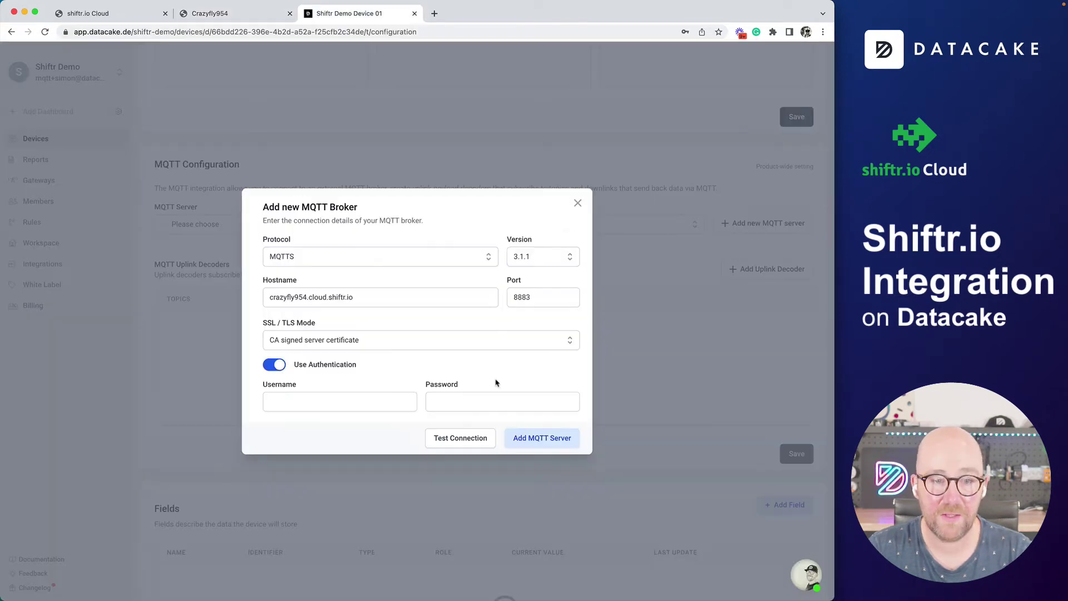
{"action": "left_click", "coordinate": [477, 402]}
{"action": "key", "text": "super+v"}
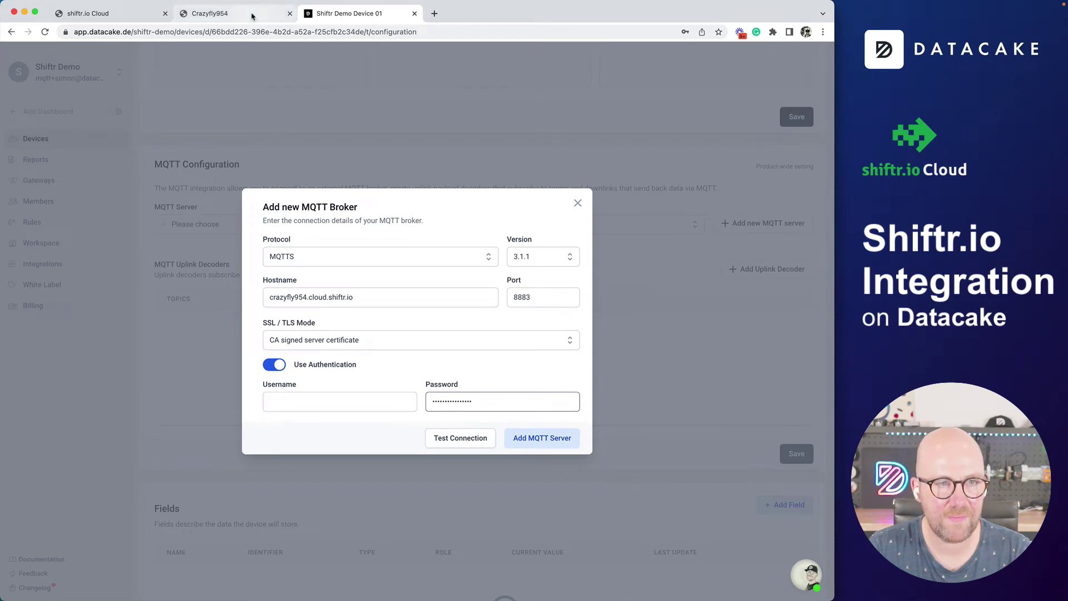
{"action": "left_click", "coordinate": [233, 13]}
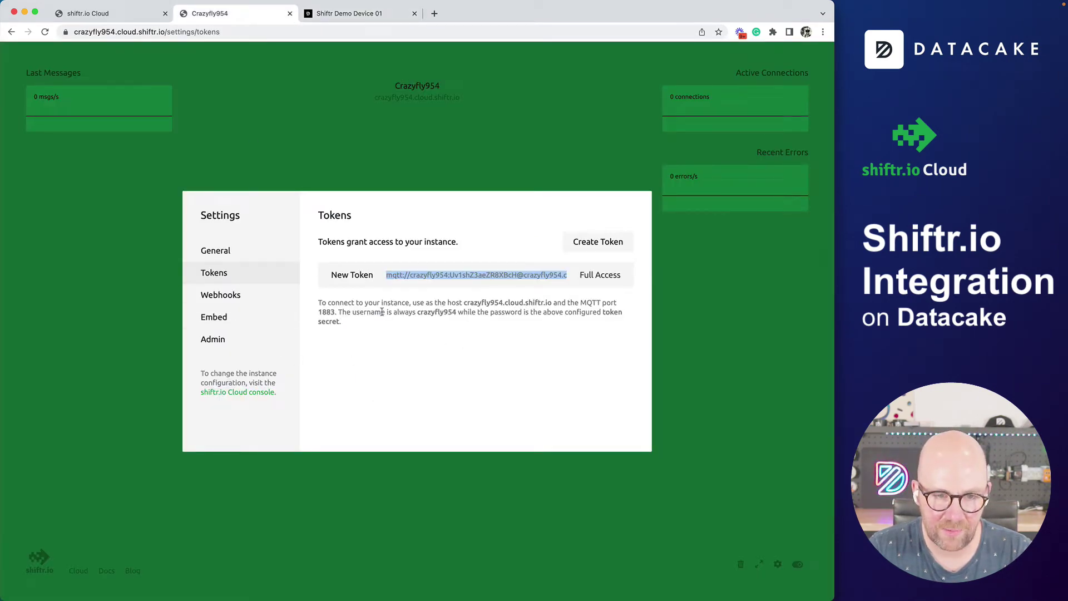
{"action": "double_click", "coordinate": [435, 314]}
{"action": "key", "text": "ctrl+c"}
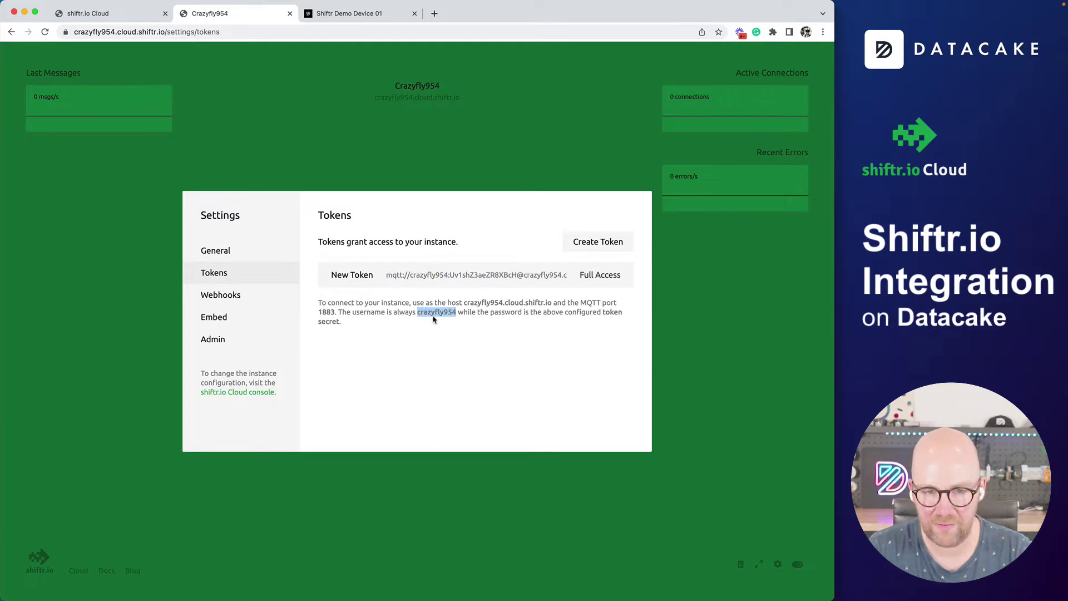
{"action": "left_click", "coordinate": [352, 17]}
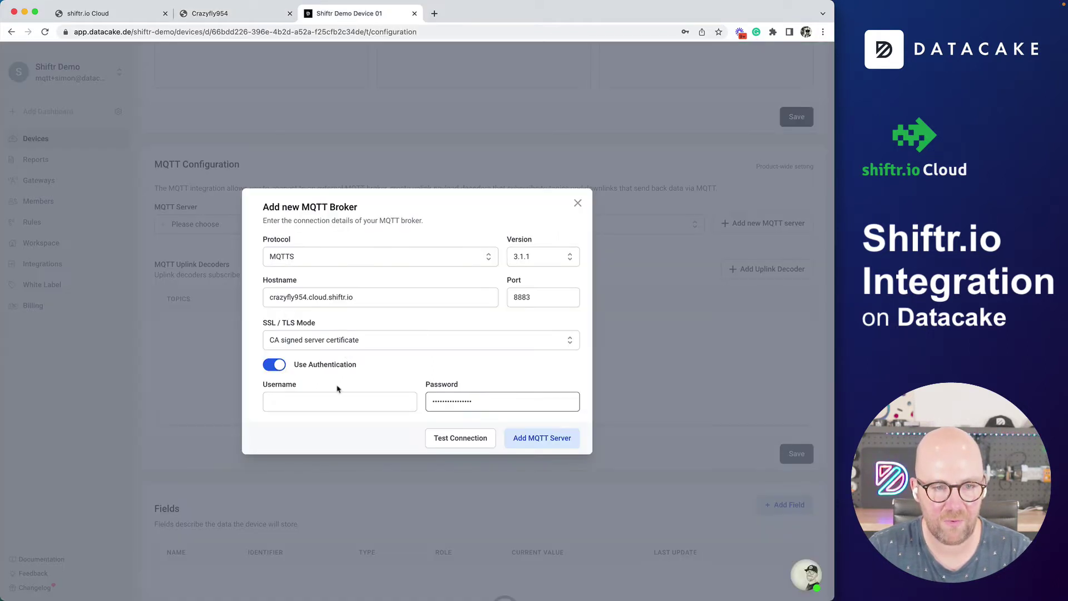
{"action": "left_click", "coordinate": [330, 402]}
{"action": "key", "text": "ctrl+v"}
{"action": "left_click", "coordinate": [330, 432]}
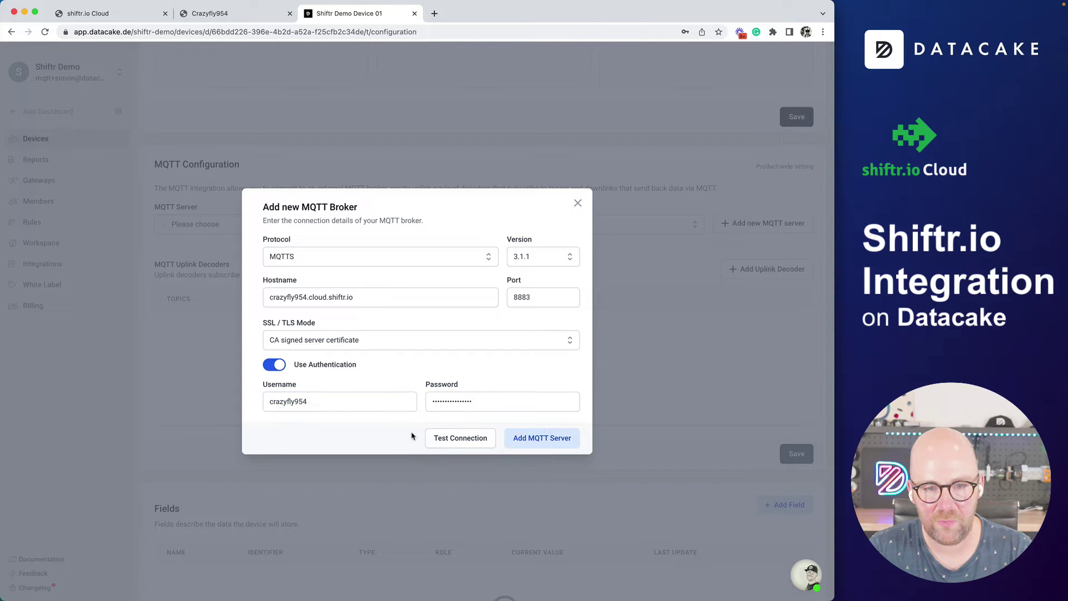
- Test and add the crazyfly954.cloud.shiftr.io MQTT server, then save and reload the device configuration
{"action": "left_click", "coordinate": [466, 440]}
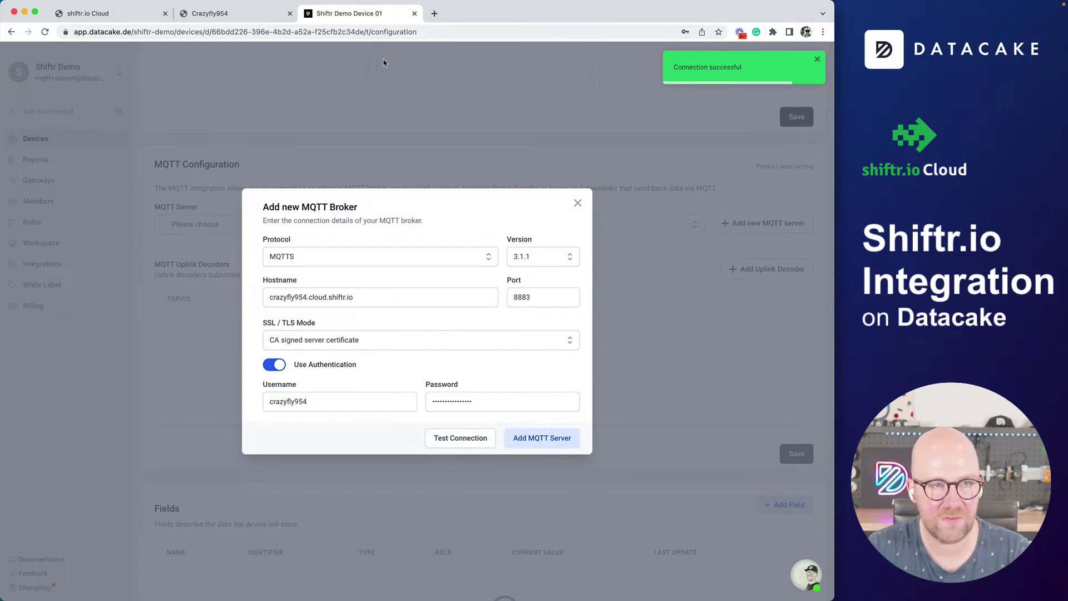
{"action": "left_click", "coordinate": [267, 17]}
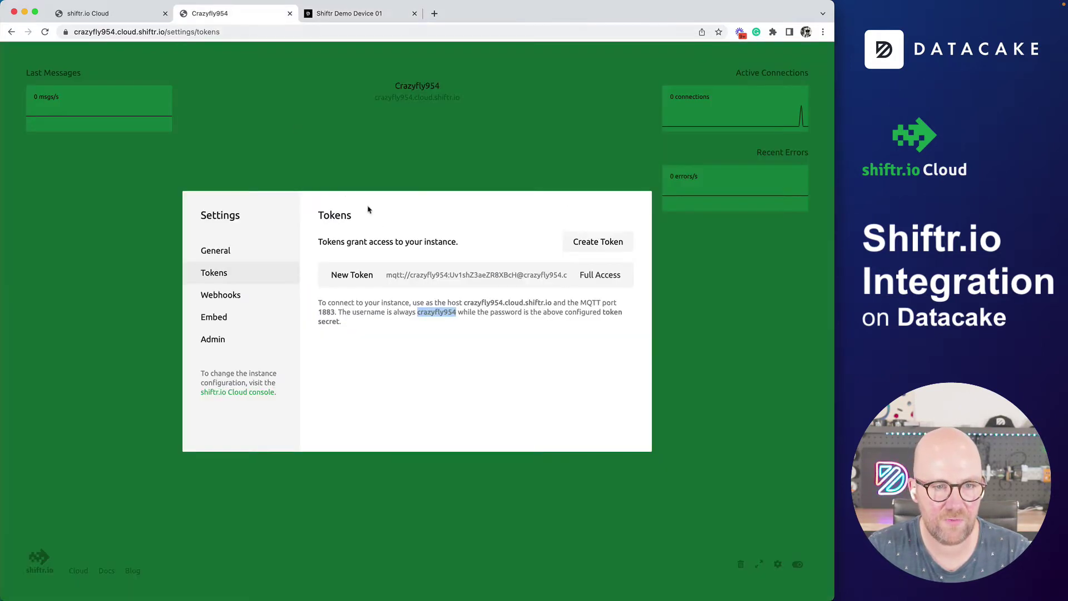
{"action": "left_click", "coordinate": [703, 319]}
{"action": "left_click", "coordinate": [301, 14]}
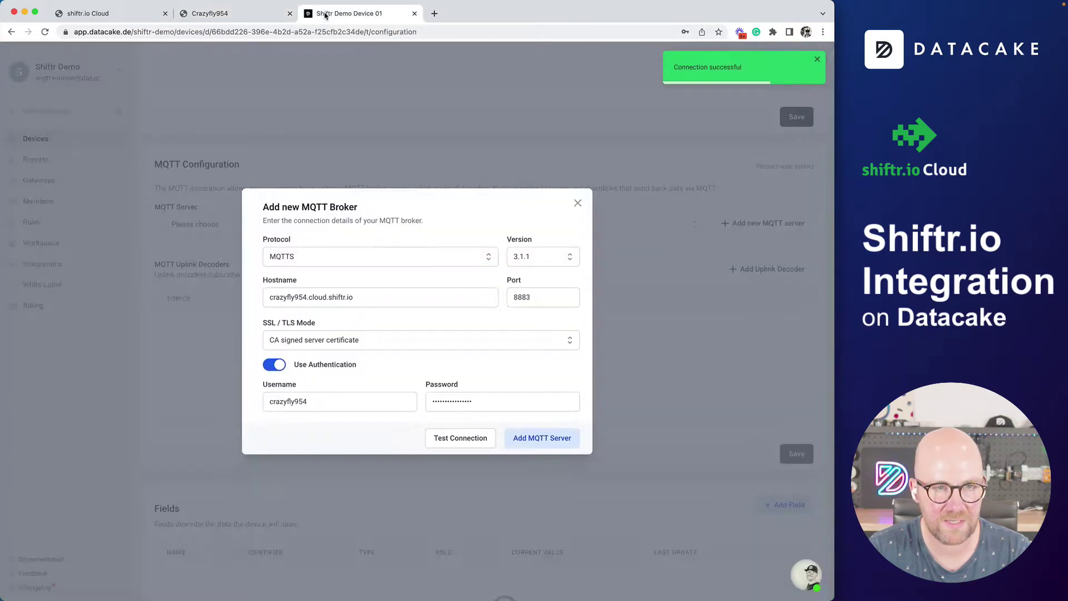
{"action": "left_click", "coordinate": [546, 444]}
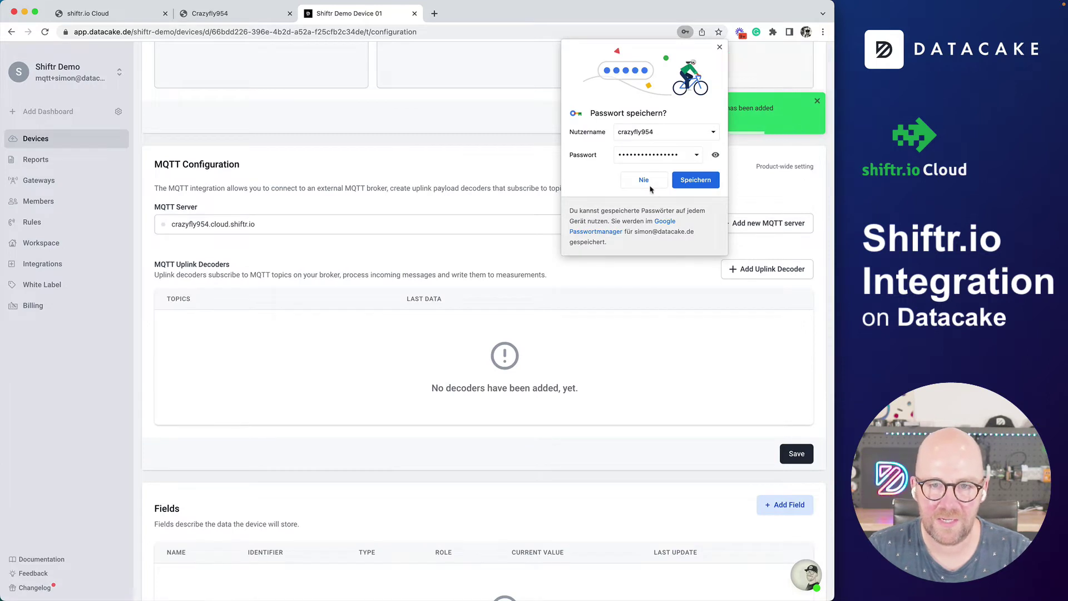
{"action": "left_click", "coordinate": [646, 182]}
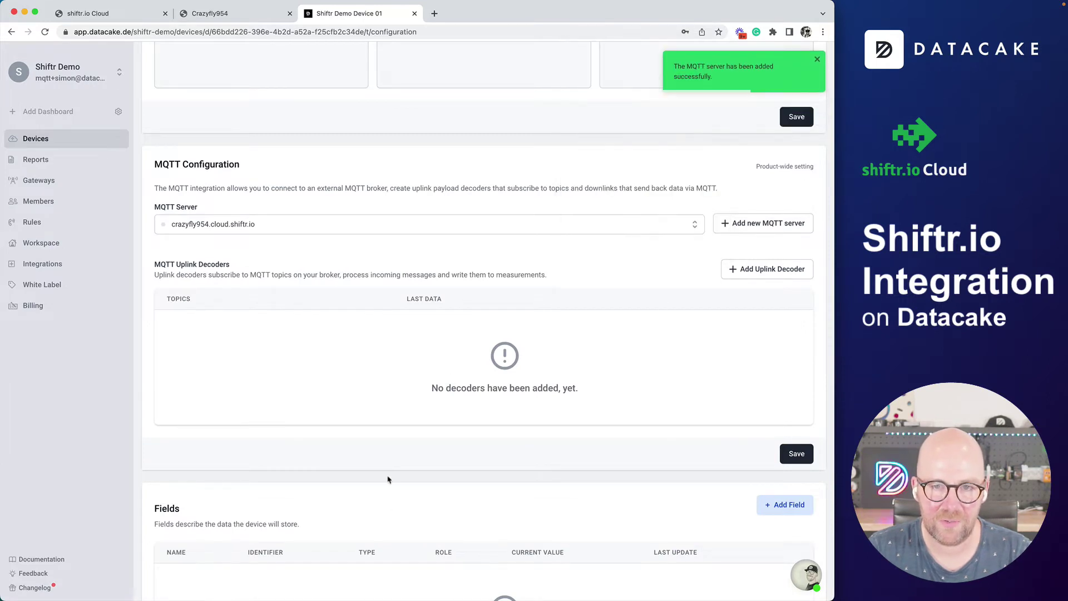
{"action": "left_click", "coordinate": [795, 453]}
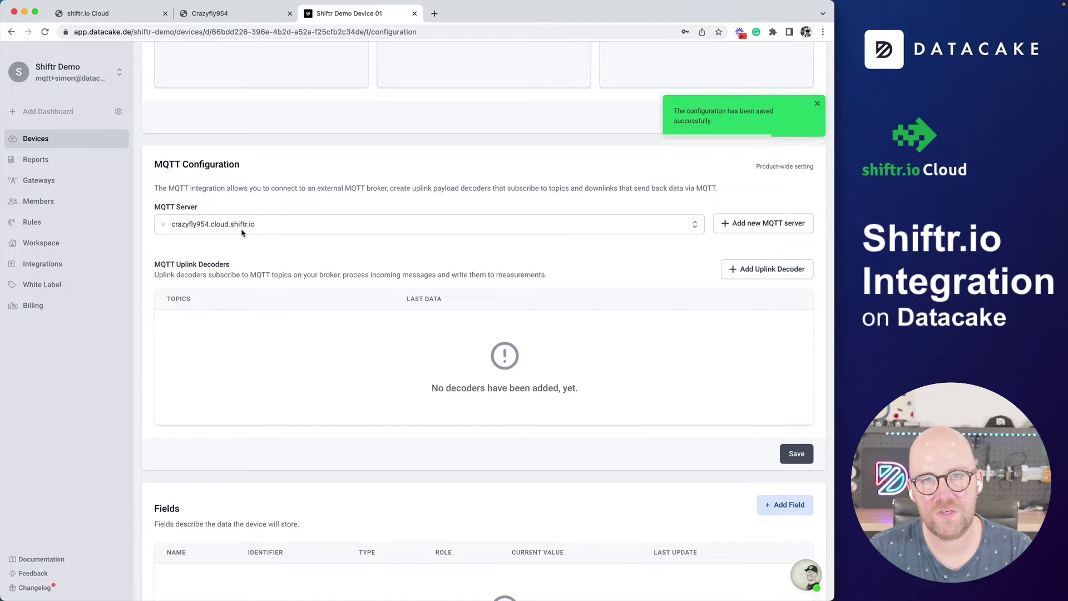
{"action": "key", "text": "super+r"}
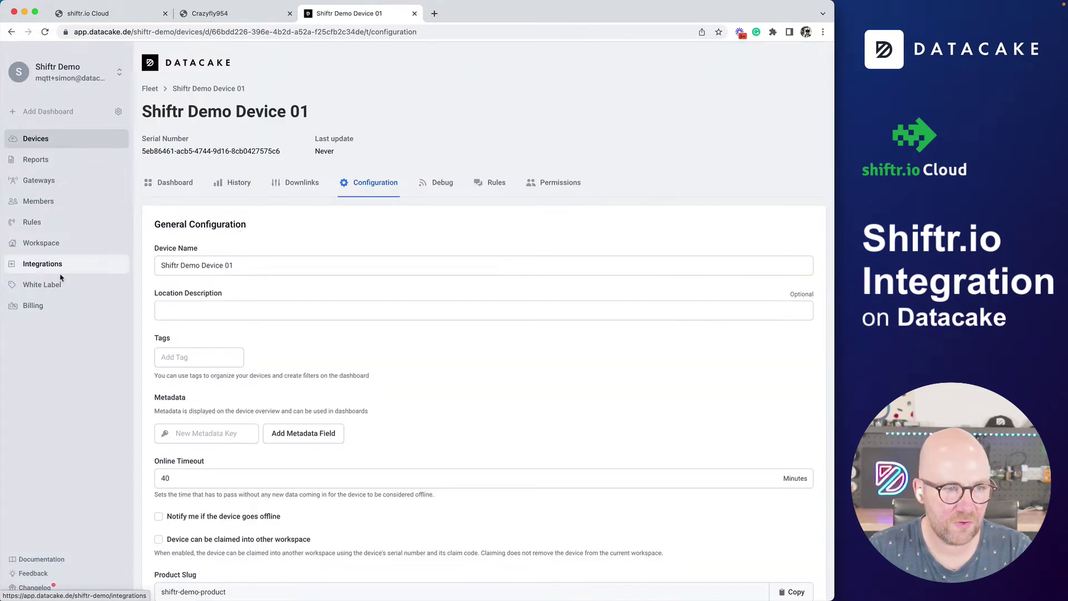
{"action": "left_click", "coordinate": [56, 265]}
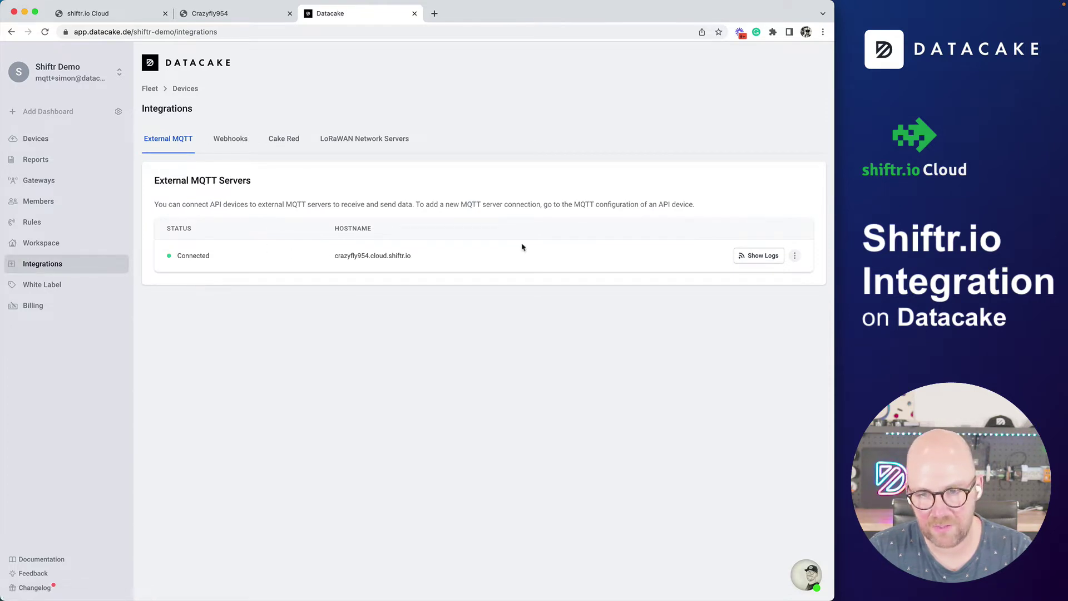
{"action": "left_click", "coordinate": [760, 257]}
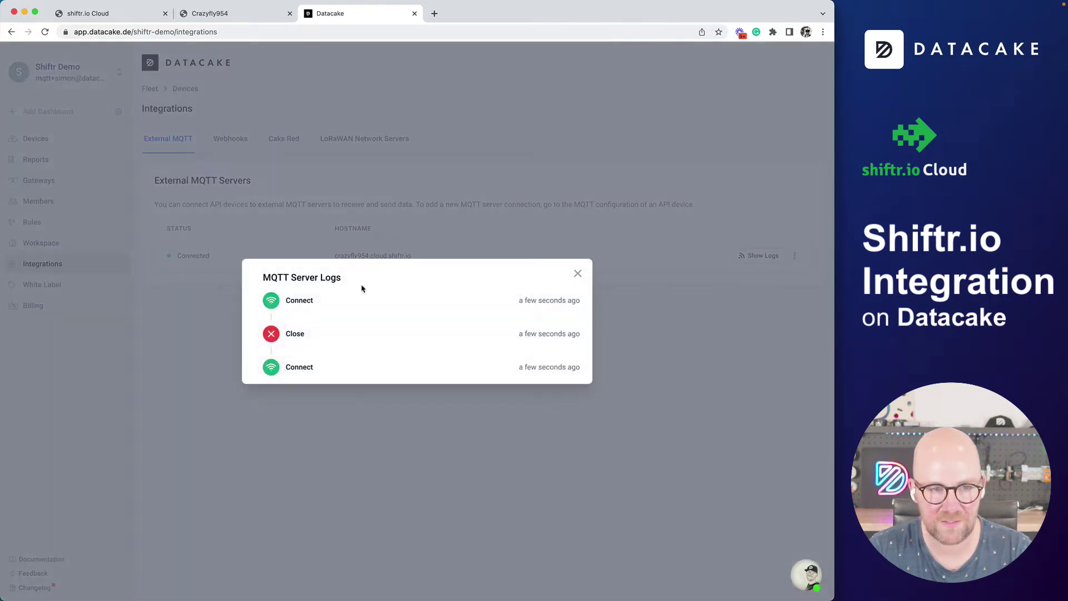
{"action": "left_click", "coordinate": [577, 274]}
{"action": "left_click", "coordinate": [55, 140]}
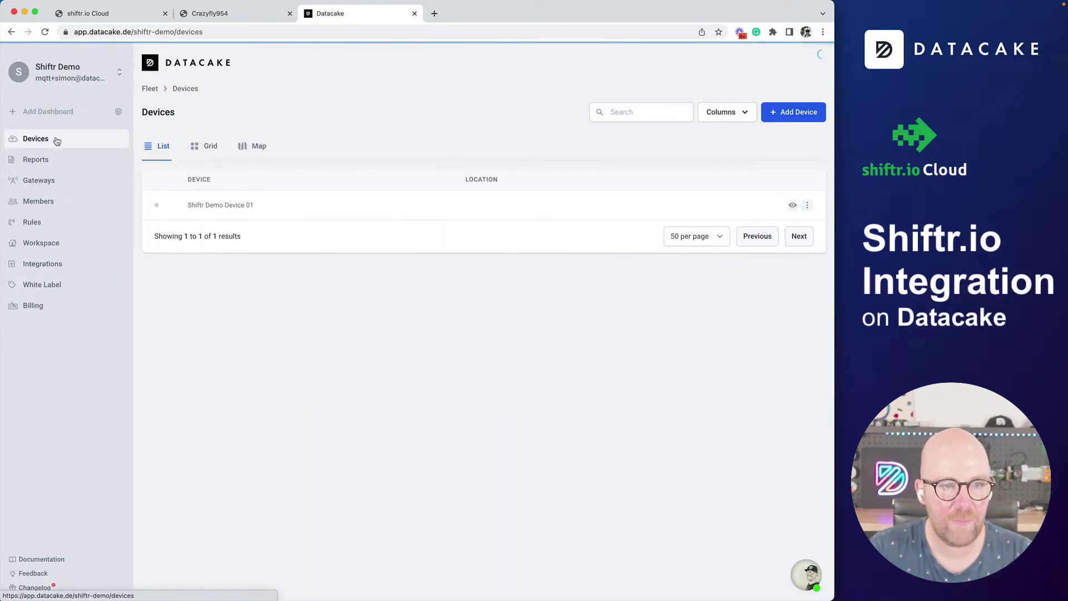
{"action": "left_click", "coordinate": [220, 206]}
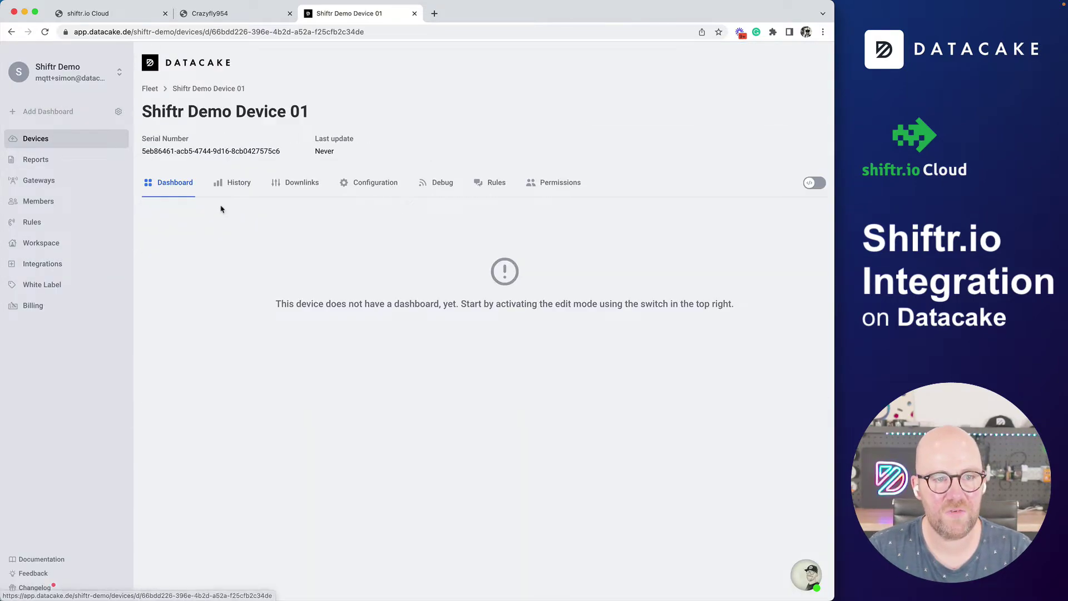
{"action": "left_click", "coordinate": [348, 191]}
{"action": "scroll", "coordinate": [146, 276], "scroll_direction": "down", "scroll_amount": 20}
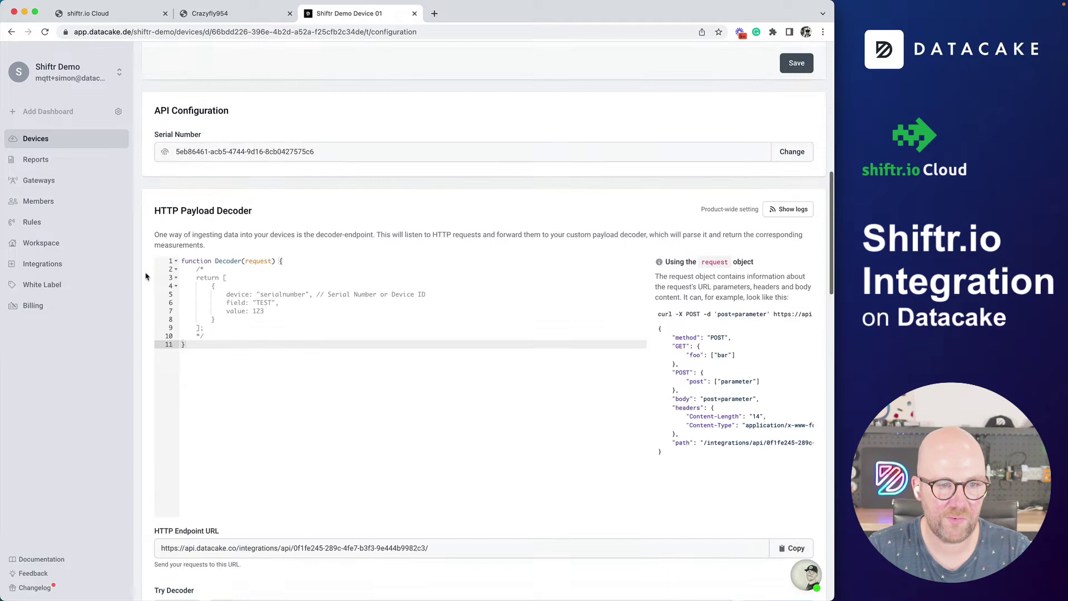
{"action": "scroll", "coordinate": [146, 276], "scroll_direction": "down", "scroll_amount": 9}
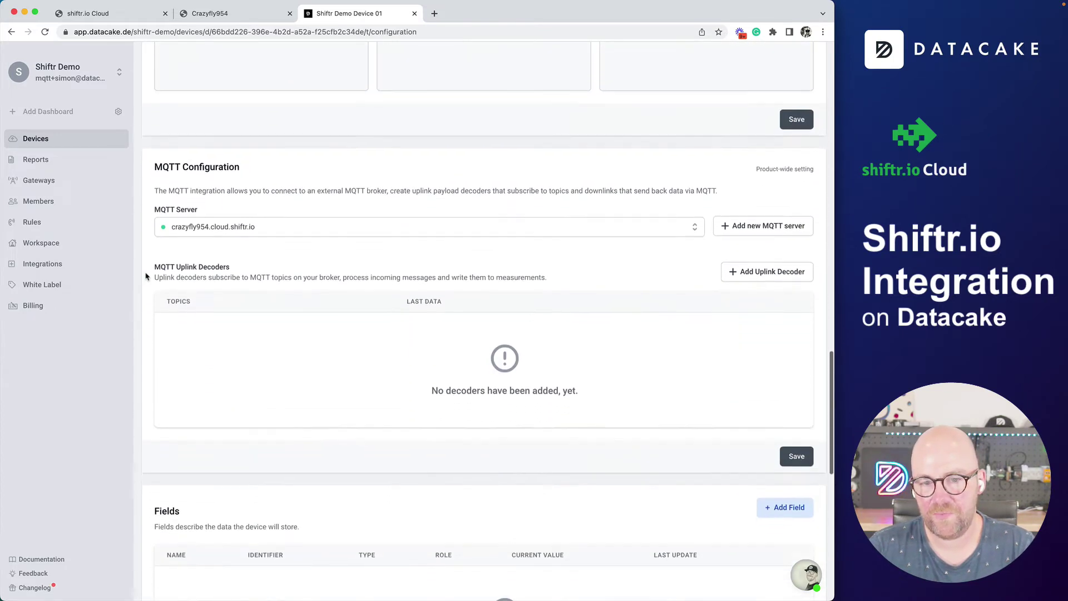
{"action": "scroll", "coordinate": [146, 276], "scroll_direction": "up", "scroll_amount": 3}
{"action": "scroll", "coordinate": [146, 276], "scroll_direction": "up", "scroll_amount": 3}
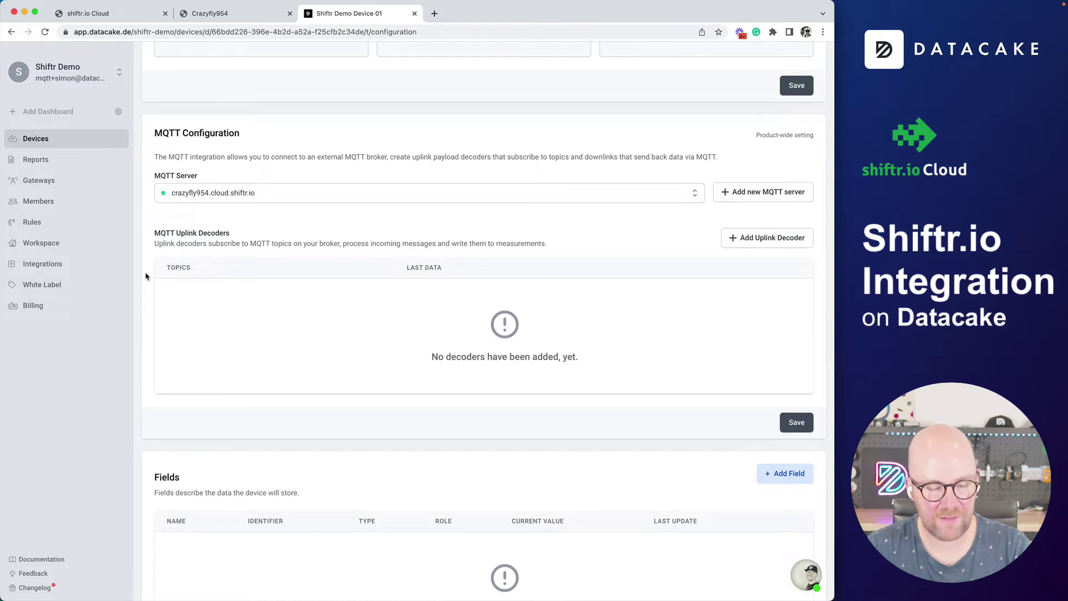
{"action": "key", "text": "super+Tab"}
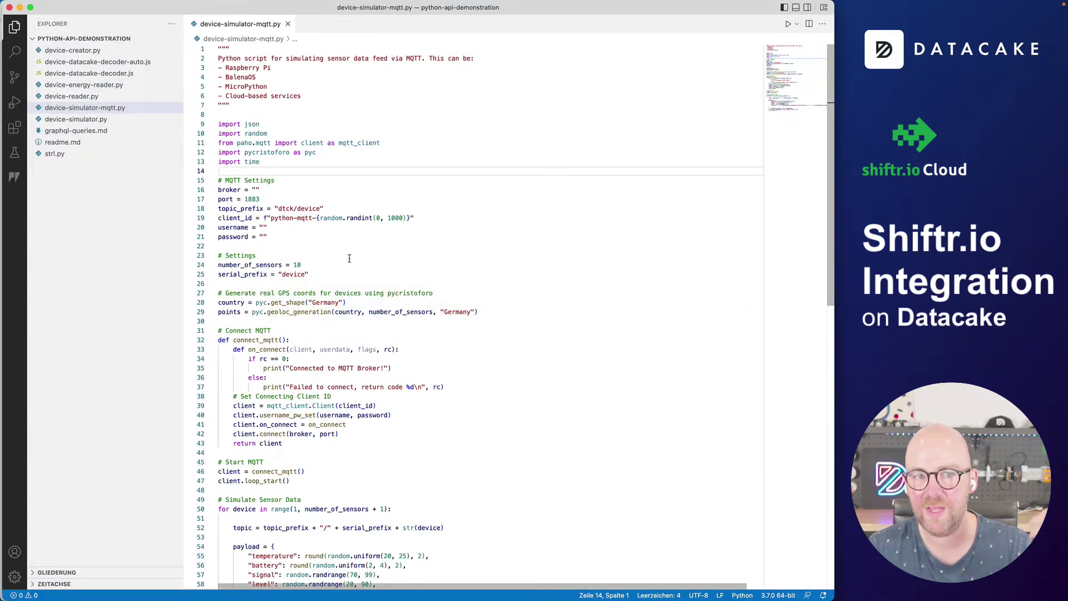
- Review device-simulator-mqtt.py, noting its empty broker, username and password settings
{"action": "scroll", "coordinate": [354, 262], "scroll_direction": "down", "scroll_amount": 10}
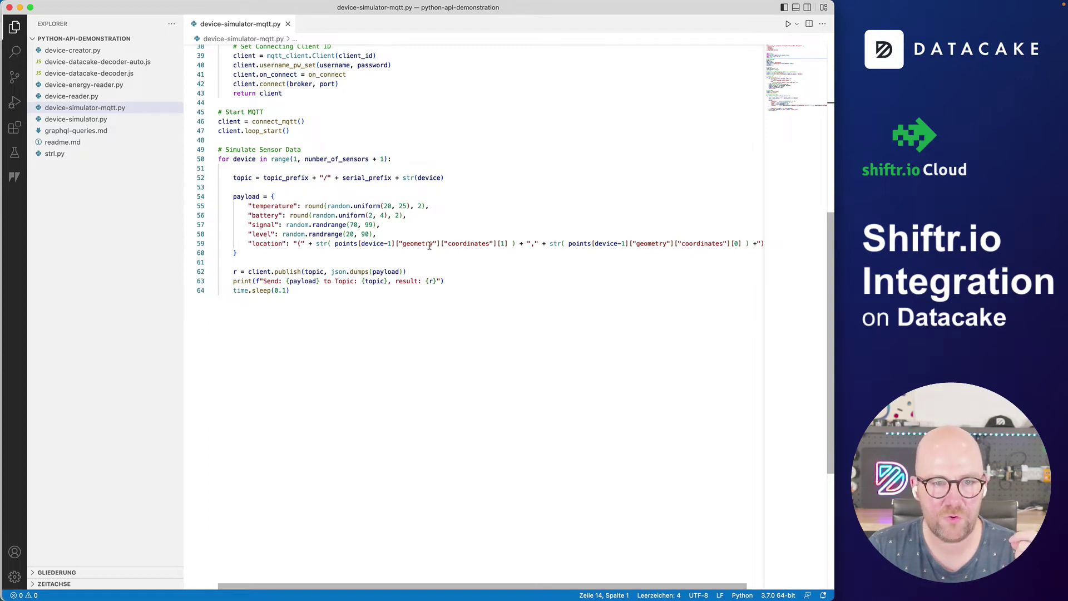
{"action": "scroll", "coordinate": [334, 270], "scroll_direction": "up", "scroll_amount": 5}
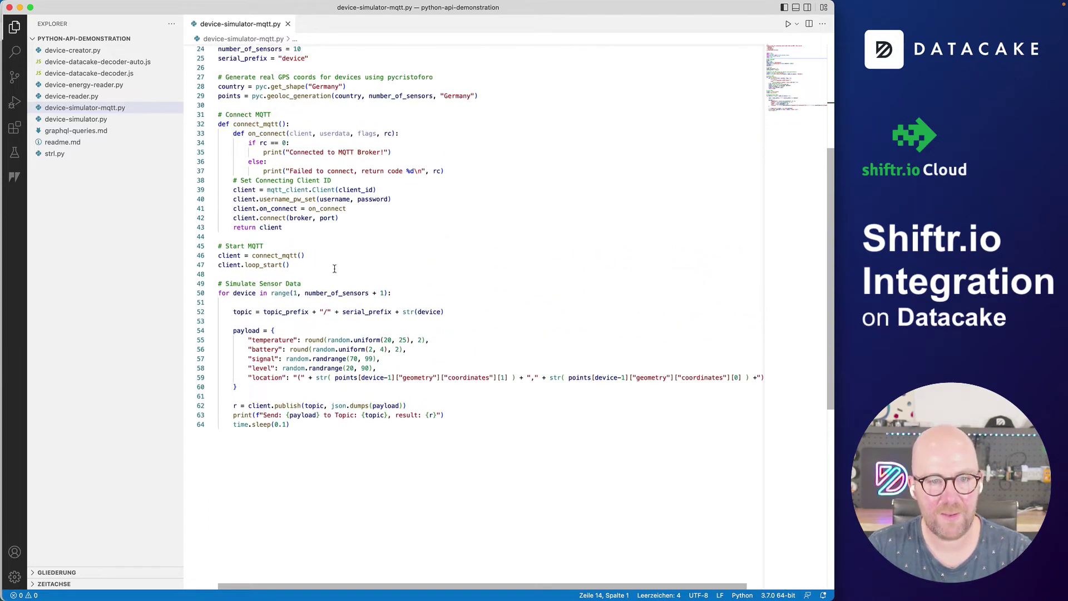
{"action": "scroll", "coordinate": [335, 269], "scroll_direction": "up", "scroll_amount": 6}
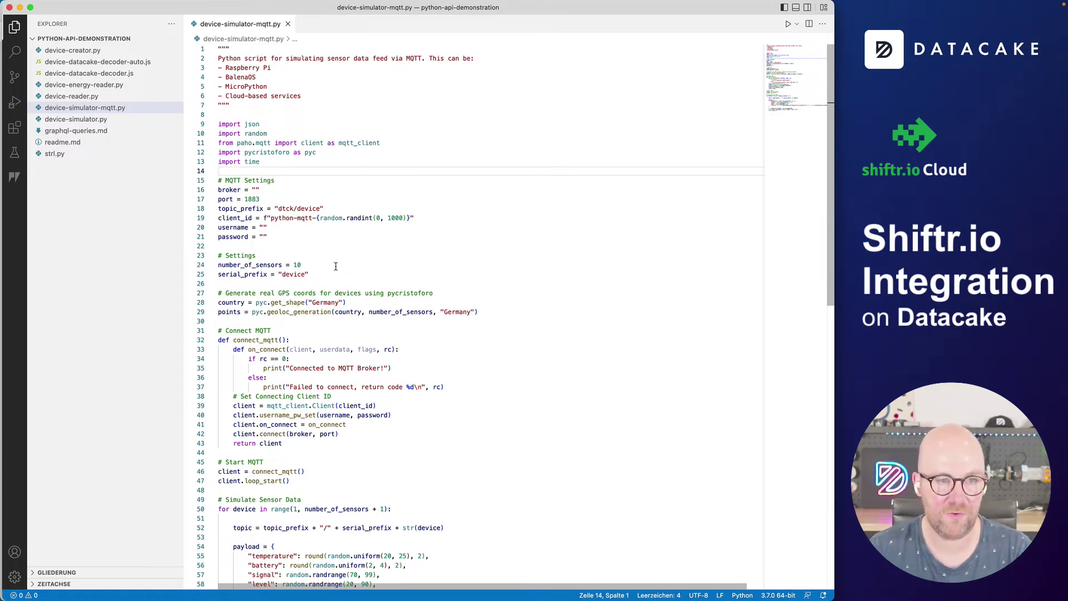
- Fill the script's username, password and broker with crazyfly954, the token secret and the shiftr.io host
{"action": "left_click", "coordinate": [256, 191]}
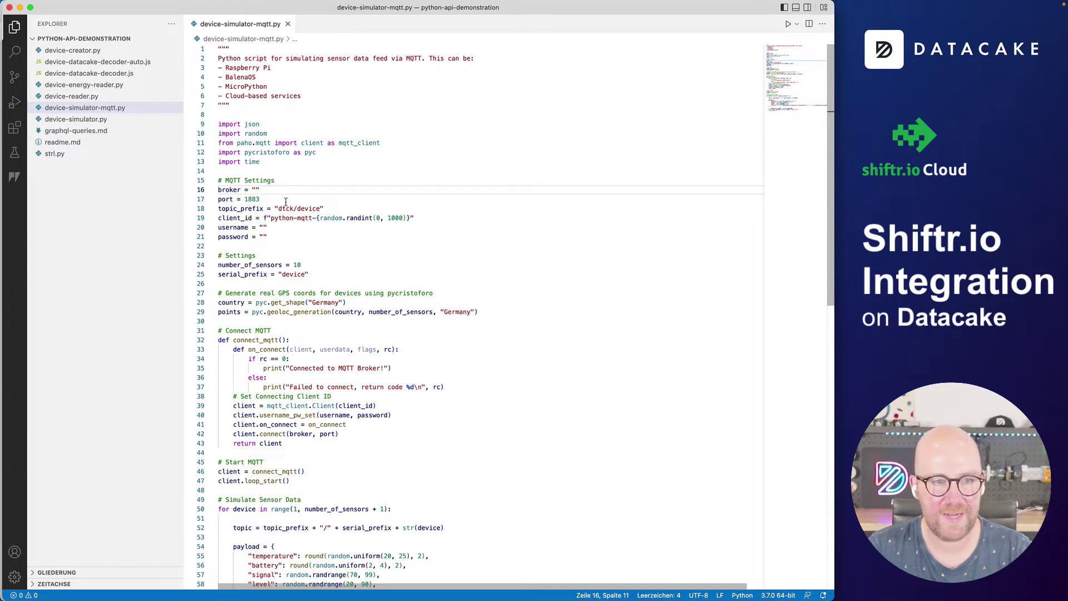
{"action": "left_click", "coordinate": [263, 228]}
{"action": "type", "text": "crazyfly954"}
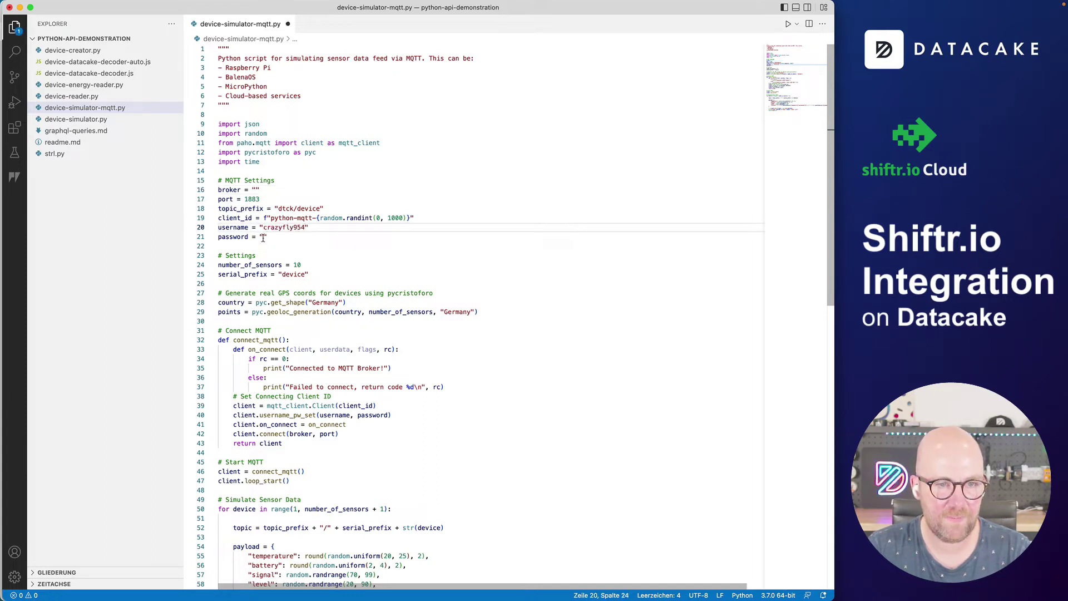
{"action": "left_click", "coordinate": [263, 237]}
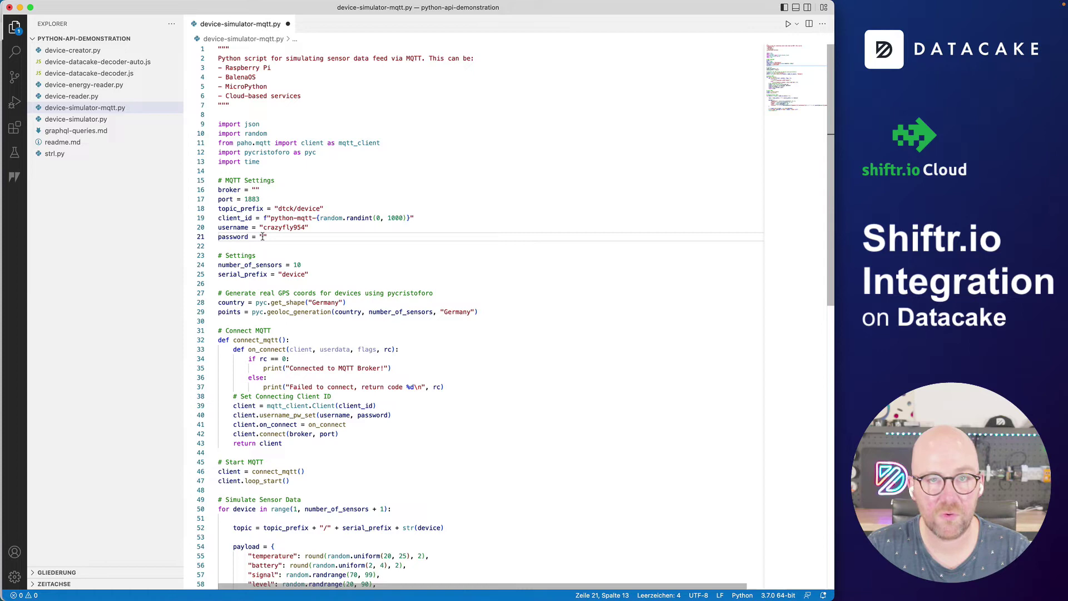
{"action": "key", "text": "shift+super+v"}
{"action": "left_click", "coordinate": [250, 506]}
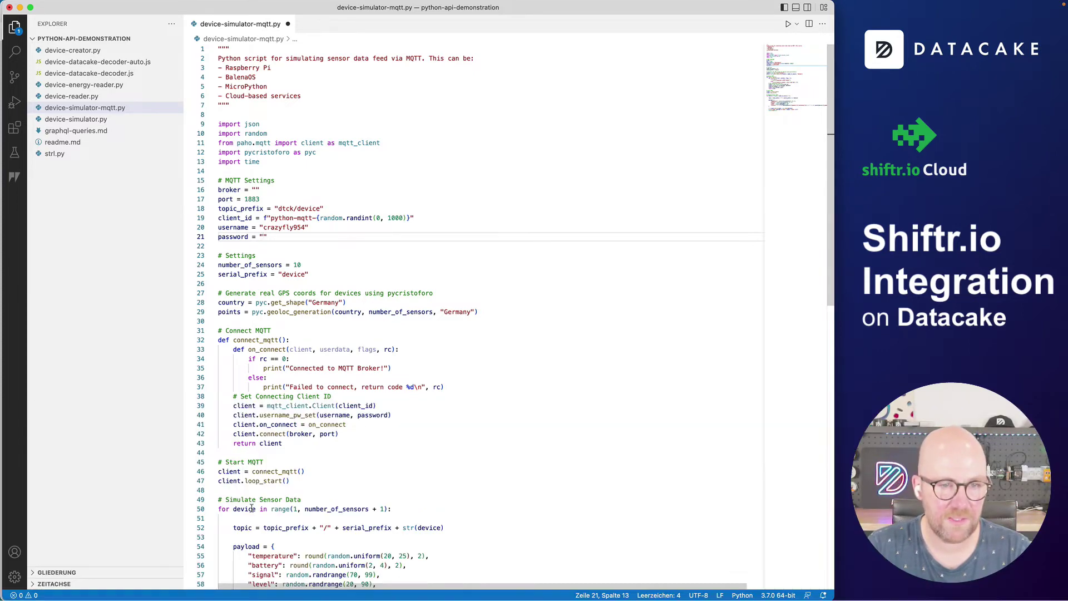
{"action": "key", "text": "super+v"}
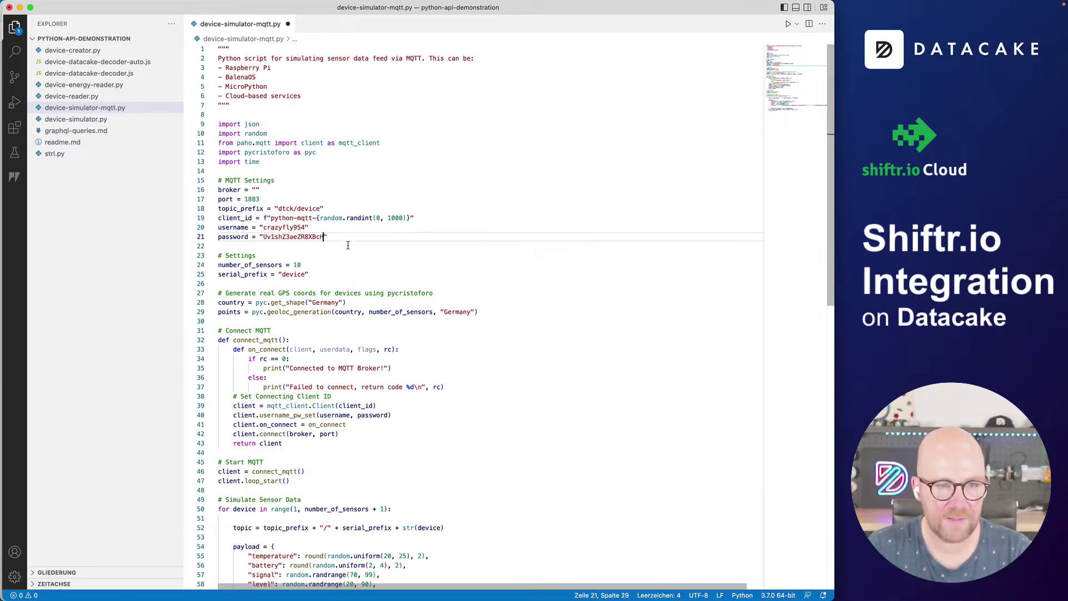
{"action": "left_click", "coordinate": [255, 190]}
{"action": "key", "text": "shift+super+v"}
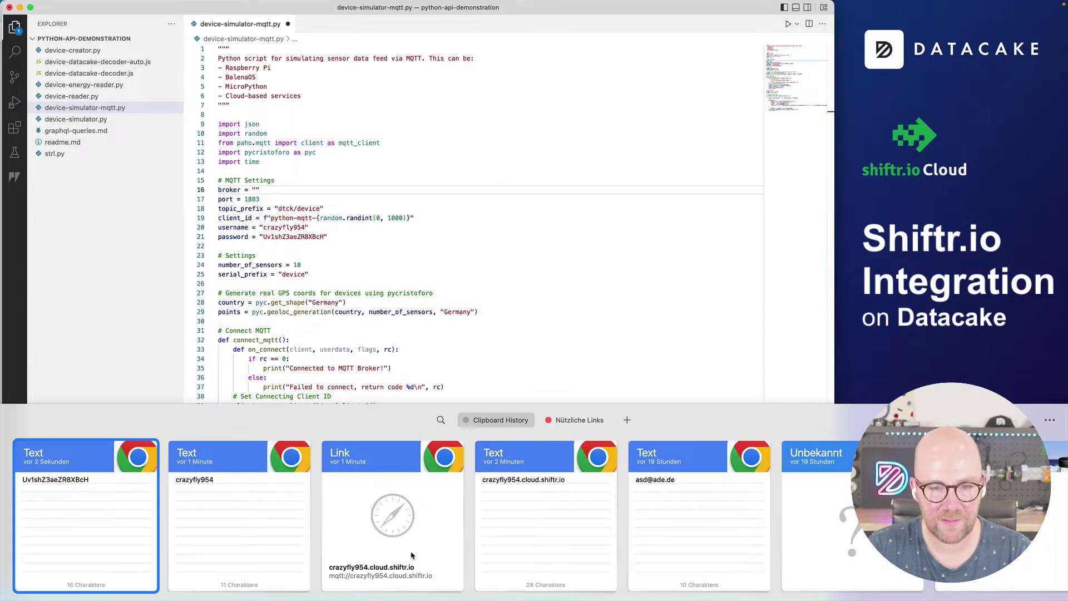
{"action": "left_click", "coordinate": [493, 523]}
{"action": "type", "text": "crazyfly954.cloud.shiftr.io"}
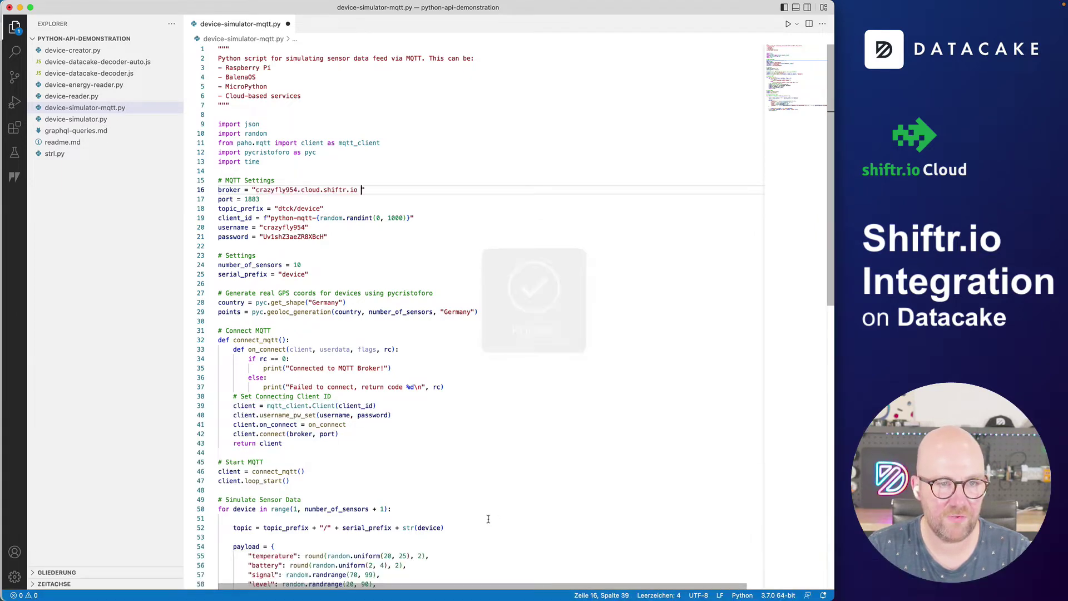
{"action": "key", "text": "Down"}
{"action": "scroll", "coordinate": [340, 265], "scroll_direction": "down", "scroll_amount": 5}
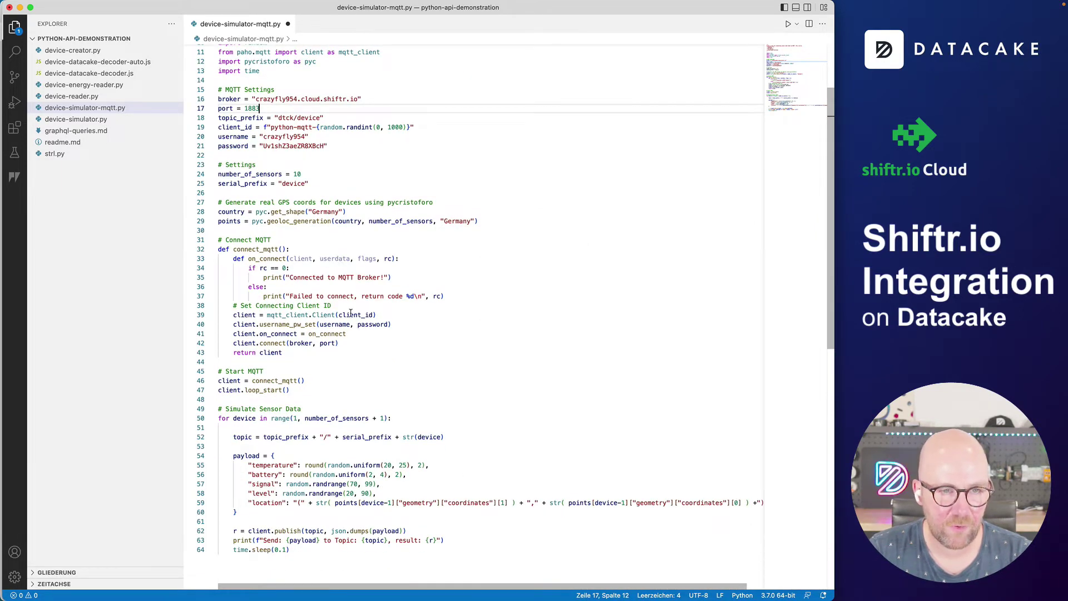
{"action": "scroll", "coordinate": [350, 312], "scroll_direction": "up", "scroll_amount": 1}
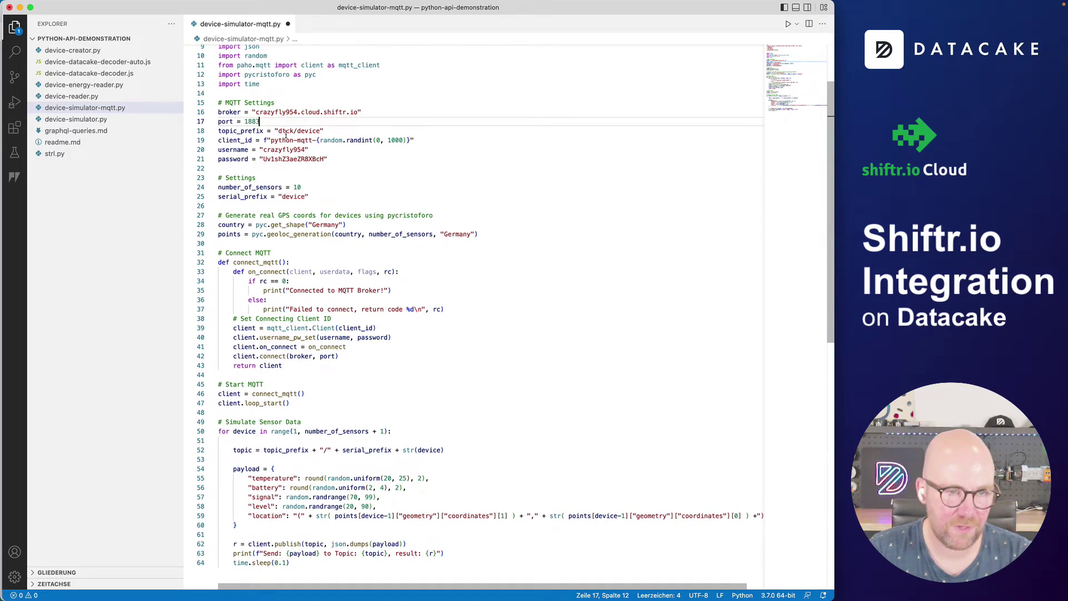
- Change the device serial prefix to 'shiftr-', save the script and run the simulator
{"action": "left_click", "coordinate": [307, 197]}
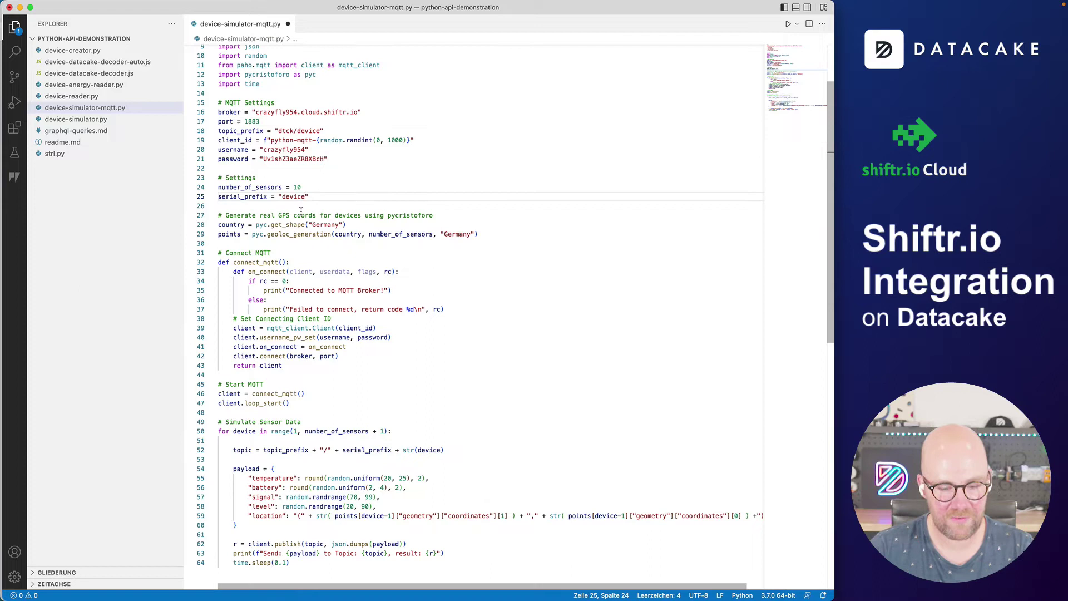
{"action": "key", "text": "BackSpace"}
{"action": "key", "text": "BackSpace"}
{"action": "key", "text": "BackSpace"}
{"action": "key", "text": "BackSpace"}
{"action": "key", "text": "BackSpace"}
{"action": "key", "text": "BackSpace"}
{"action": "type", "text": "s"}
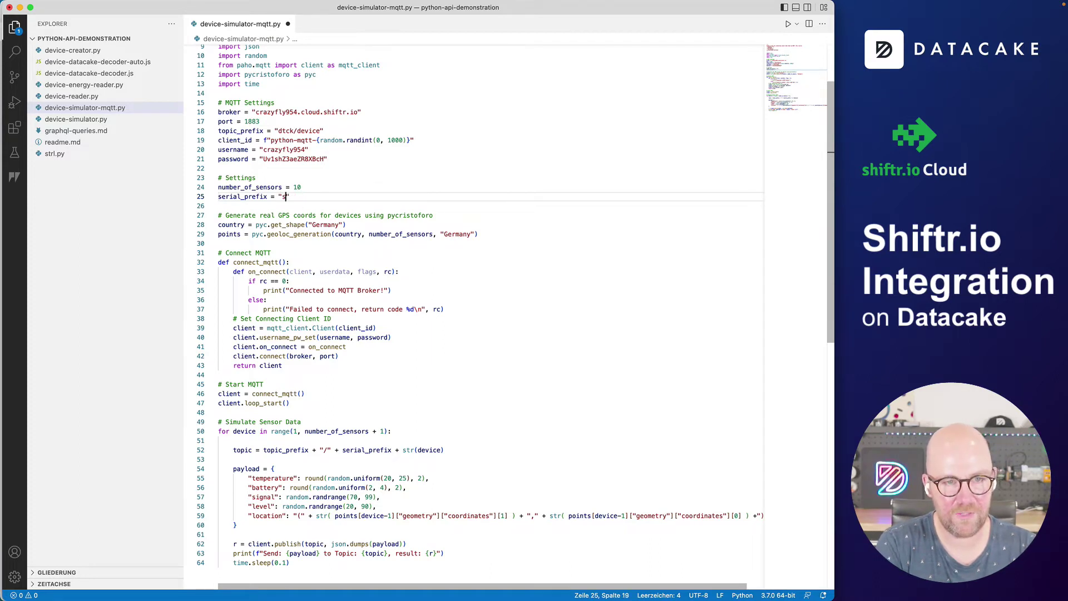
{"action": "type", "text": "hifts"}
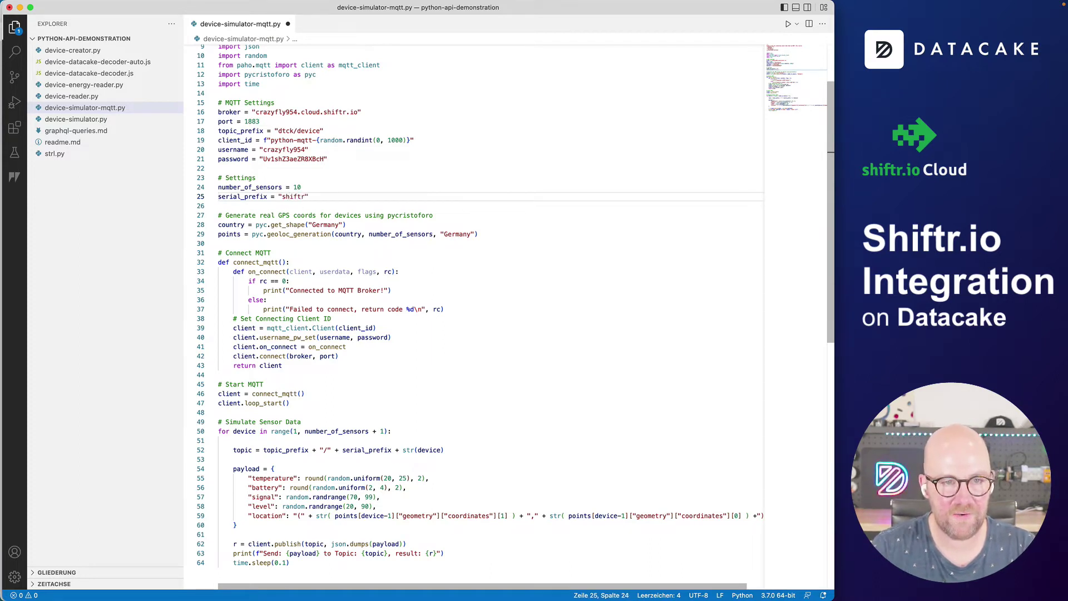
{"action": "type", "text": "-"}
{"action": "left_click", "coordinate": [389, 178]}
{"action": "key", "text": "cmd+s"}
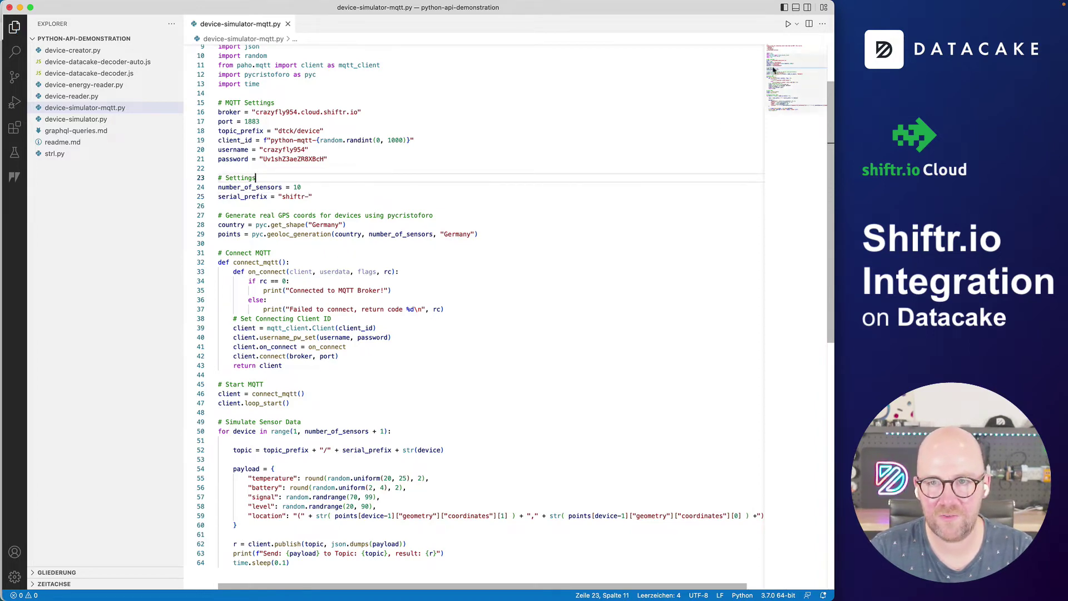
{"action": "left_click", "coordinate": [789, 24]}
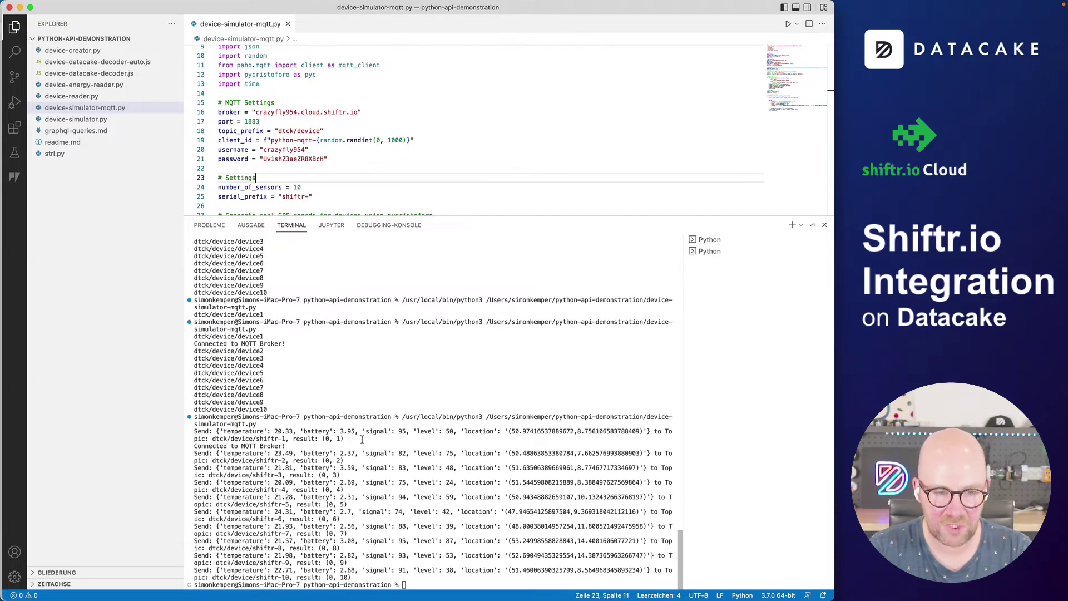
{"action": "key", "text": "super+Tab"}
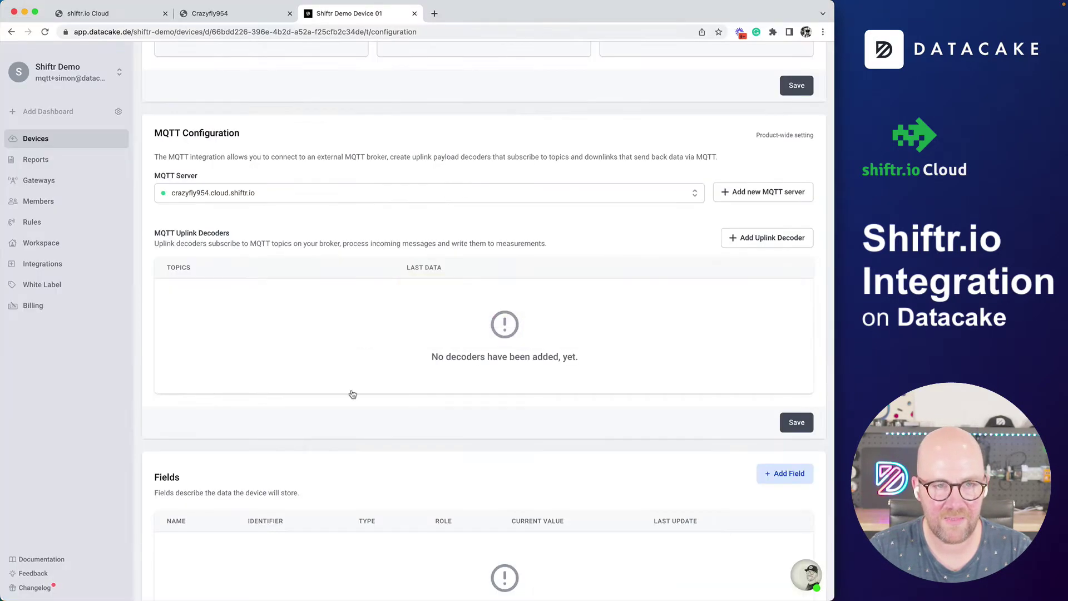
- Verify in shiftr.io that messages reached dtck/device/shiftr-1 to shiftr-10, then return to the Datacake device page
{"action": "left_click", "coordinate": [217, 13]}
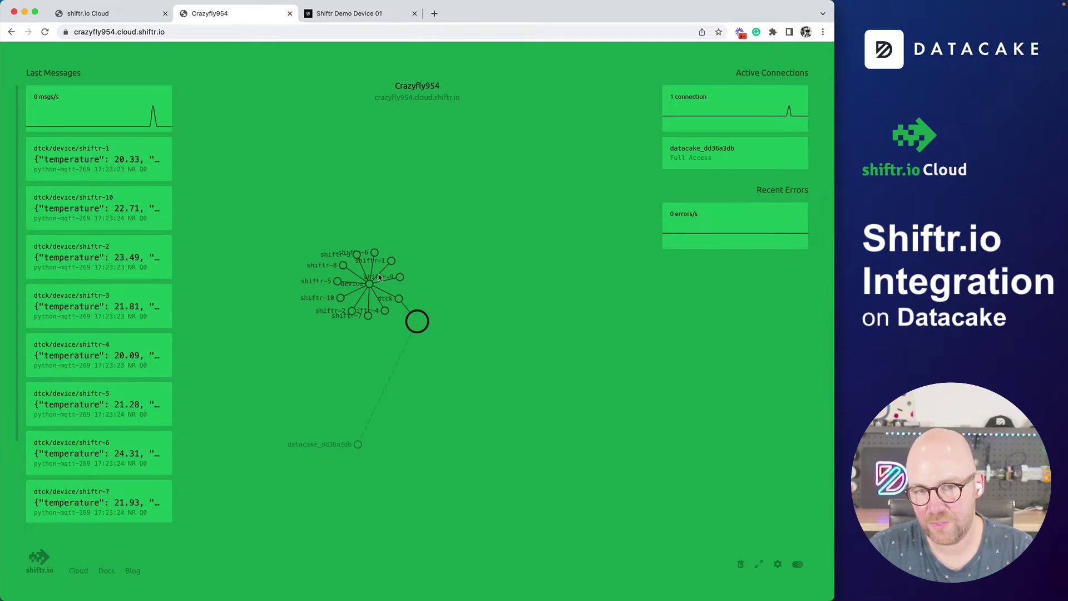
{"action": "left_click_drag", "start_coordinate": [370, 284], "coordinate": [437, 236]}
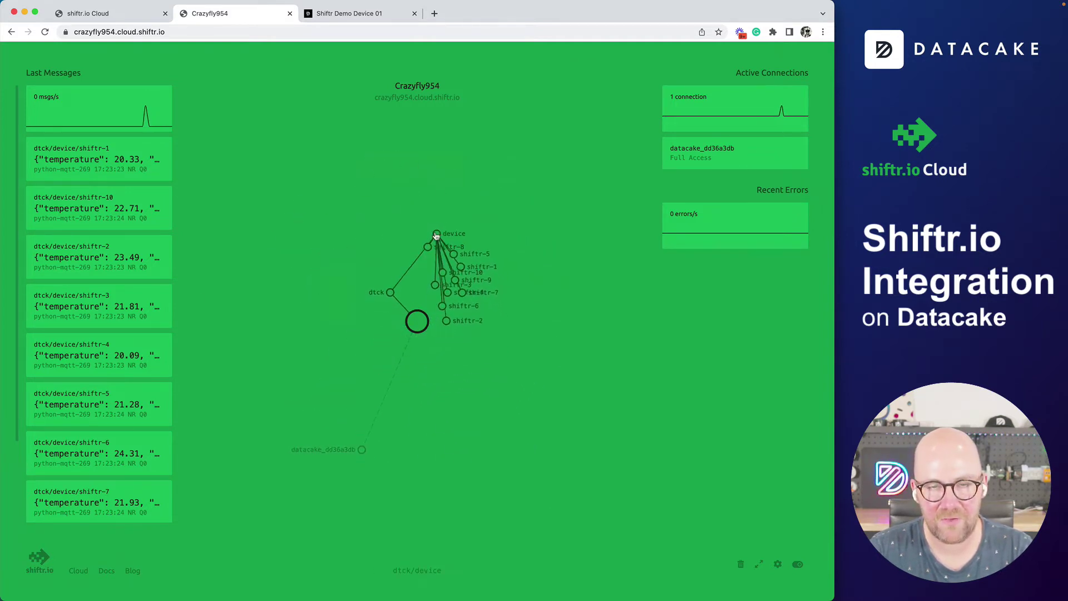
{"action": "left_click", "coordinate": [328, 21]}
{"action": "left_click", "coordinate": [273, 15]}
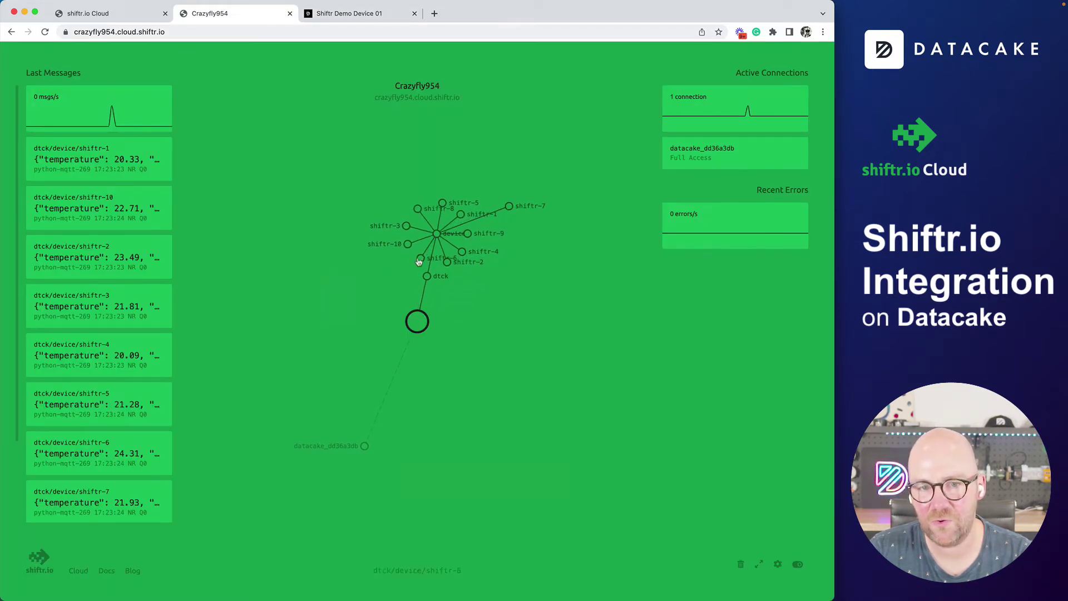
{"action": "left_click", "coordinate": [359, 20]}
{"action": "scroll", "coordinate": [227, 279], "scroll_direction": "up", "scroll_amount": 10}
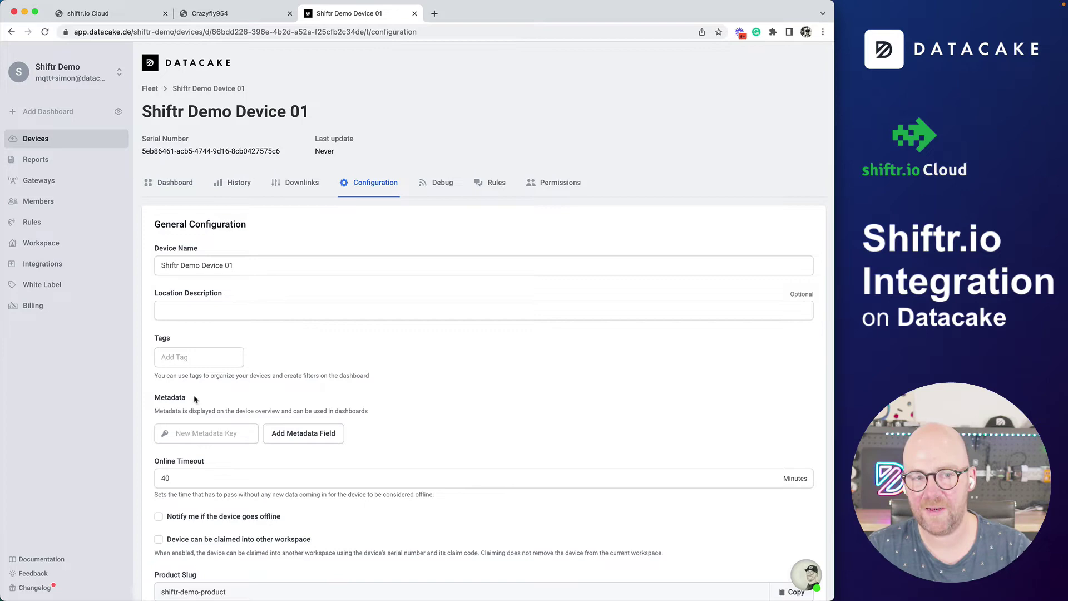
- Start a new uplink decoder under MQTT Configuration
{"action": "scroll", "coordinate": [195, 399], "scroll_direction": "down", "scroll_amount": 20}
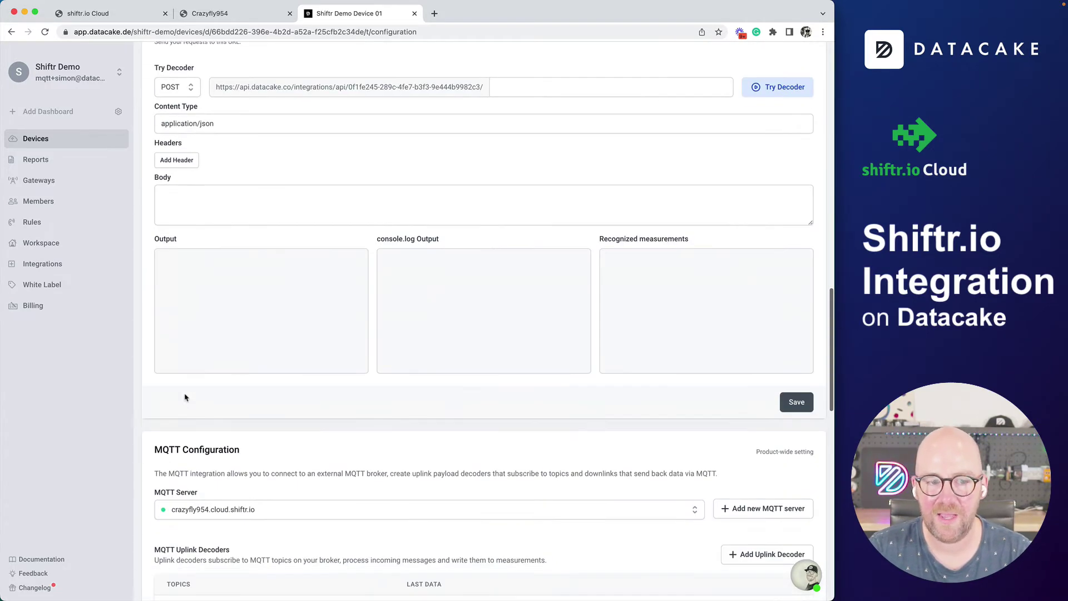
{"action": "scroll", "coordinate": [186, 397], "scroll_direction": "down", "scroll_amount": 4}
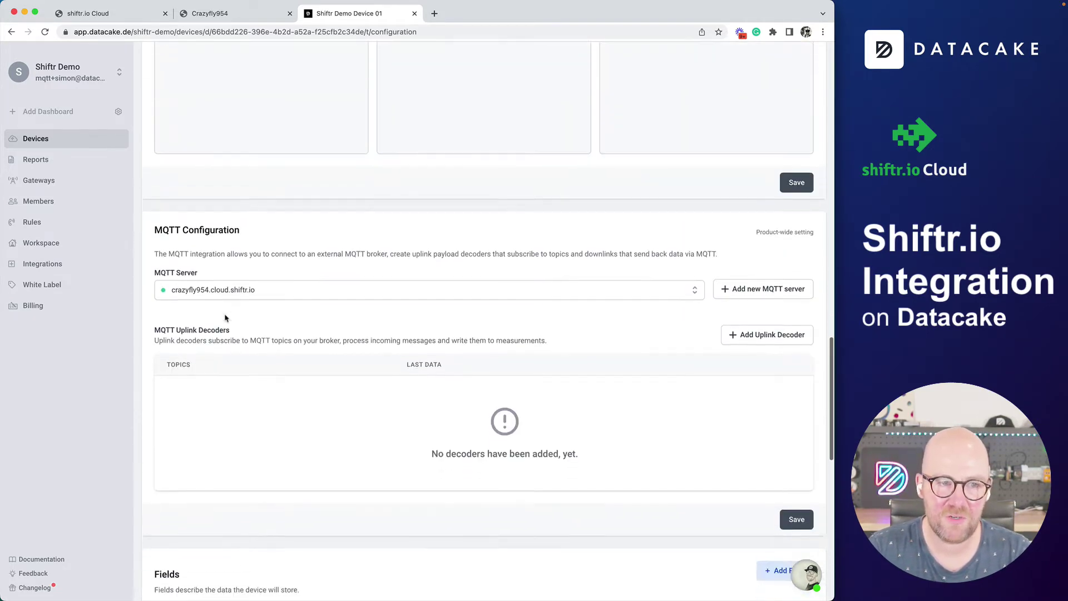
{"action": "scroll", "coordinate": [233, 311], "scroll_direction": "down", "scroll_amount": 1}
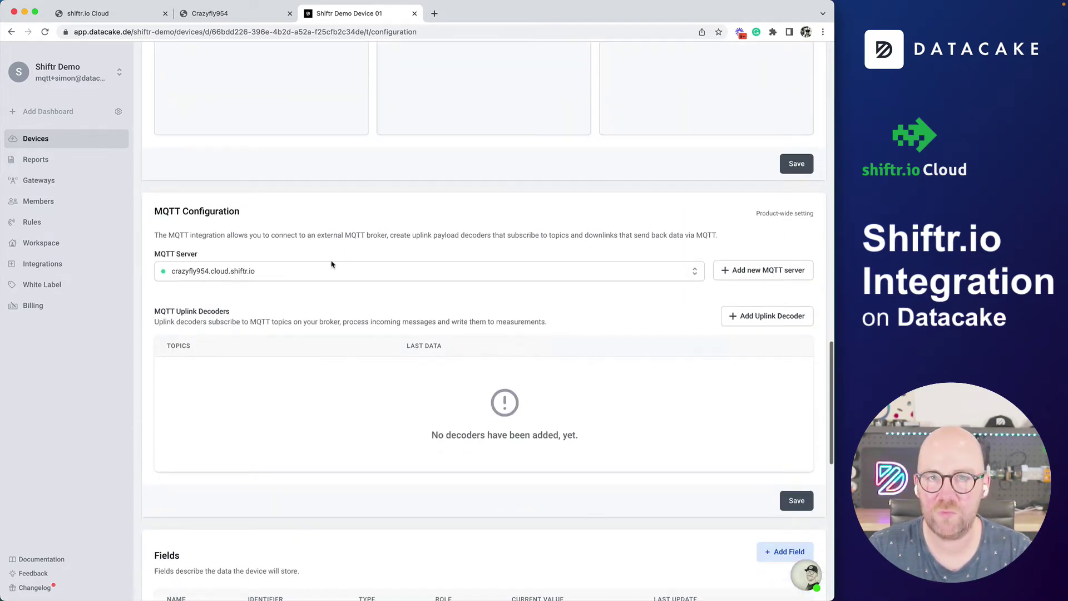
{"action": "left_click", "coordinate": [786, 319]}
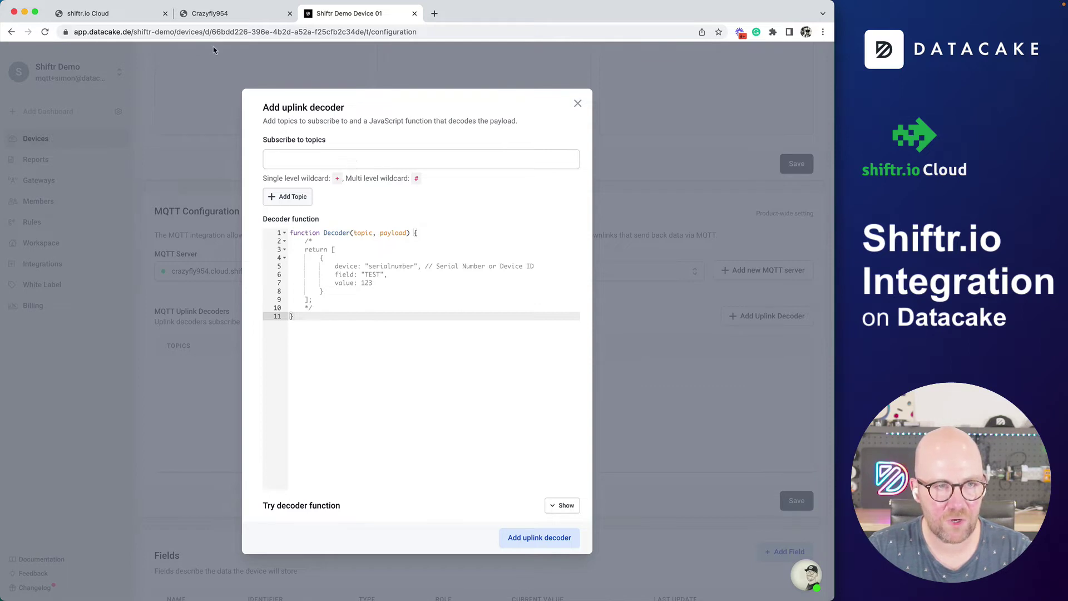
- Subscribe the decoder to dtck/device/+, based on the copied dtck/device/shiftr-2 topic
{"action": "left_click", "coordinate": [193, 13]}
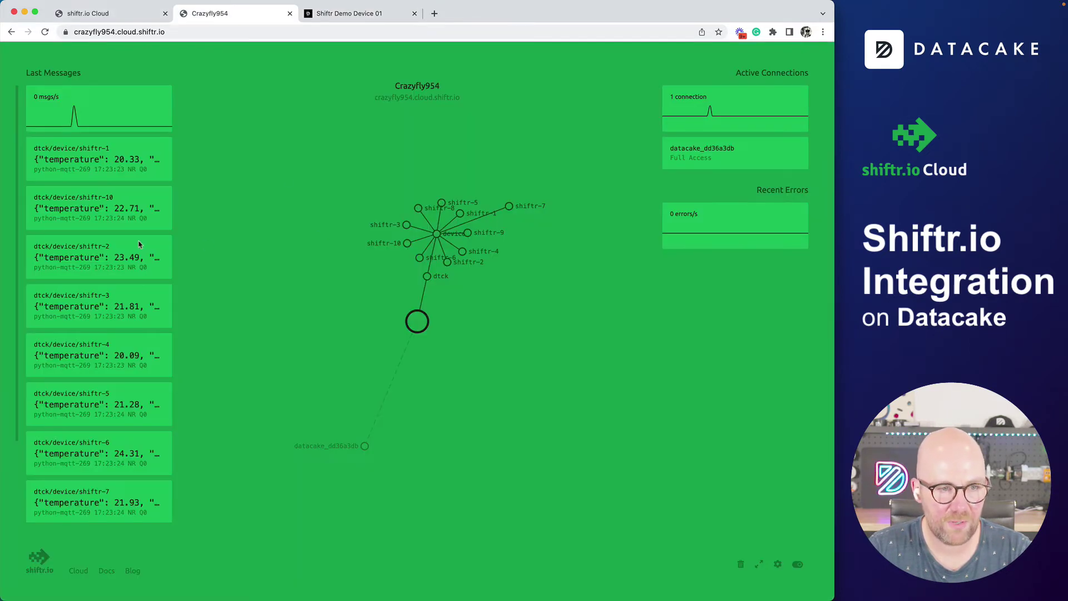
{"action": "left_click_drag", "start_coordinate": [111, 247], "coordinate": [32, 251]}
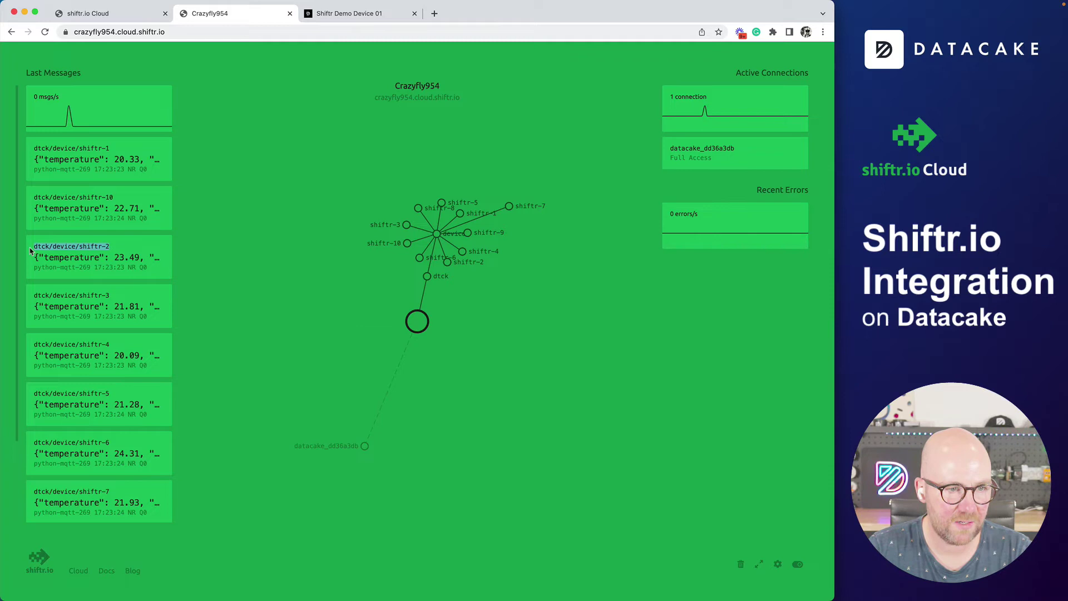
{"action": "key", "text": "ctrl+c"}
{"action": "left_click", "coordinate": [348, 13]}
{"action": "left_click", "coordinate": [386, 160]}
{"action": "key", "text": "ctrl+v"}
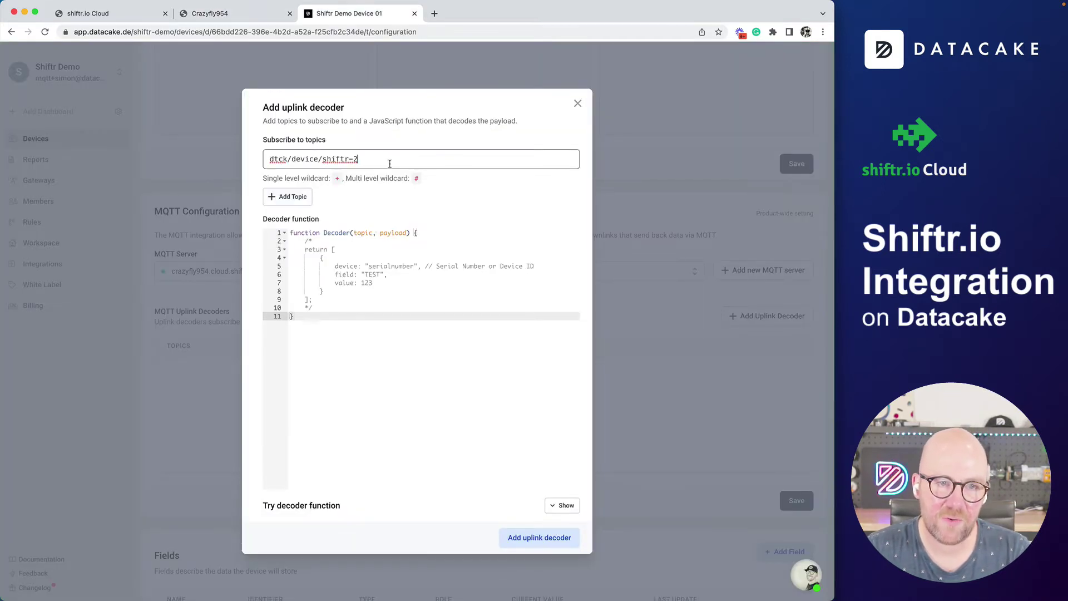
{"action": "left_click_drag", "start_coordinate": [373, 162], "coordinate": [323, 163]}
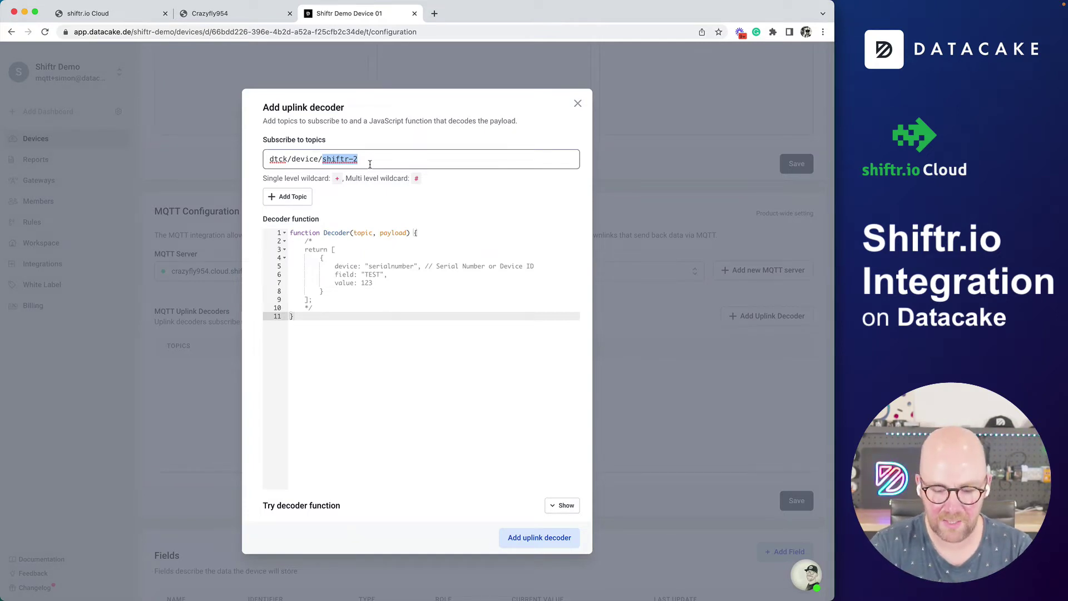
{"action": "type", "text": "+"}
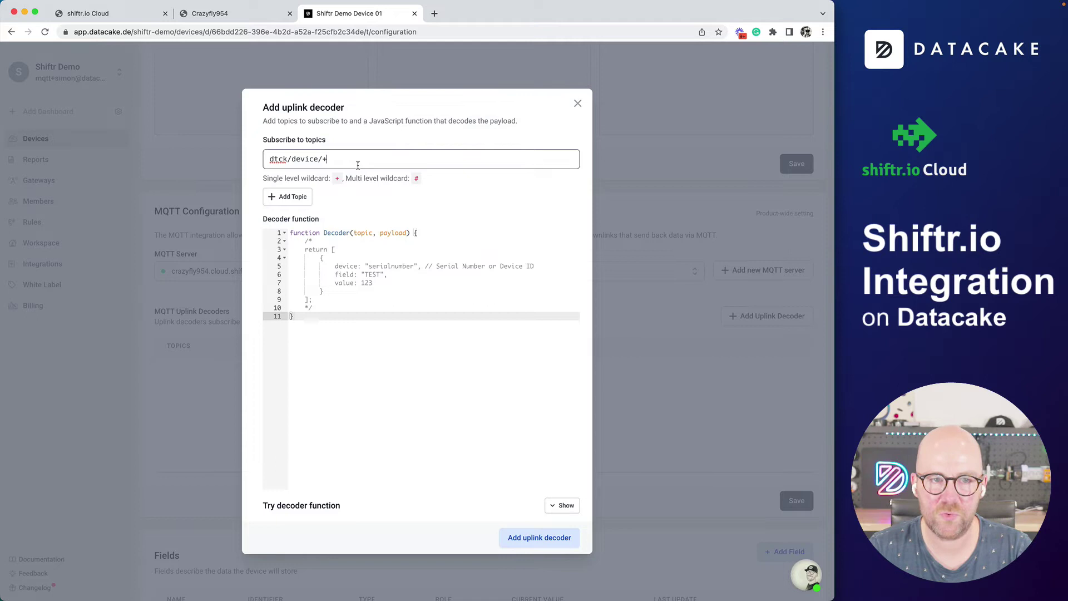
{"action": "left_click", "coordinate": [443, 242]}
- Add var serial = topic.split("/")[2], uncomment the return, and set device to serial
{"action": "key", "text": "Home"}
{"action": "key", "text": "Return"}
{"action": "key", "text": "Return"}
{"action": "key", "text": "Return"}
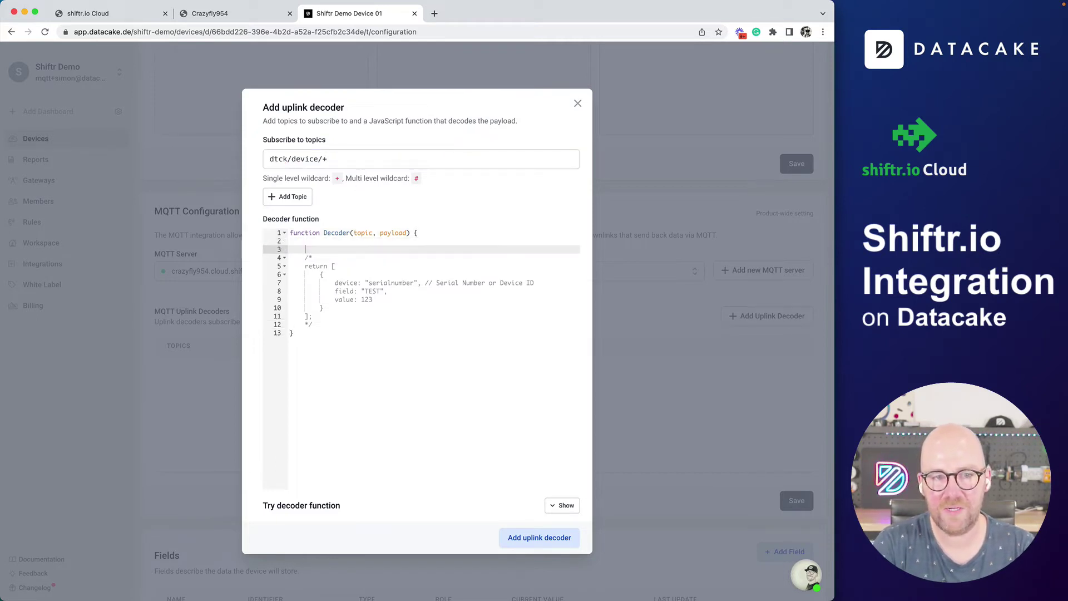
{"action": "key", "text": "Up"}
{"action": "key", "text": "Up"}
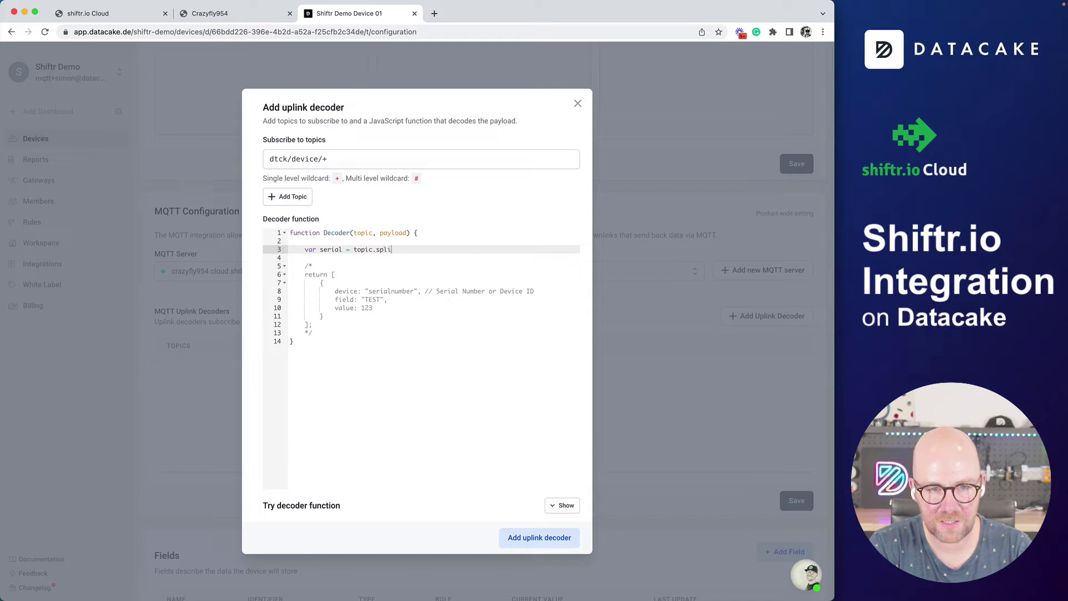
{"action": "type", "text": "/\")[2"}
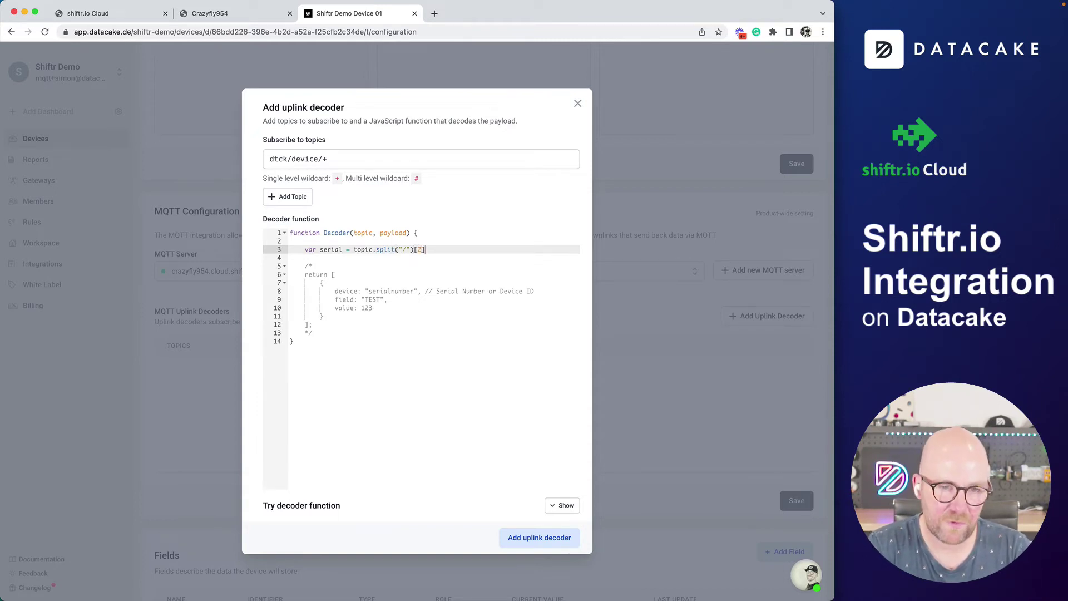
{"action": "left_click", "coordinate": [314, 266]}
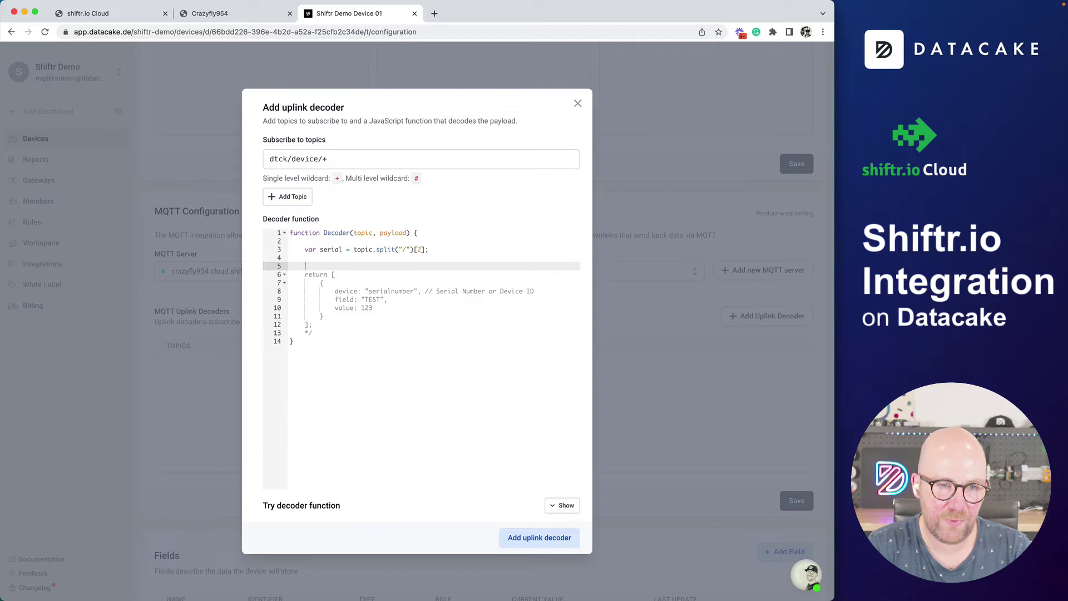
{"action": "key", "text": "Delete"}
{"action": "key", "text": "Down"}
{"action": "key", "text": "Down"}
{"action": "key", "text": "Down"}
{"action": "key", "text": "Down"}
{"action": "key", "text": "Down"}
{"action": "key", "text": "Down"}
{"action": "key", "text": "Down"}
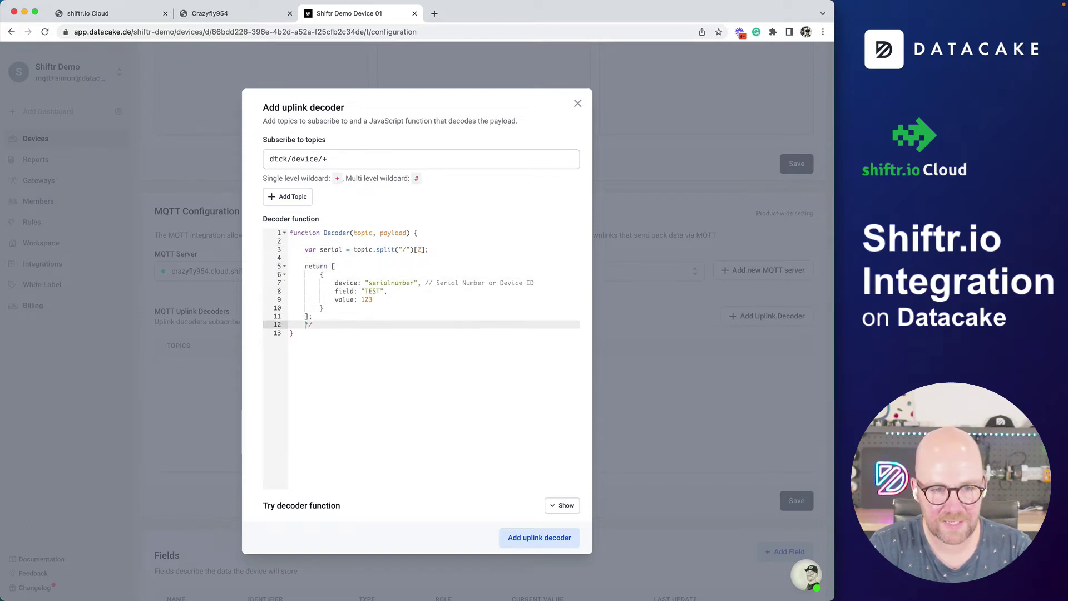
{"action": "key", "text": "Up"}
{"action": "key", "text": "Up"}
{"action": "key", "text": "Up"}
{"action": "key", "text": "Up"}
{"action": "key", "text": "Up"}
{"action": "key", "text": "End"}
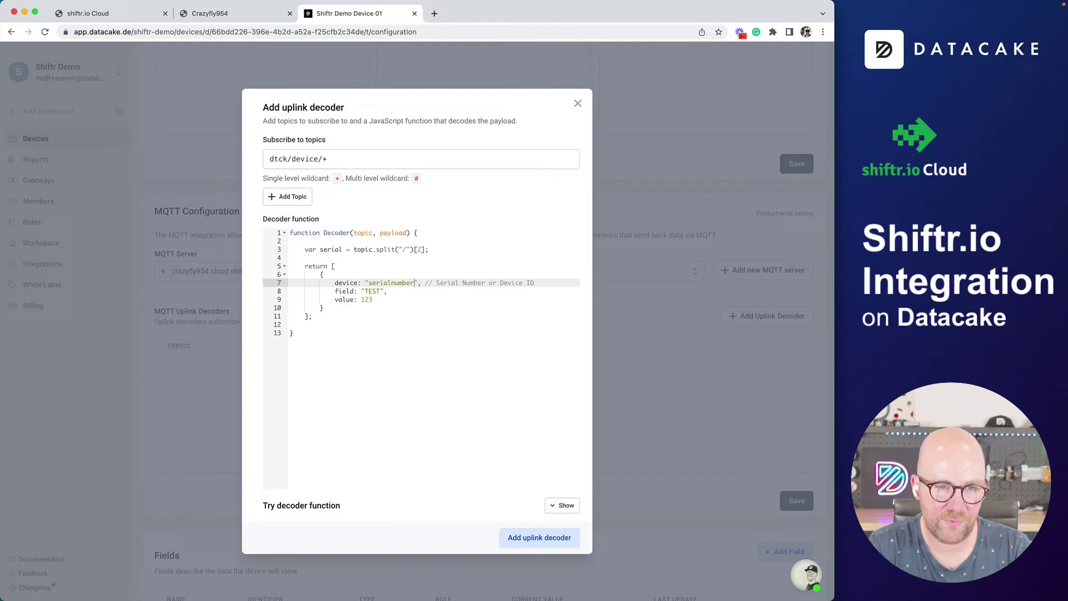
{"action": "key", "text": "shift+End"}
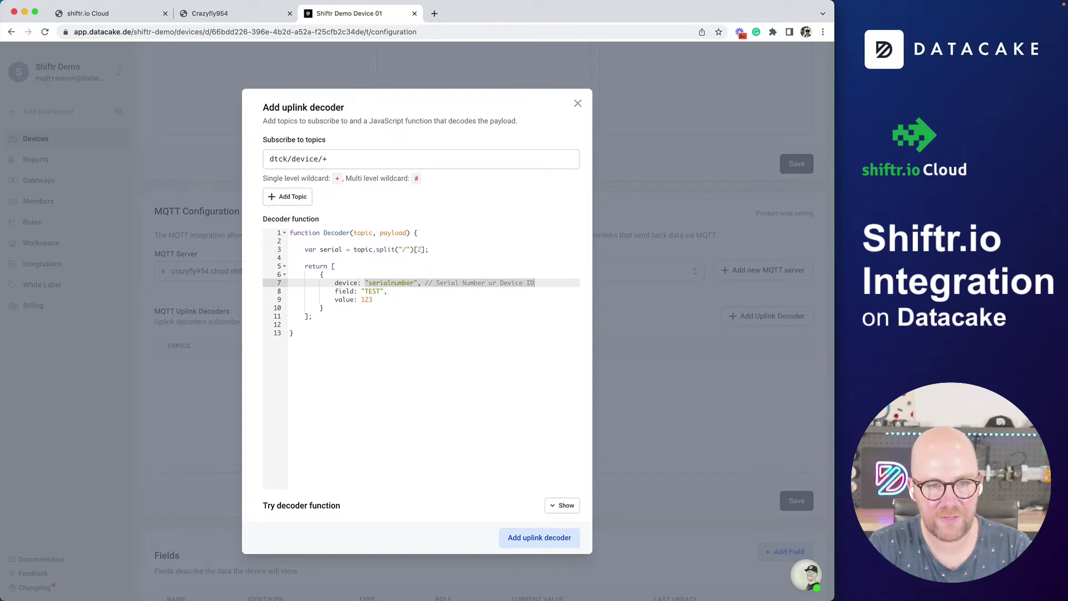
{"action": "type", "text": "serial,"}
- Set the returned field to "TEMPERATURE" with value payload.temperature
{"action": "key", "text": "Down"}
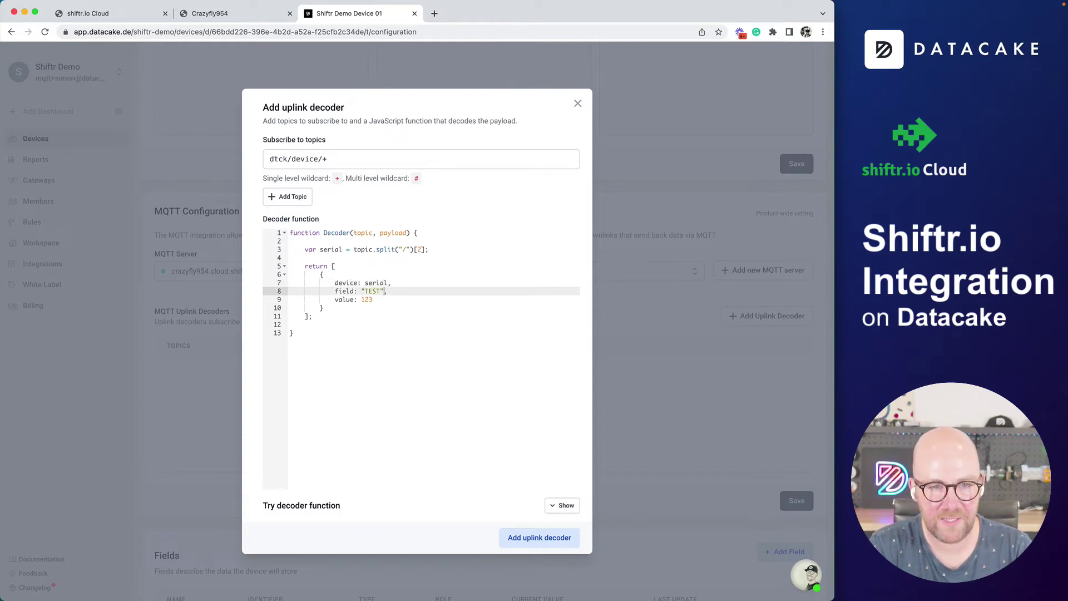
{"action": "key", "text": "Left"}
{"action": "key", "text": "Left"}
{"action": "key", "text": "alt+shift+Left"}
{"action": "type", "text": "TE"}
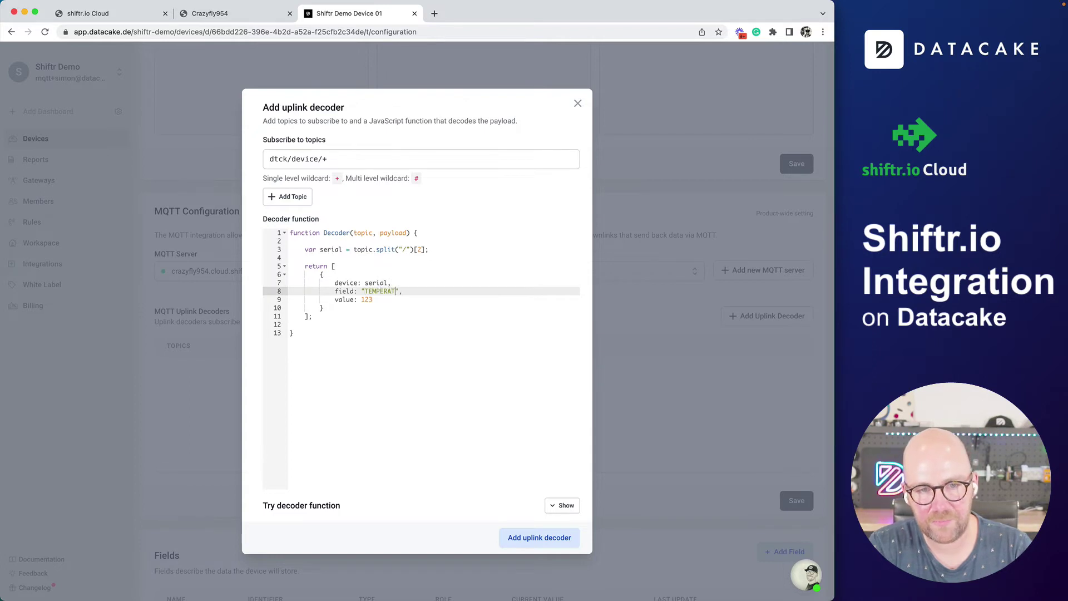
{"action": "key", "text": "Down"}
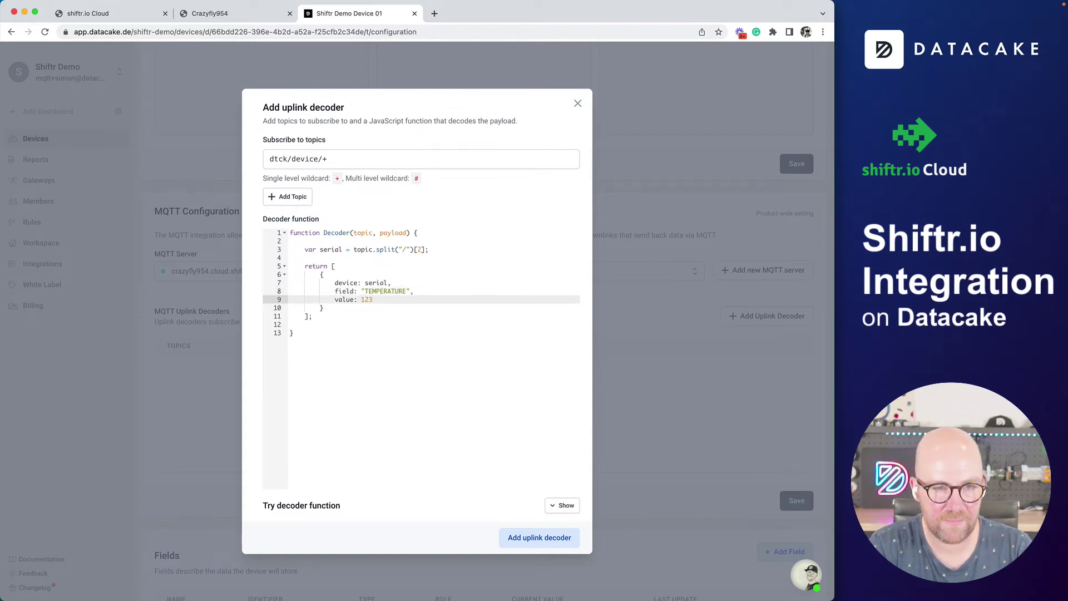
{"action": "key", "text": "alt+shift+Left"}
{"action": "type", "text": "payload."}
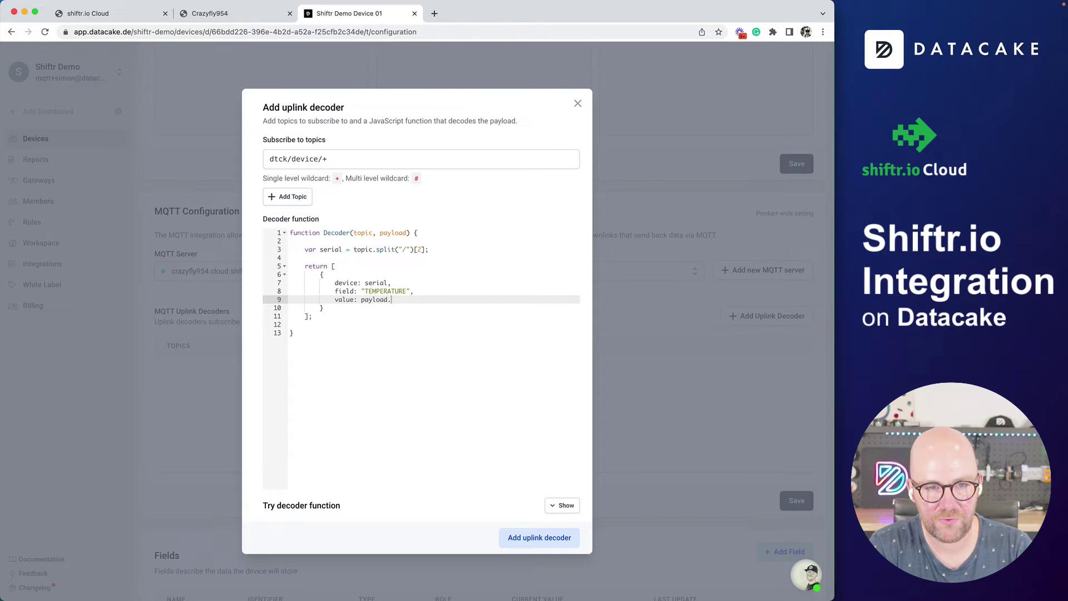
{"action": "left_click", "coordinate": [239, 14]}
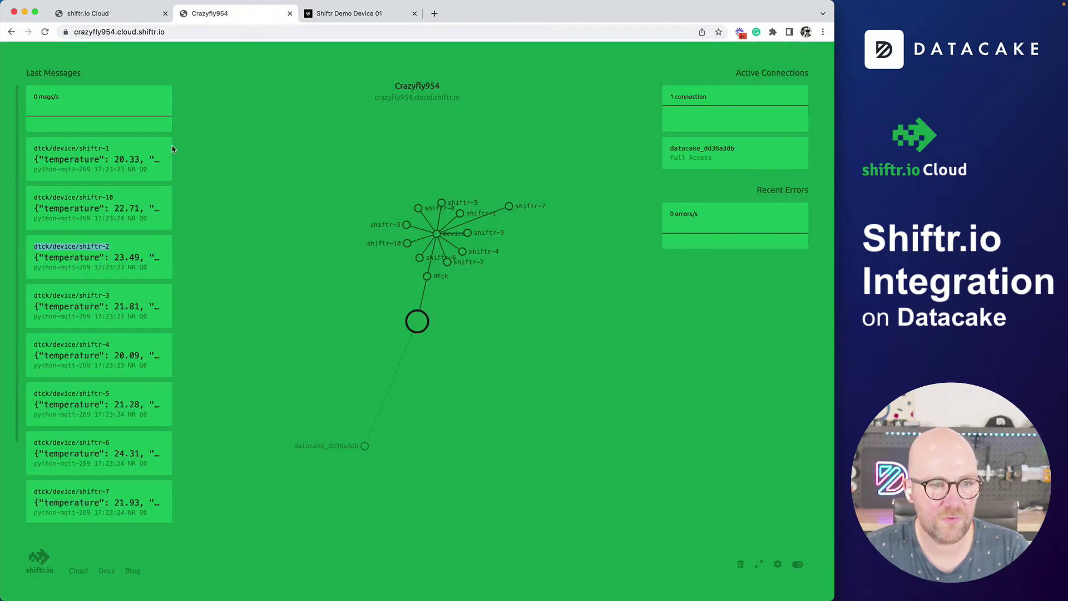
{"action": "left_click", "coordinate": [336, 16]}
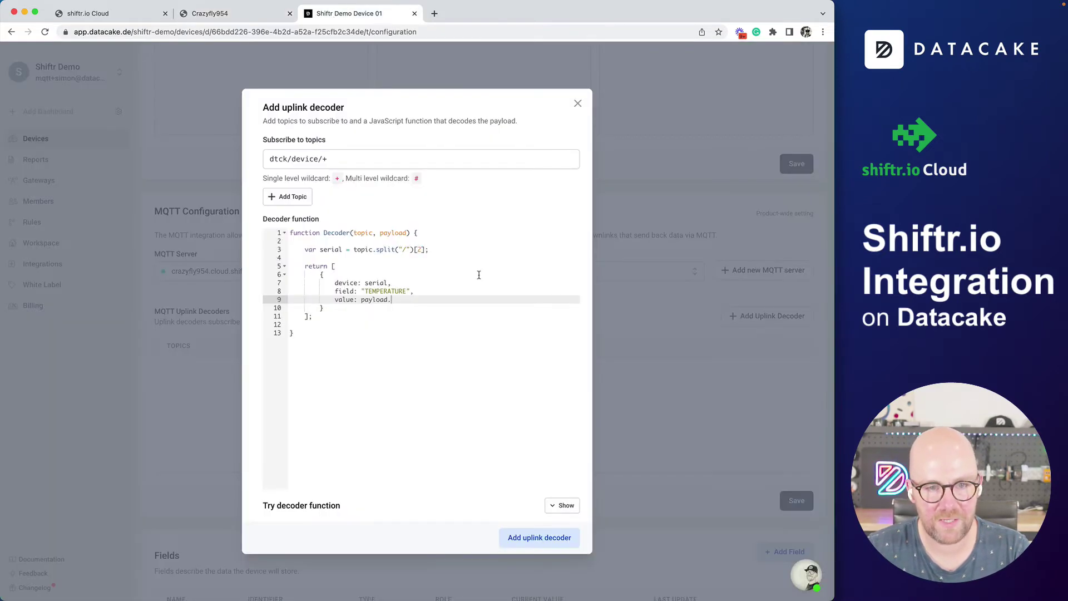
{"action": "type", "text": "temperature"}
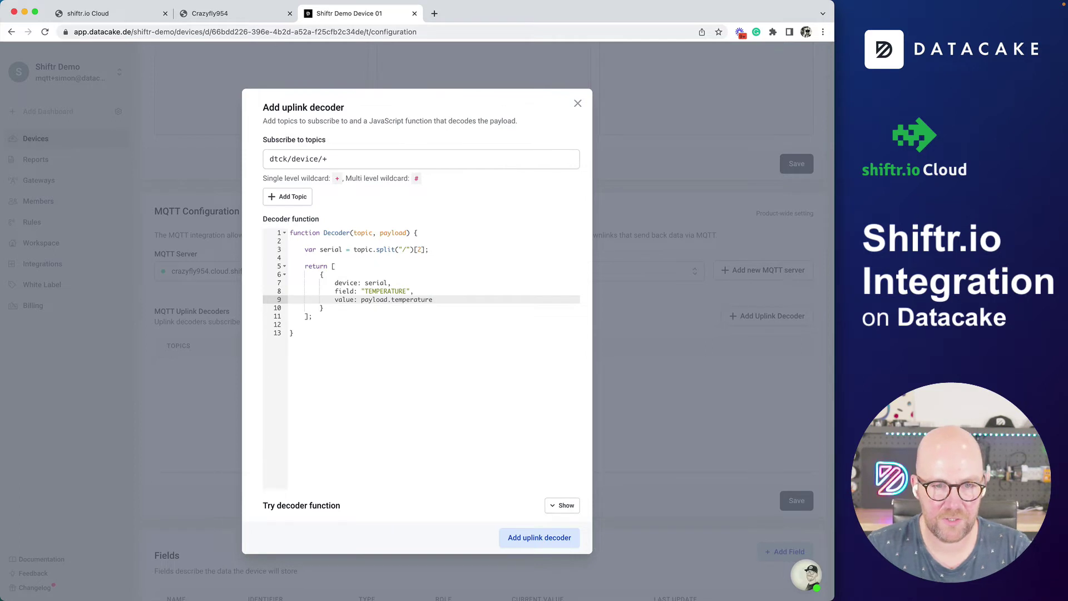
{"action": "left_click", "coordinate": [565, 505]}
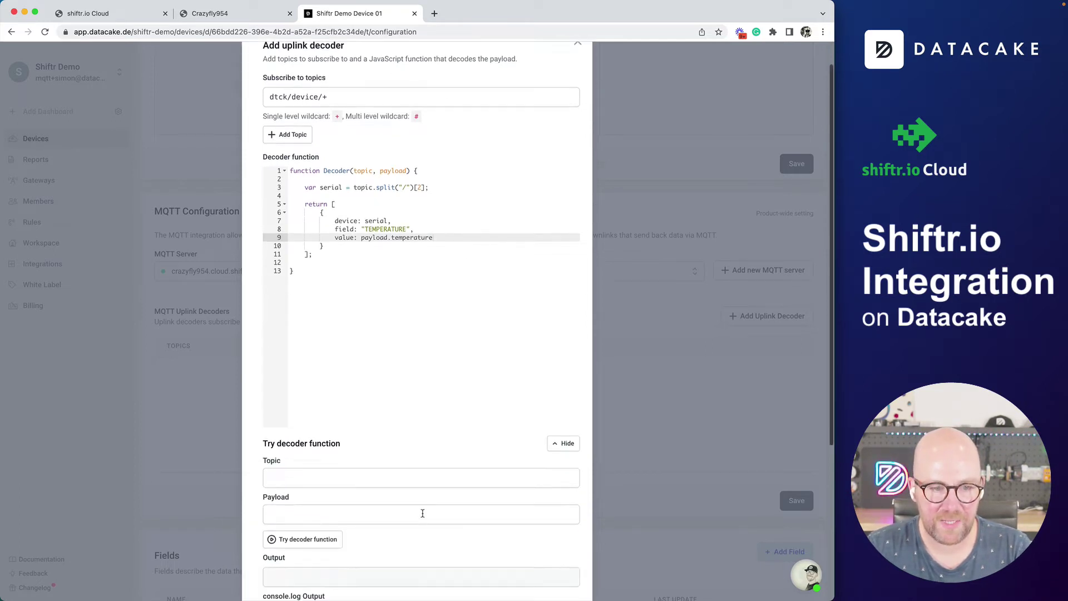
- Test the decoder with topic dtck/device/shiftr-1 and its sample payload copied from shiftr.io
{"action": "left_click", "coordinate": [228, 14]}
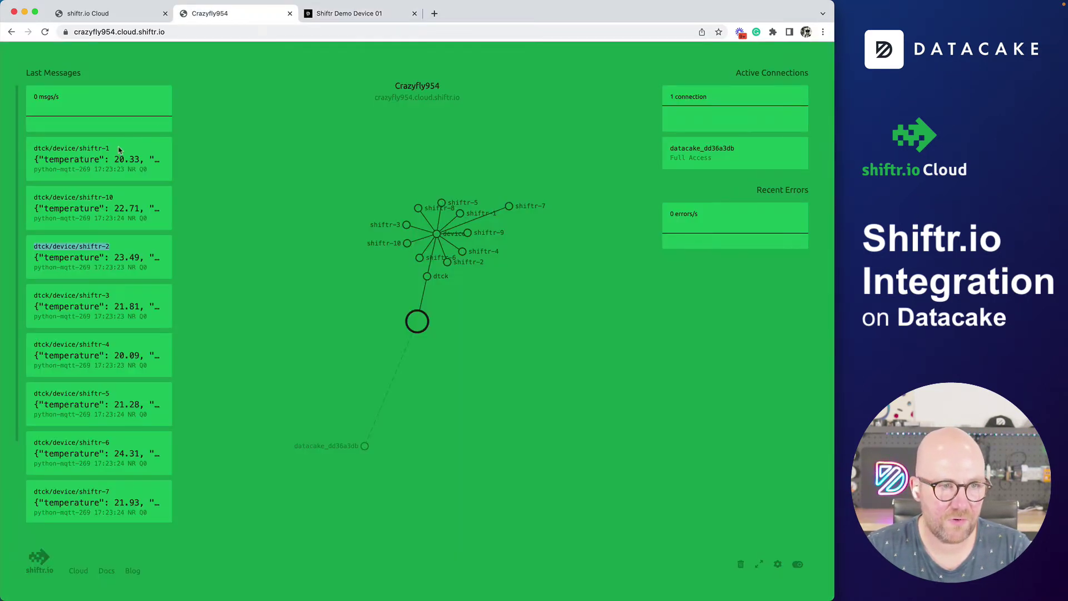
{"action": "triple_click", "coordinate": [73, 149]}
{"action": "key", "text": "cmd+c"}
{"action": "left_click", "coordinate": [337, 14]}
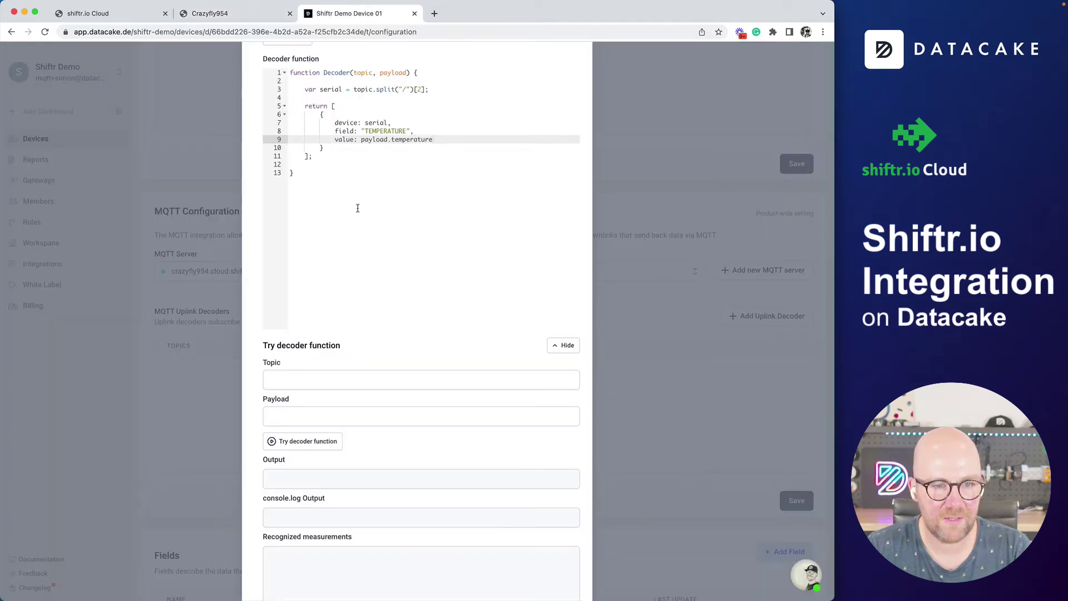
{"action": "left_click", "coordinate": [334, 380]}
{"action": "key", "text": "cmd+v"}
{"action": "left_click", "coordinate": [214, 13]}
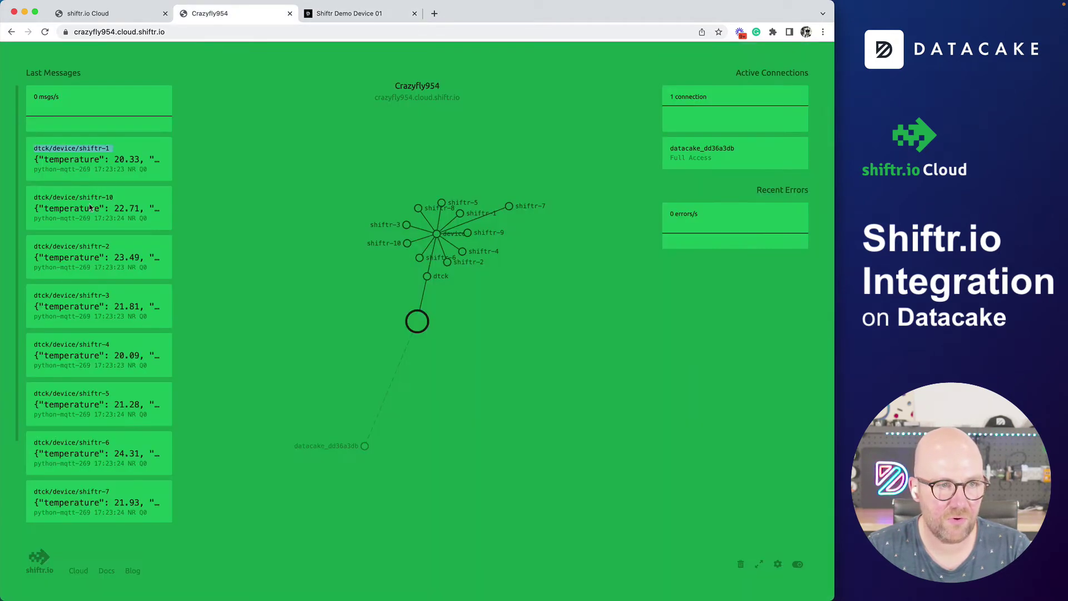
{"action": "triple_click", "coordinate": [82, 161]}
{"action": "key", "text": "super+c"}
{"action": "left_click", "coordinate": [356, 13]}
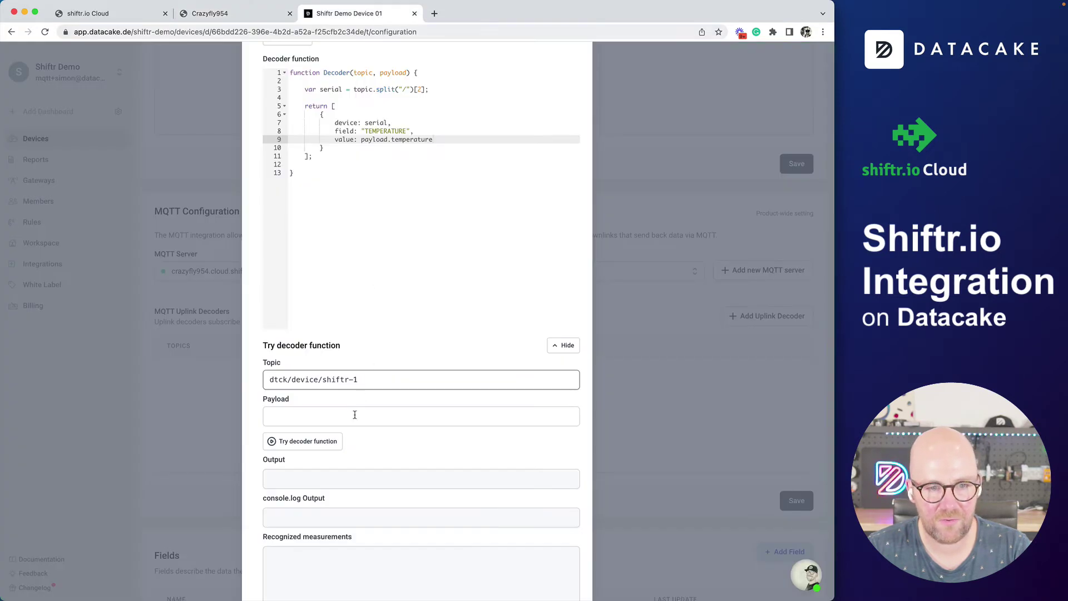
{"action": "left_click", "coordinate": [354, 417]}
{"action": "key", "text": "super+v"}
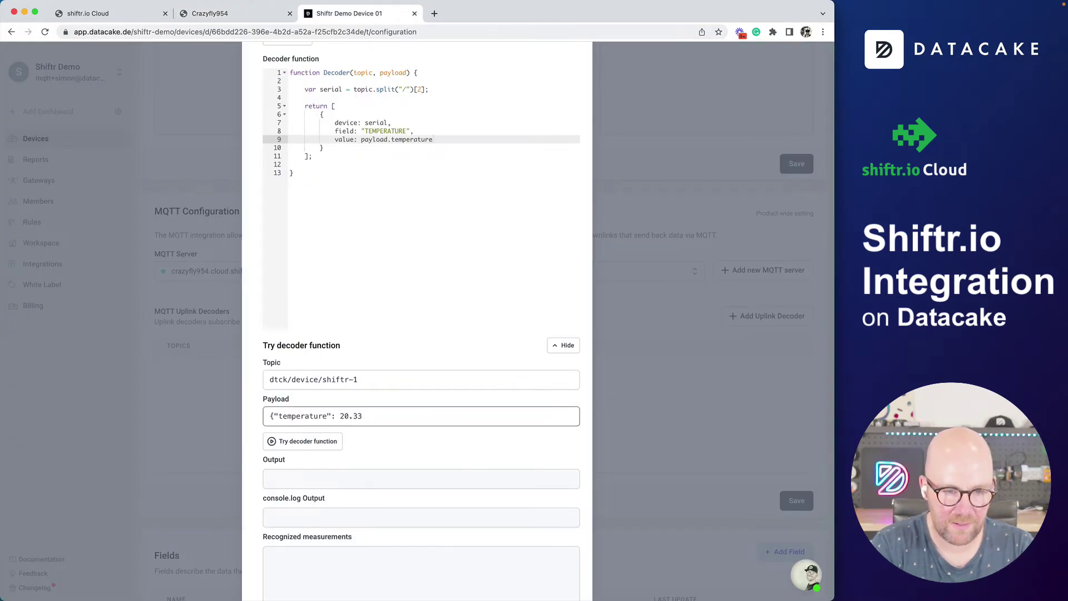
{"action": "left_click", "coordinate": [309, 441]}
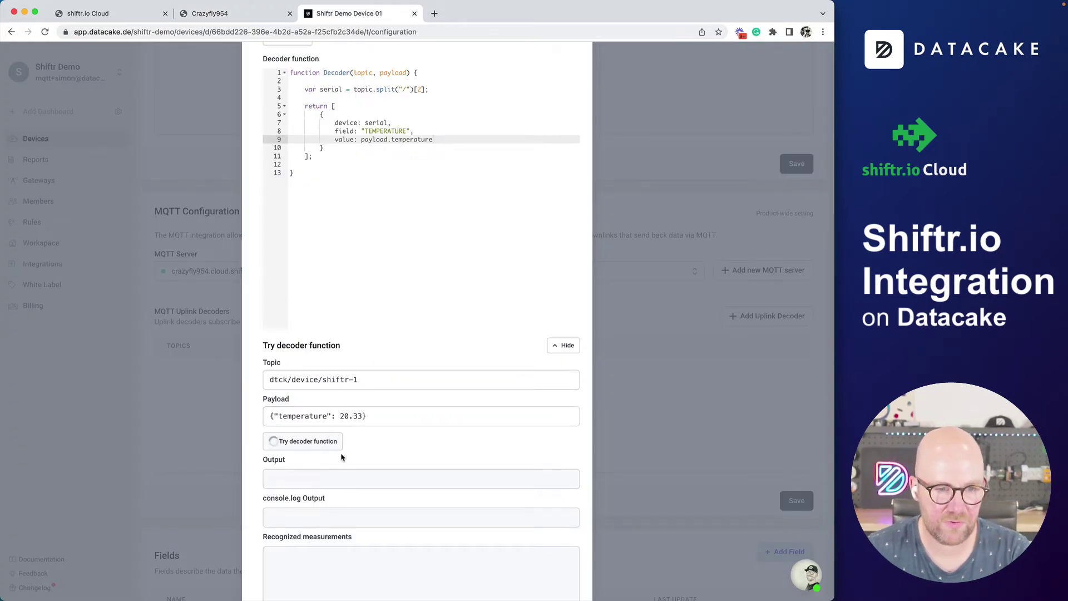
- Add payload = JSON.parse(payload) to the decoder and rerun the test, getting TEMPERATURE 20.33
{"action": "scroll", "coordinate": [368, 459], "scroll_direction": "down", "scroll_amount": 2}
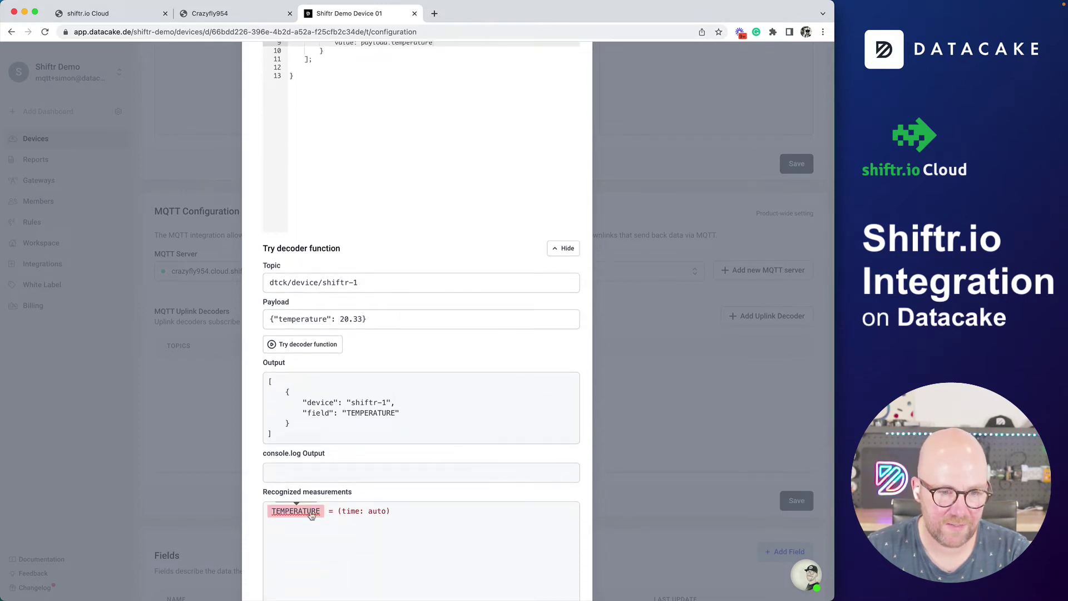
{"action": "scroll", "coordinate": [310, 513], "scroll_direction": "down", "scroll_amount": 2}
{"action": "scroll", "coordinate": [311, 517], "scroll_direction": "up", "scroll_amount": 4}
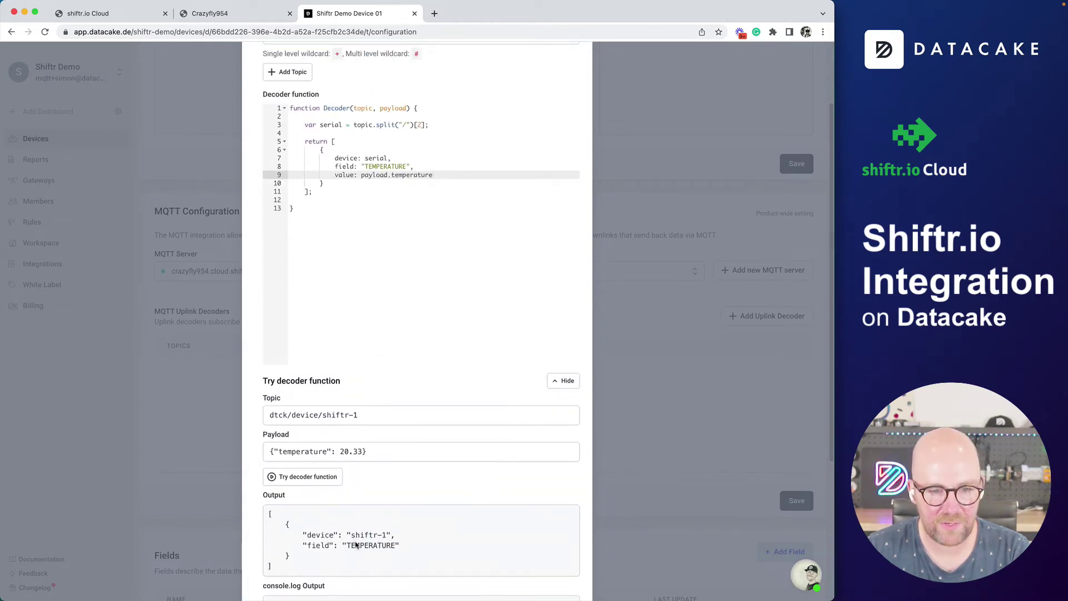
{"action": "left_click", "coordinate": [451, 127]}
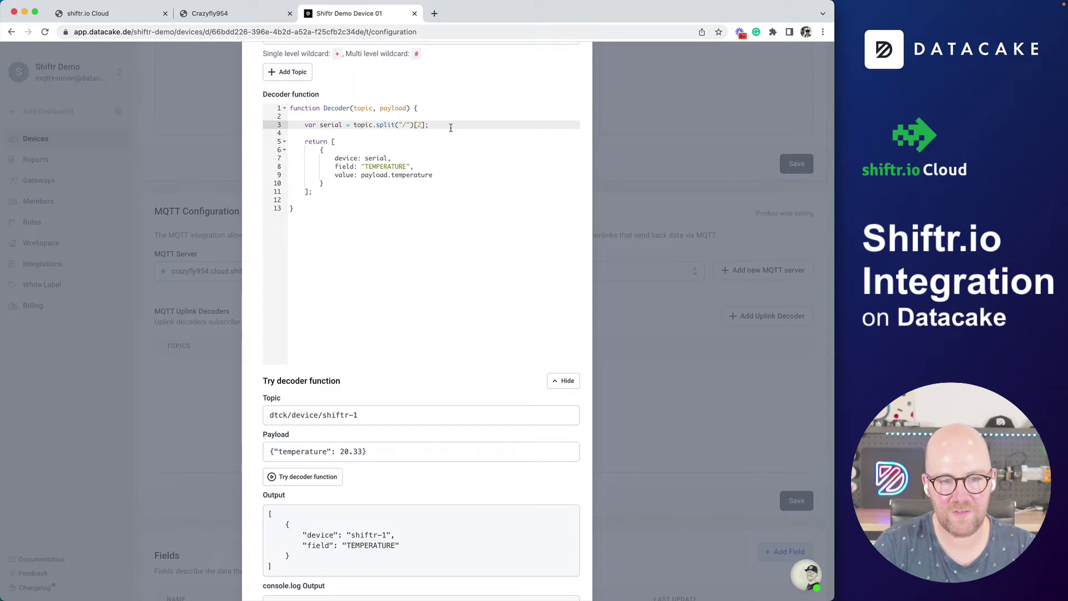
{"action": "key", "text": "Return"}
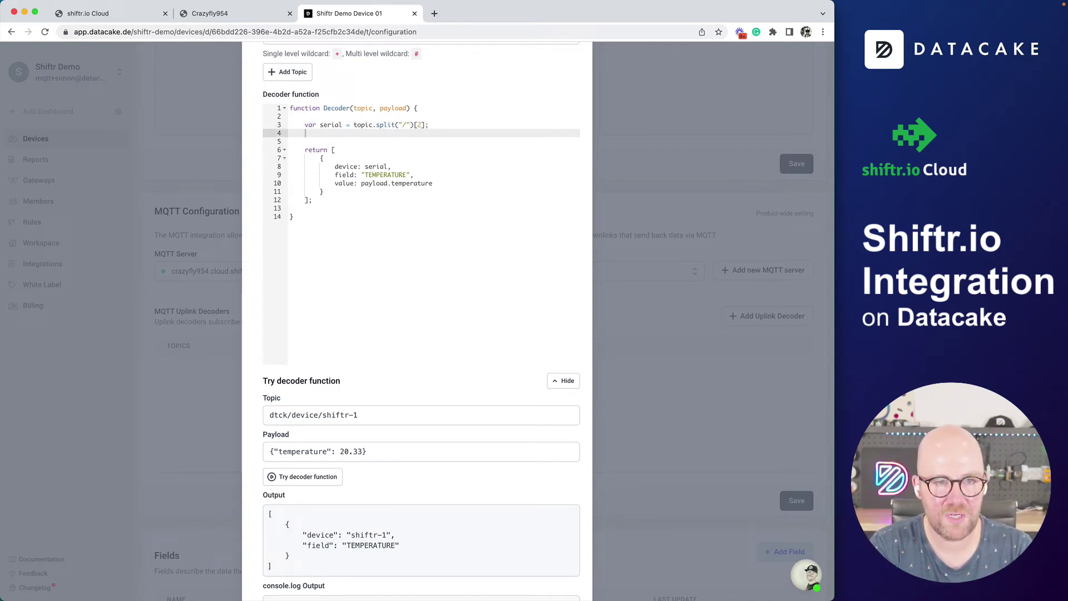
{"action": "type", "text": "paly"}
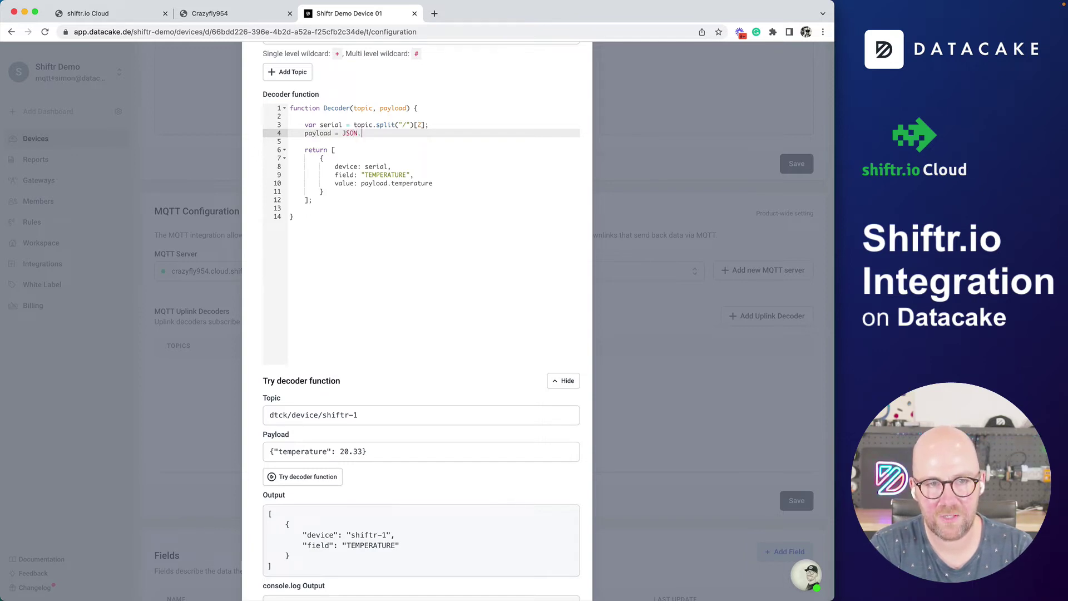
{"action": "type", "text": "ayload);"}
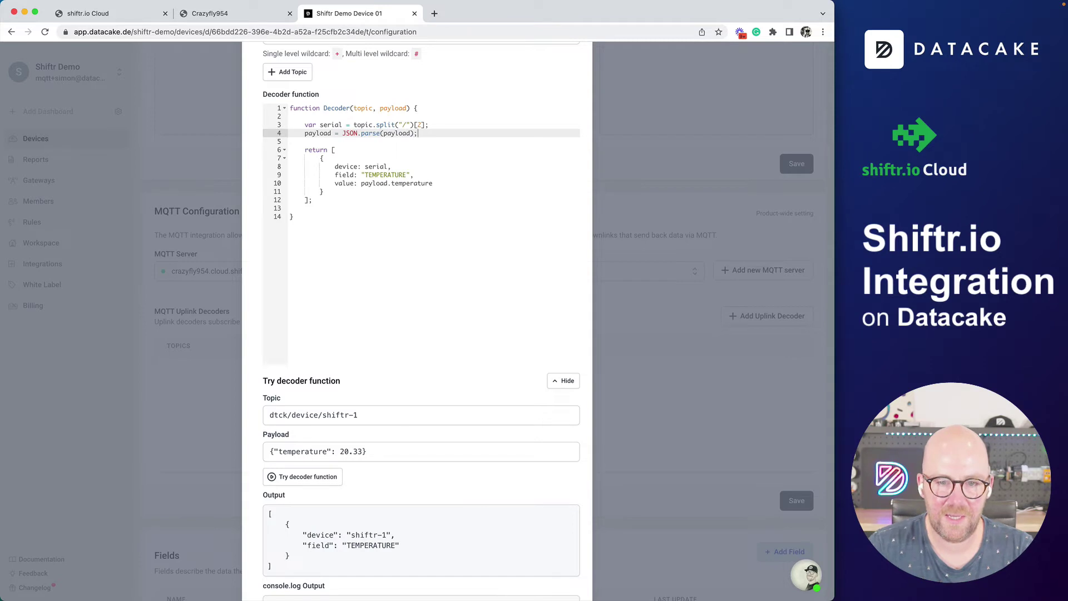
{"action": "scroll", "coordinate": [523, 410], "scroll_direction": "down", "scroll_amount": 3}
{"action": "left_click", "coordinate": [341, 361]}
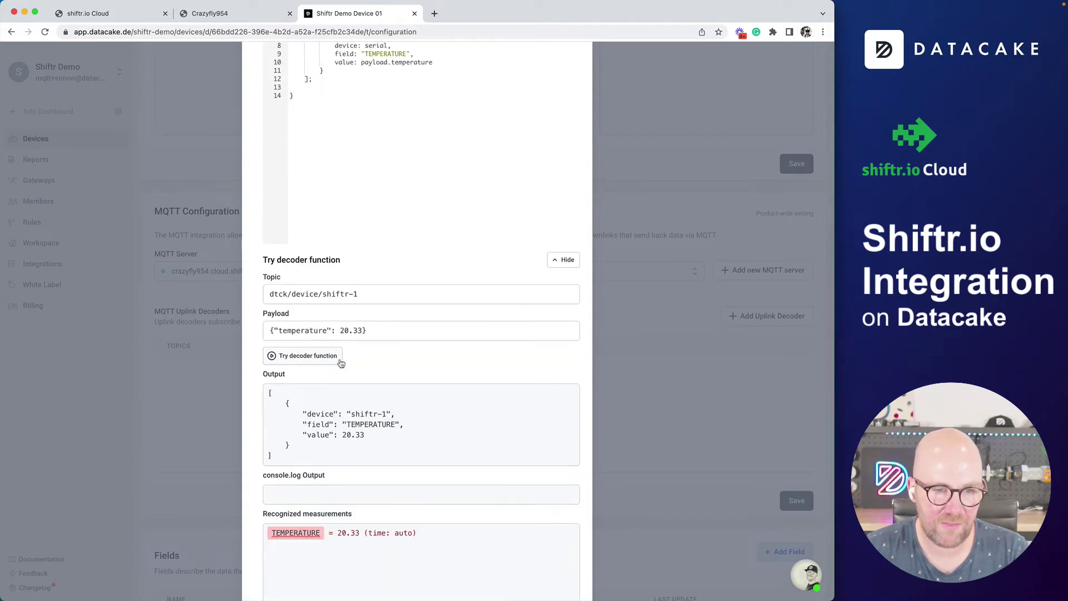
{"action": "scroll", "coordinate": [389, 389], "scroll_direction": "down", "scroll_amount": 2}
{"action": "mouse_move", "coordinate": [365, 372]}
{"action": "left_mouse_down"}
{"action": "mouse_move", "coordinate": [334, 373]}
{"action": "mouse_move", "coordinate": [346, 371]}
{"action": "left_mouse_up"}
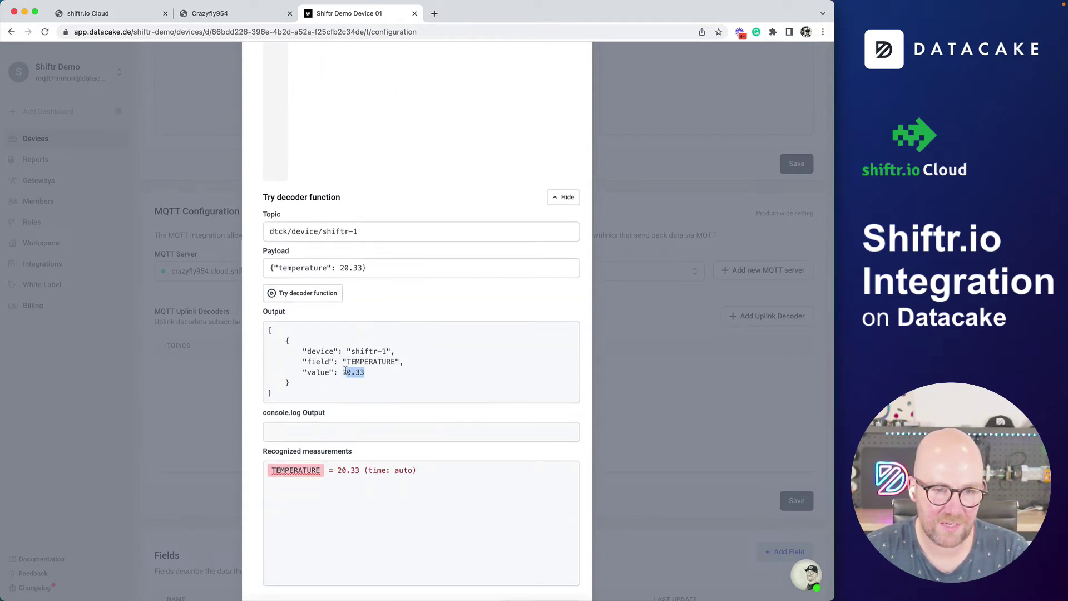
- Create the Float field Temperature (TEMPERATURE) from the measurement with the Primary role
{"action": "left_click", "coordinate": [296, 471]}
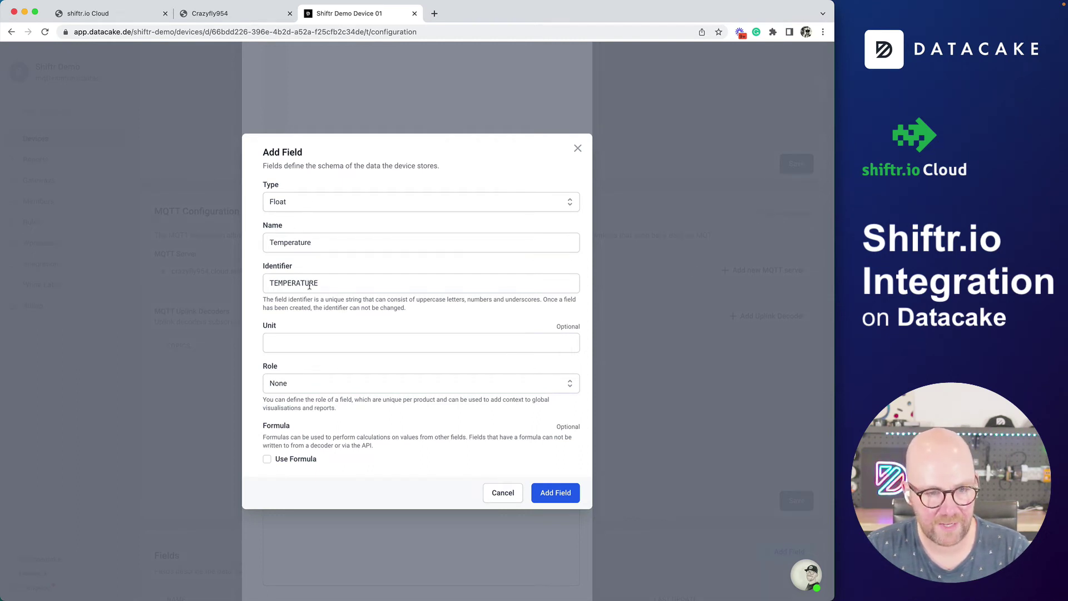
{"action": "left_click", "coordinate": [309, 383]}
{"action": "left_click", "coordinate": [316, 421]}
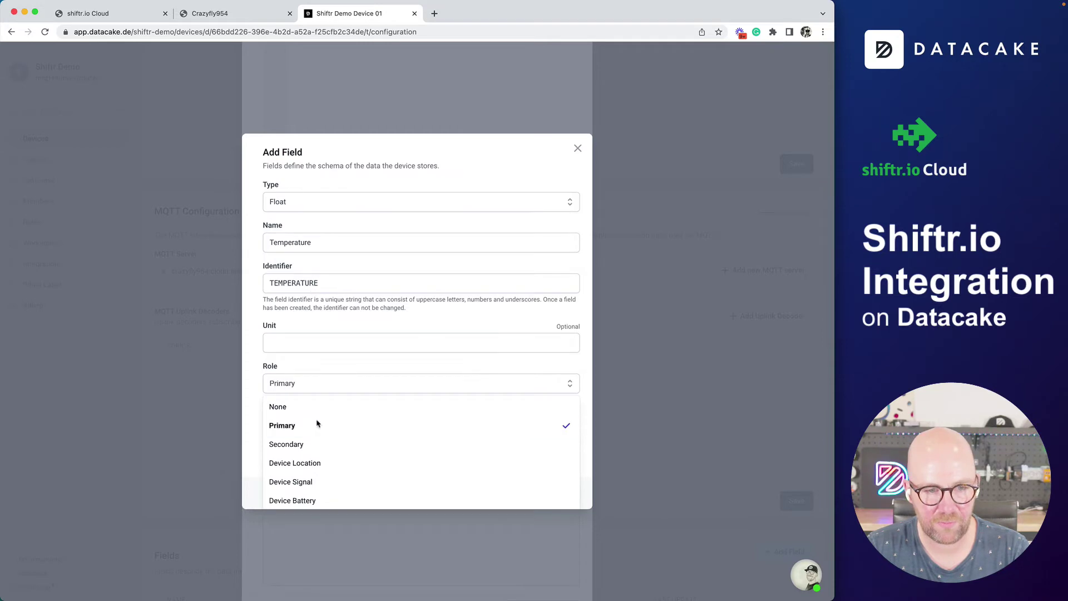
{"action": "left_click", "coordinate": [545, 493]}
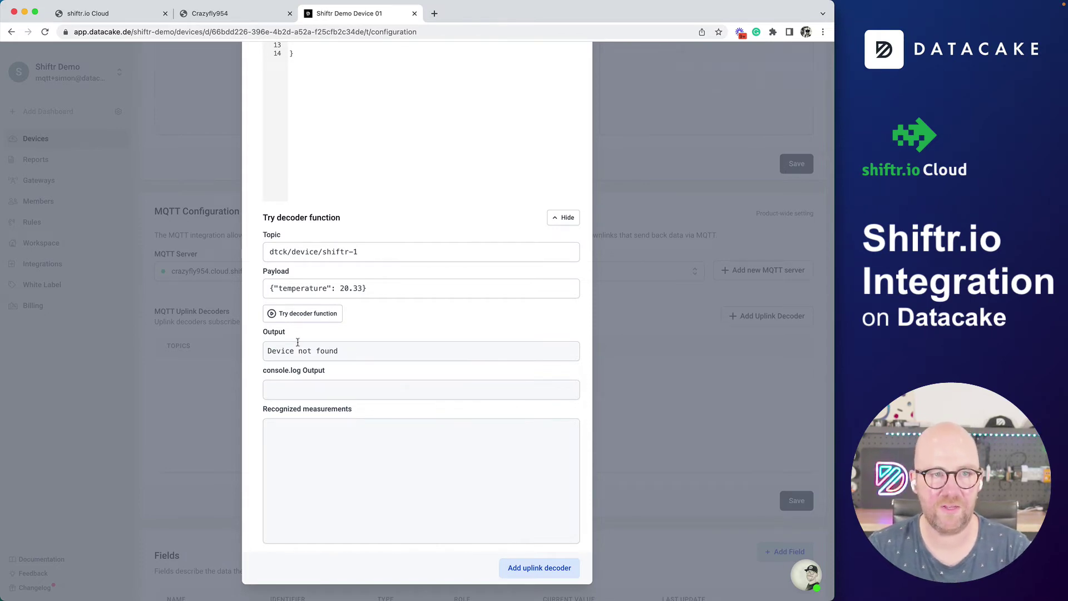
- Paste two copies of the returned measurement object into the decoder
{"action": "left_click", "coordinate": [229, 17]}
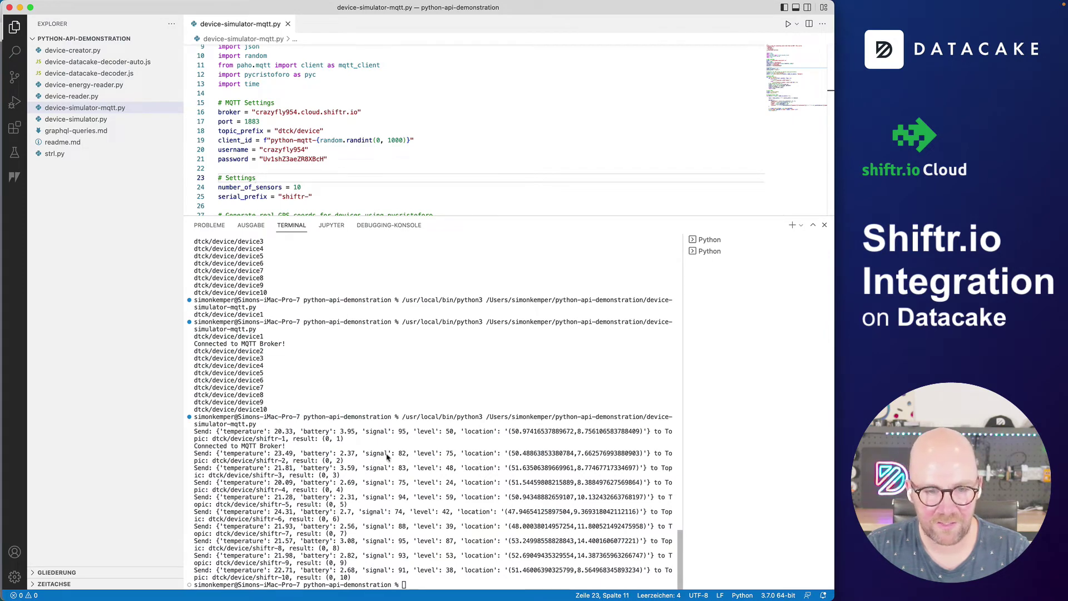
{"action": "key", "text": "super+Tab"}
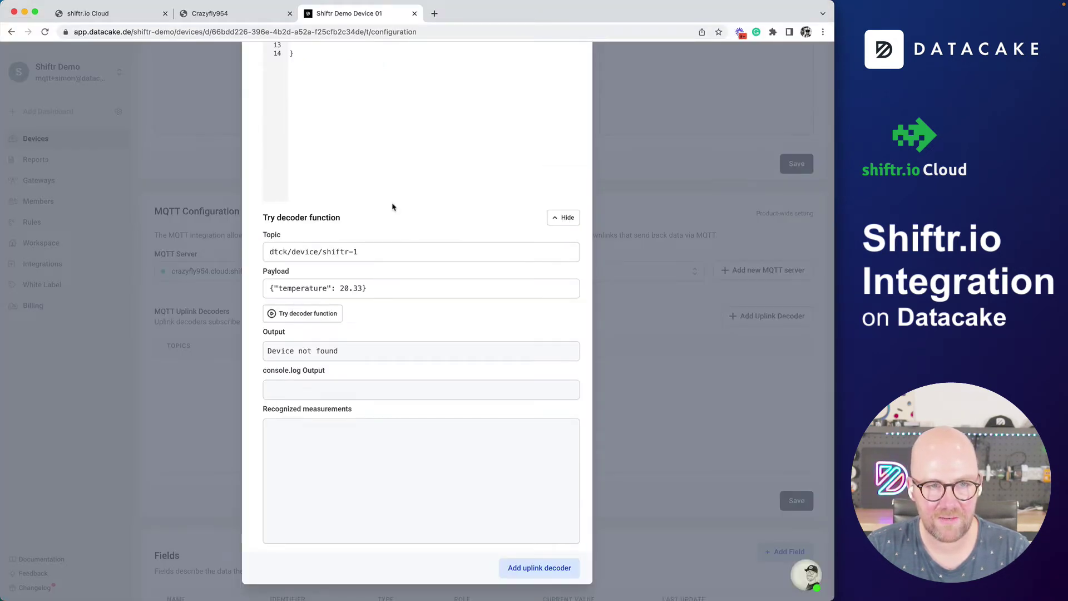
{"action": "scroll", "coordinate": [393, 207], "scroll_direction": "up", "scroll_amount": 3}
{"action": "left_click_drag", "start_coordinate": [328, 149], "coordinate": [276, 118]}
{"action": "key", "text": "super+c"}
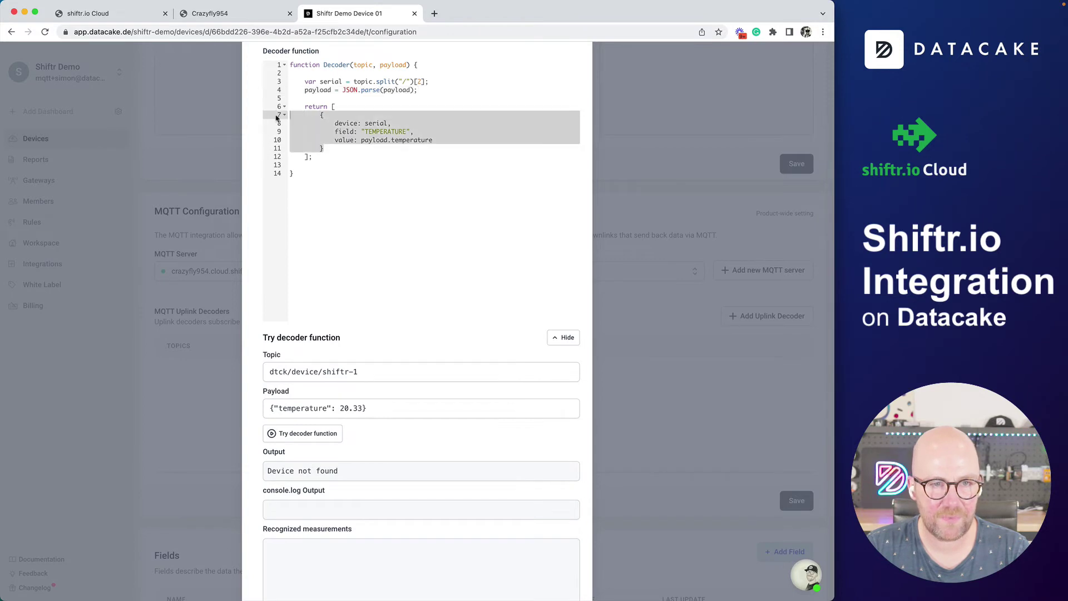
{"action": "left_click", "coordinate": [356, 148]}
{"action": "key", "text": "Return"}
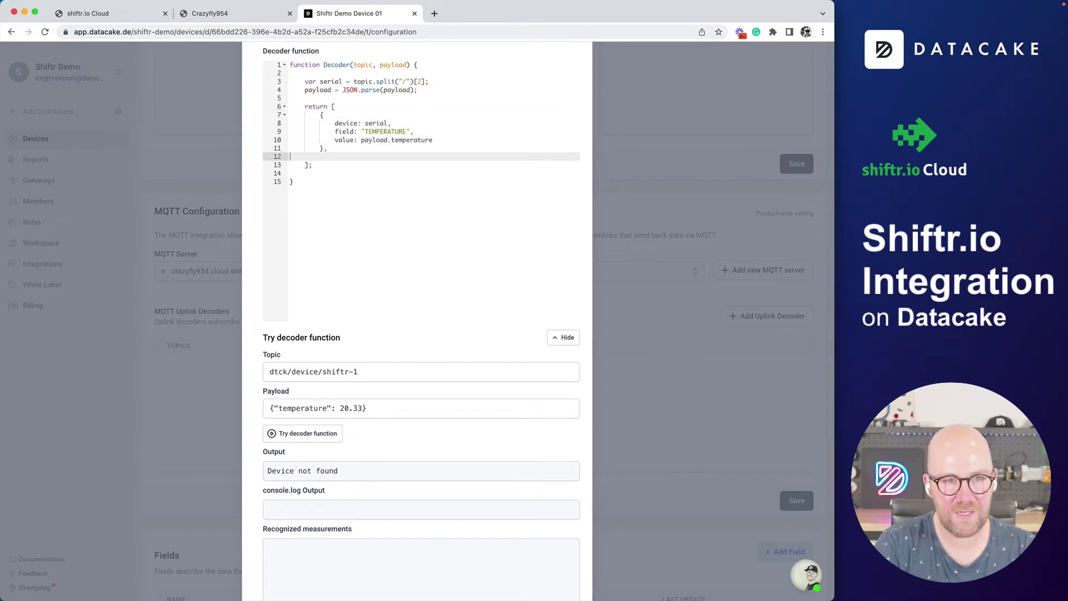
{"action": "key", "text": "super+v"}
{"action": "key", "text": "Return"}
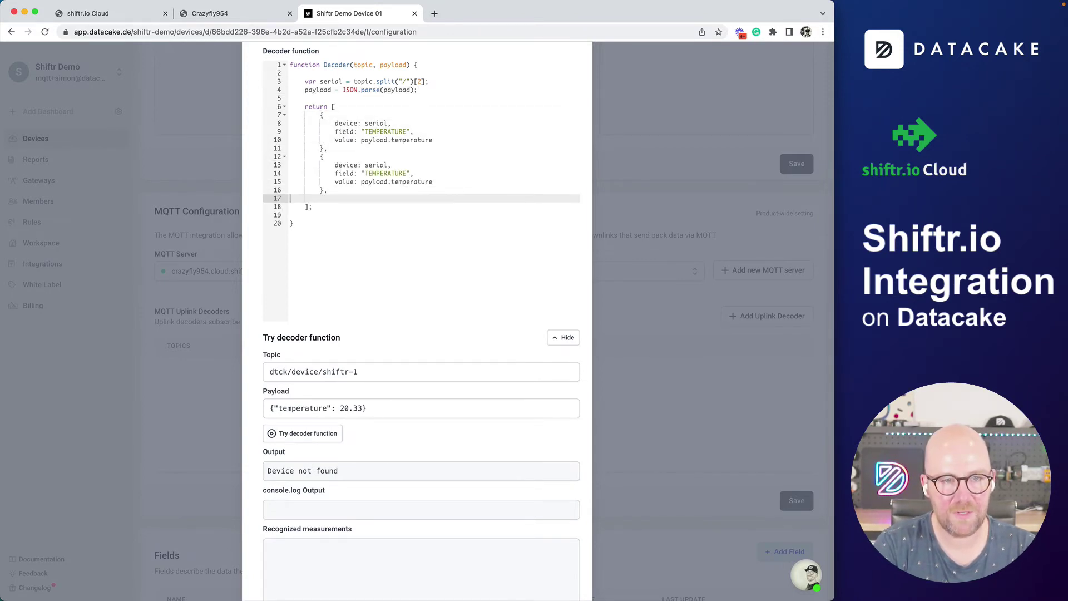
{"action": "key", "text": "super+v"}
- Change the copies to BATTERY/payload.battery and LOCATION/payload.location, then save the uplink decoder
{"action": "double_click", "coordinate": [403, 180]}
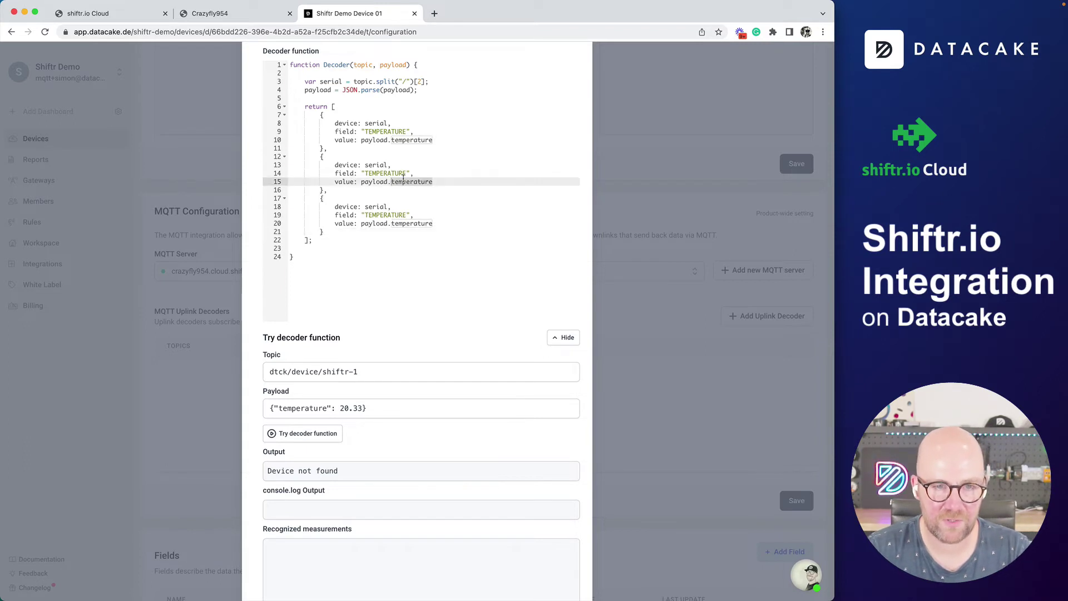
{"action": "type", "text": "batt"}
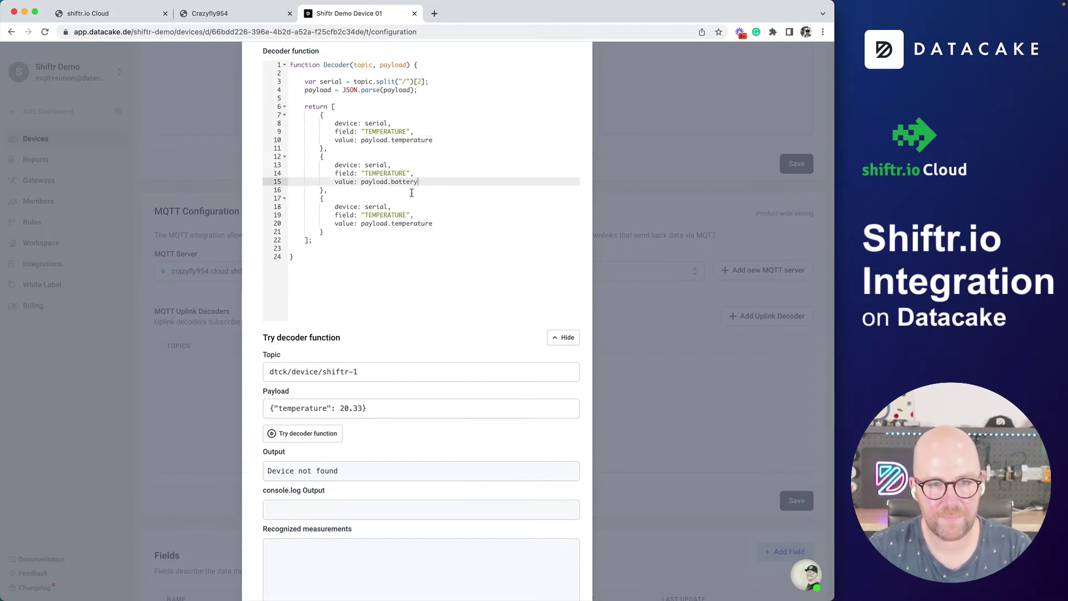
{"action": "double_click", "coordinate": [405, 223]}
{"action": "type", "text": "location"}
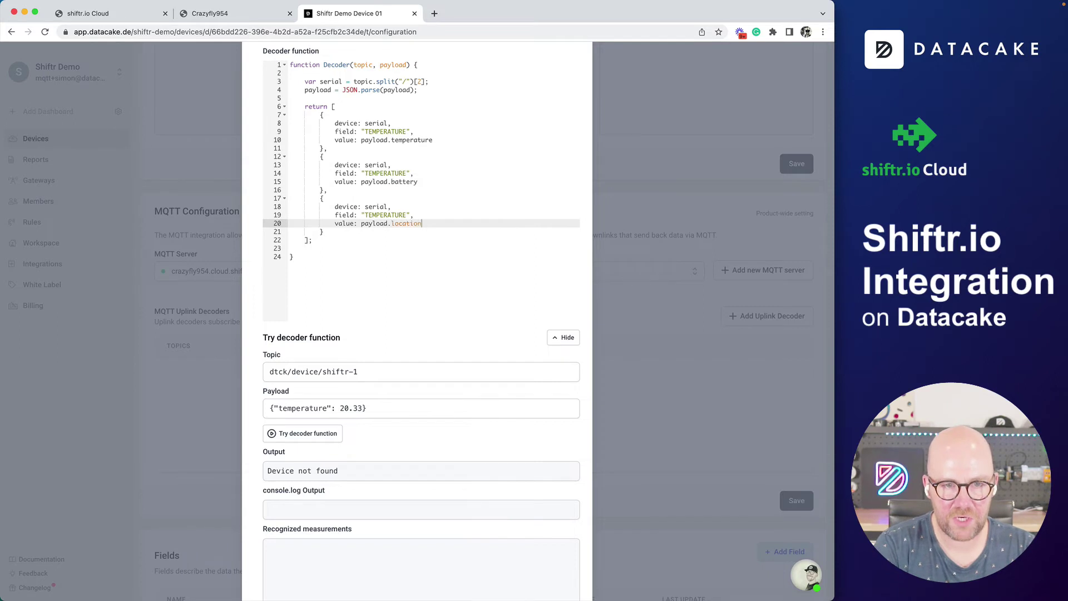
{"action": "double_click", "coordinate": [389, 216]}
{"action": "type", "text": "LOCATION"}
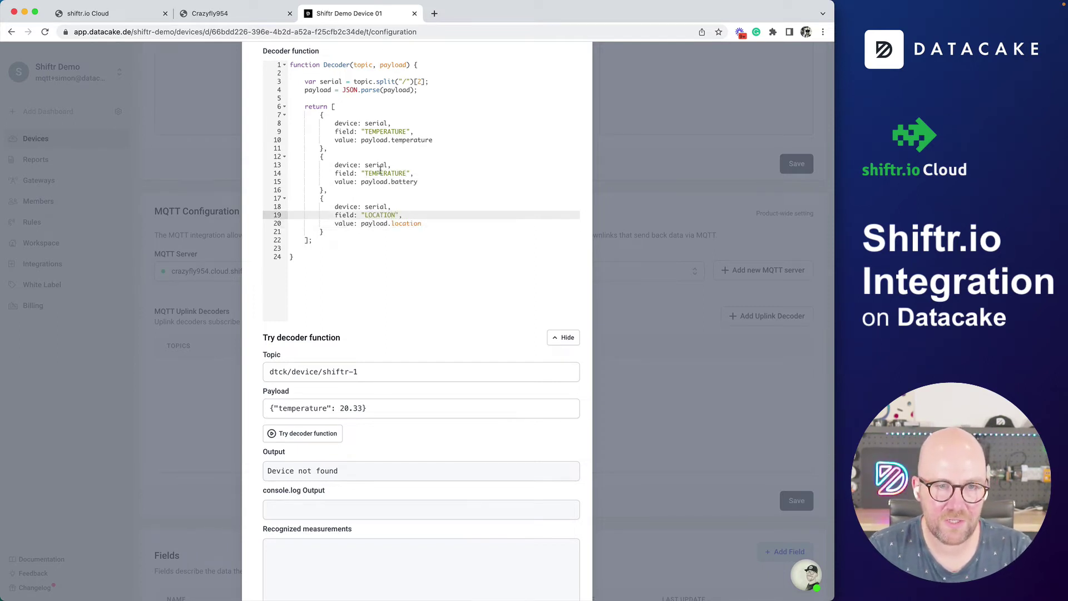
{"action": "double_click", "coordinate": [384, 173]}
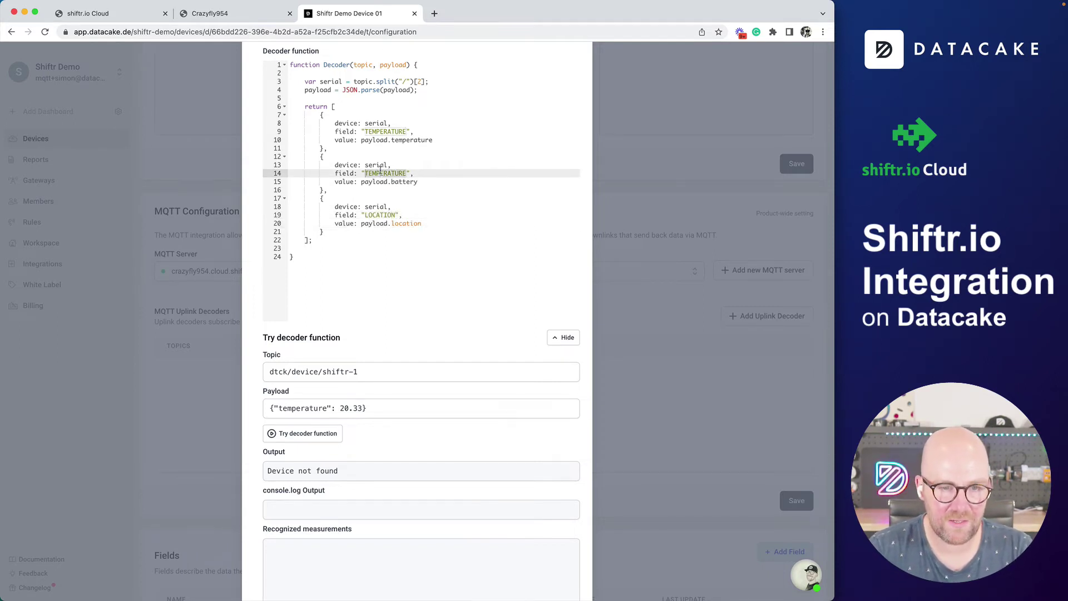
{"action": "type", "text": "BAT"}
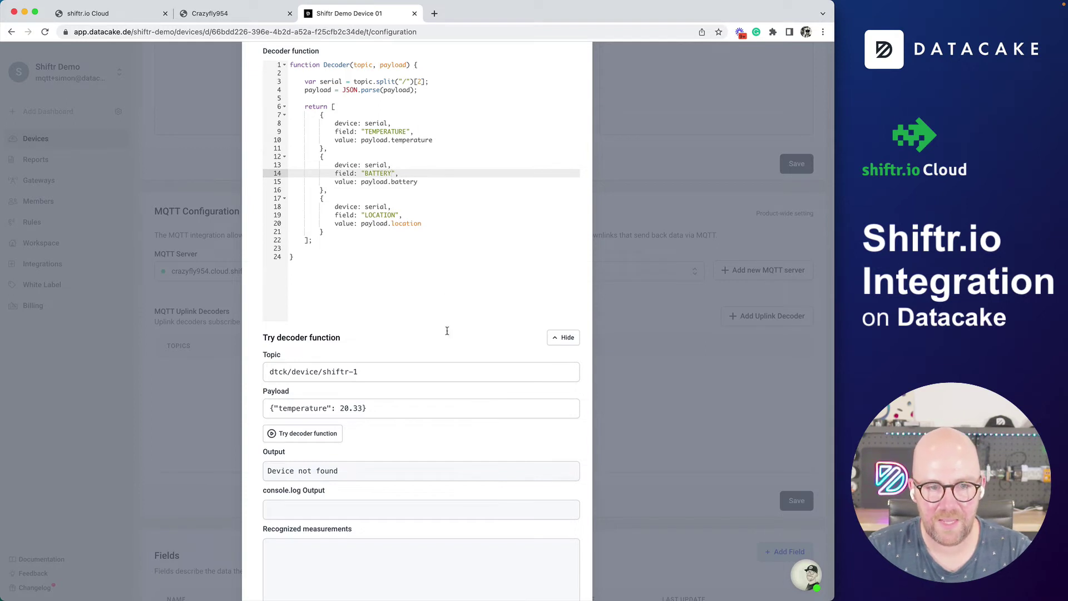
{"action": "scroll", "coordinate": [446, 331], "scroll_direction": "down", "scroll_amount": 3}
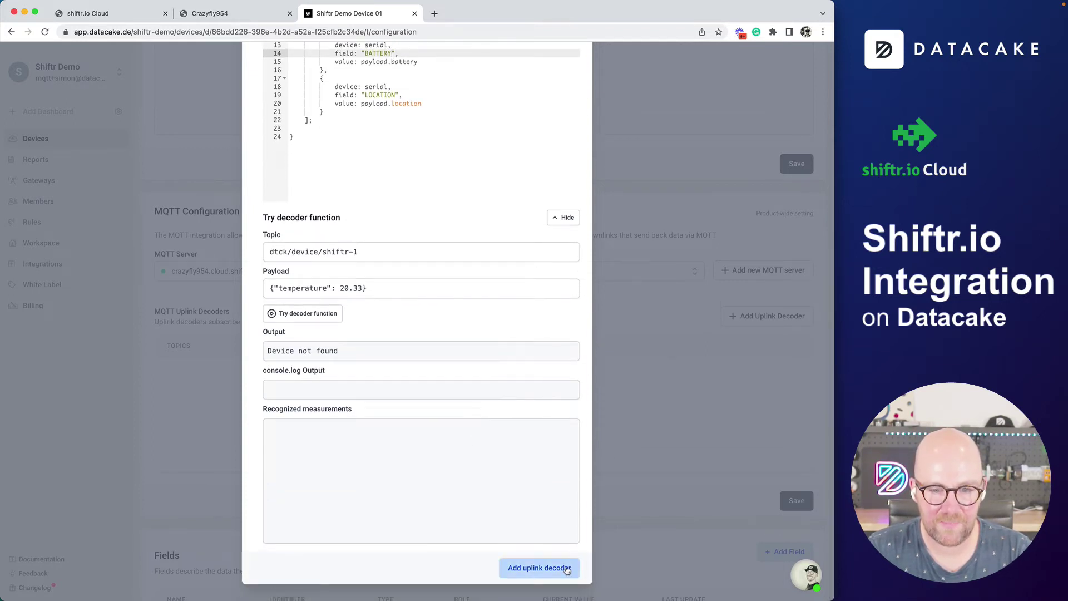
{"action": "scroll", "coordinate": [492, 370], "scroll_direction": "up", "scroll_amount": 3}
{"action": "scroll", "coordinate": [484, 465], "scroll_direction": "down", "scroll_amount": 3}
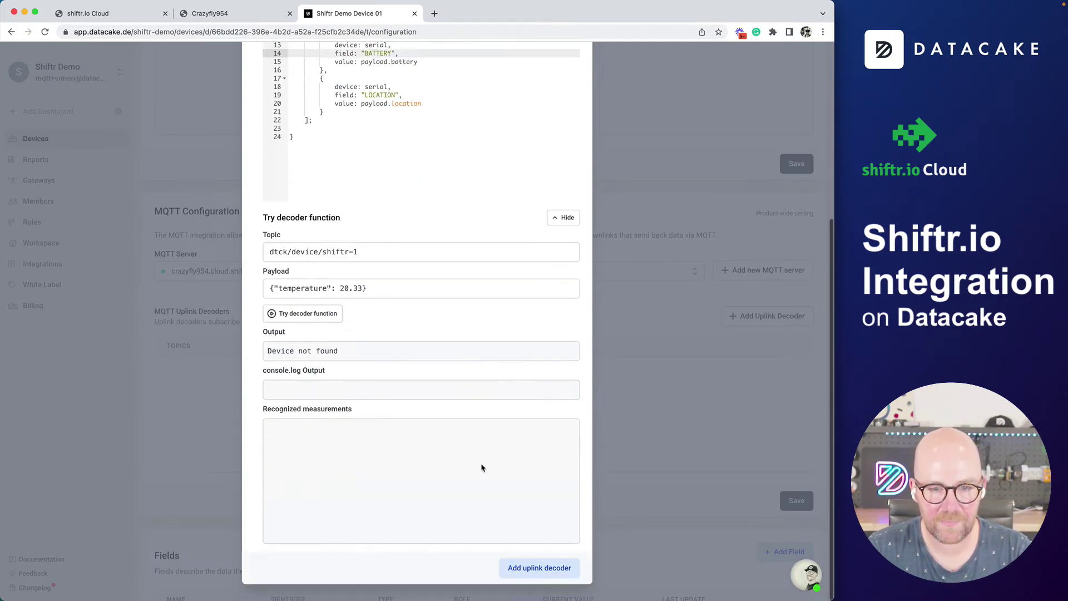
{"action": "left_click", "coordinate": [533, 565]}
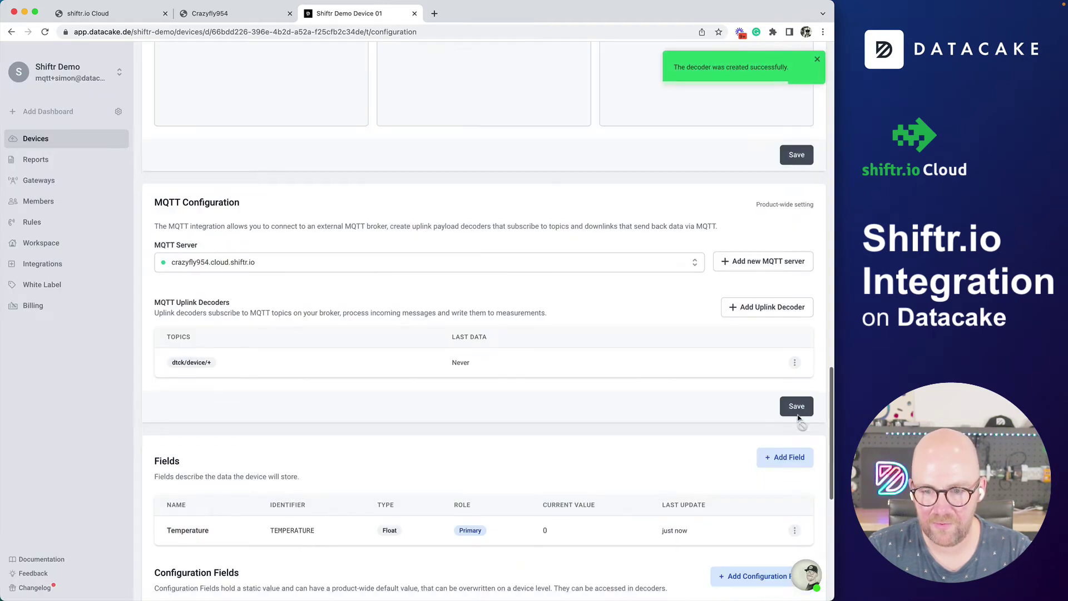
- Change the device's API serial number to shiftr-1 and save it
{"action": "scroll", "coordinate": [423, 454], "scroll_direction": "down", "scroll_amount": 3}
{"action": "scroll", "coordinate": [362, 215], "scroll_direction": "up", "scroll_amount": 2}
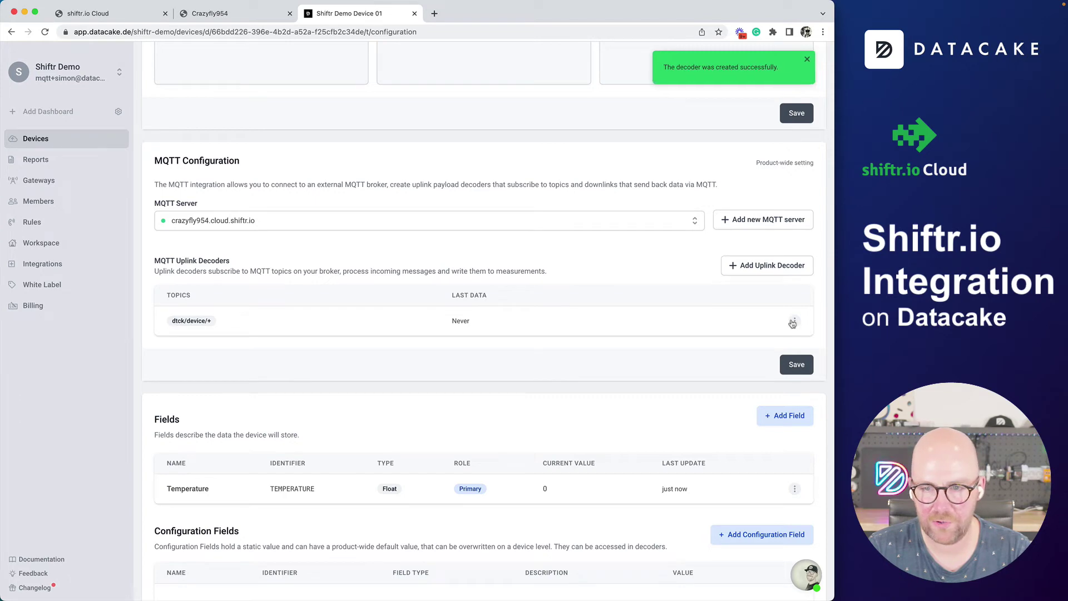
{"action": "scroll", "coordinate": [187, 195], "scroll_direction": "up", "scroll_amount": 15}
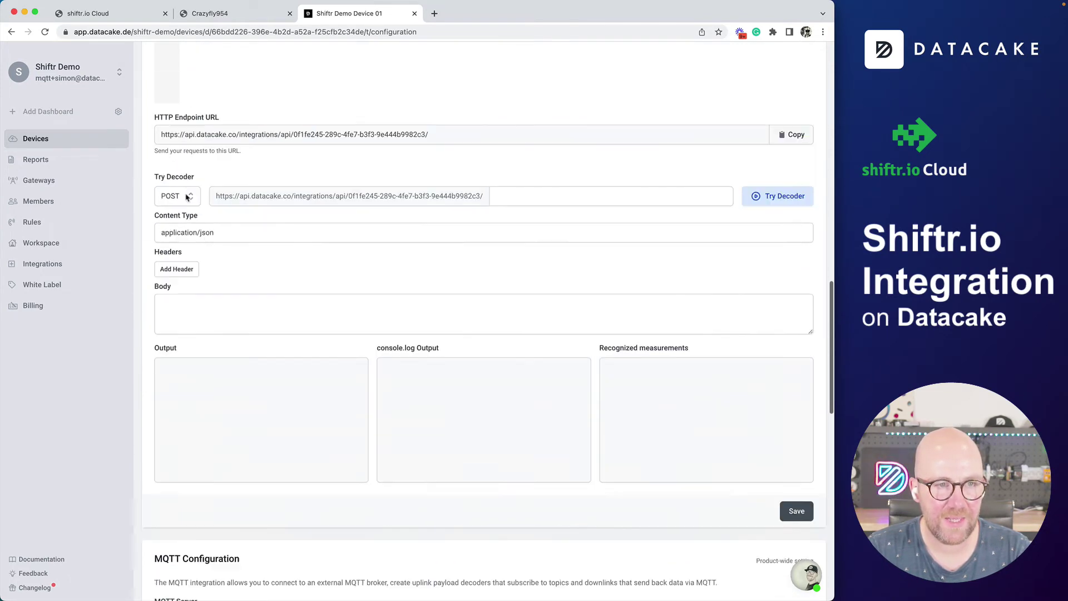
{"action": "scroll", "coordinate": [186, 195], "scroll_direction": "up", "scroll_amount": 2}
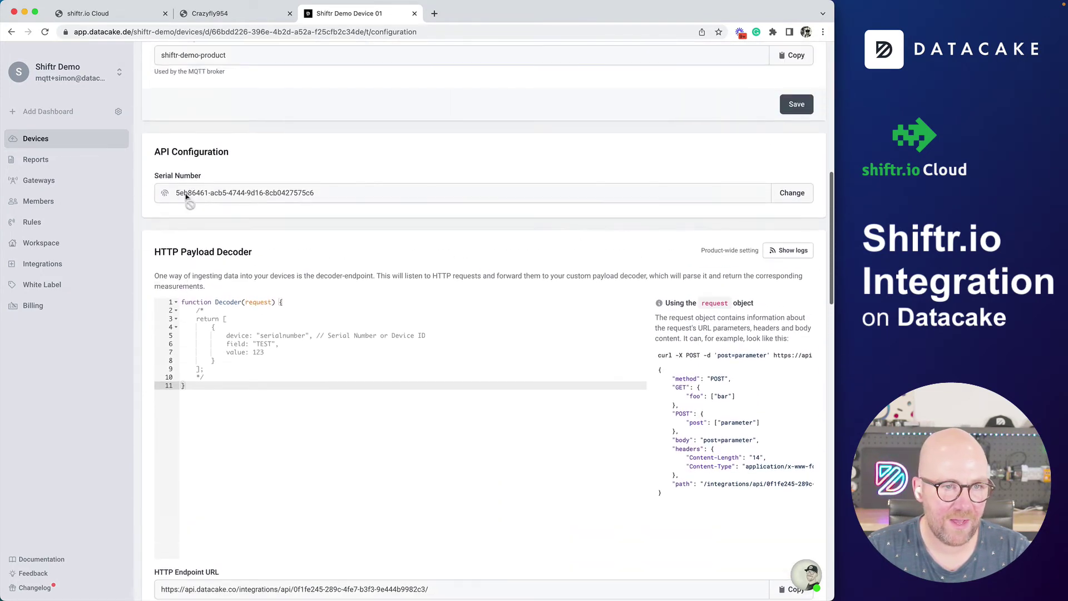
{"action": "left_click", "coordinate": [792, 192]}
{"action": "triple_click", "coordinate": [322, 193]}
{"action": "type", "text": "shiftr-1"}
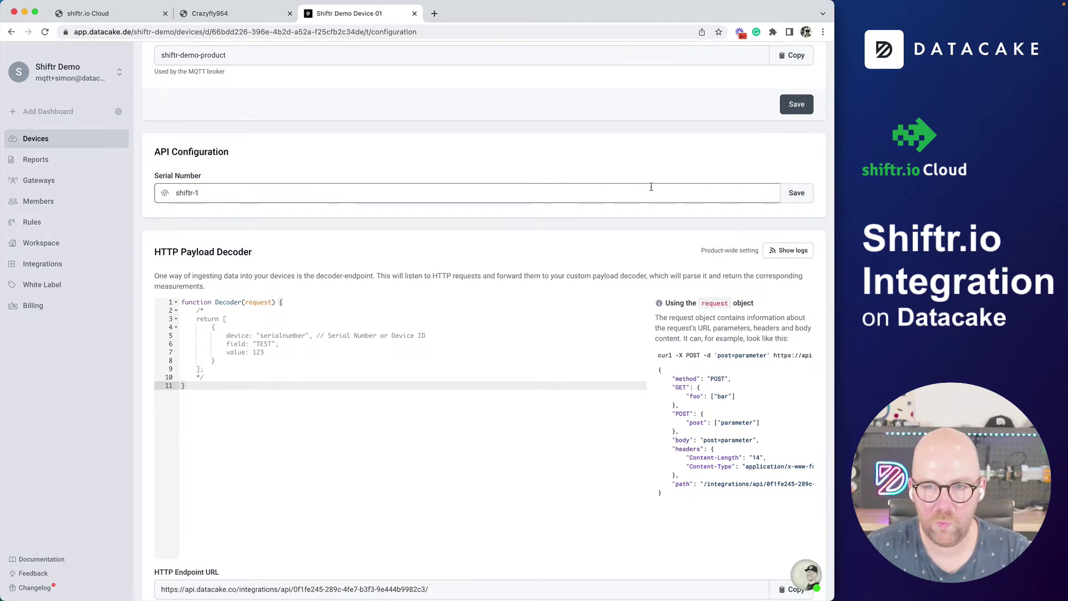
{"action": "left_click", "coordinate": [807, 194]}
{"action": "left_click", "coordinate": [210, 13]}
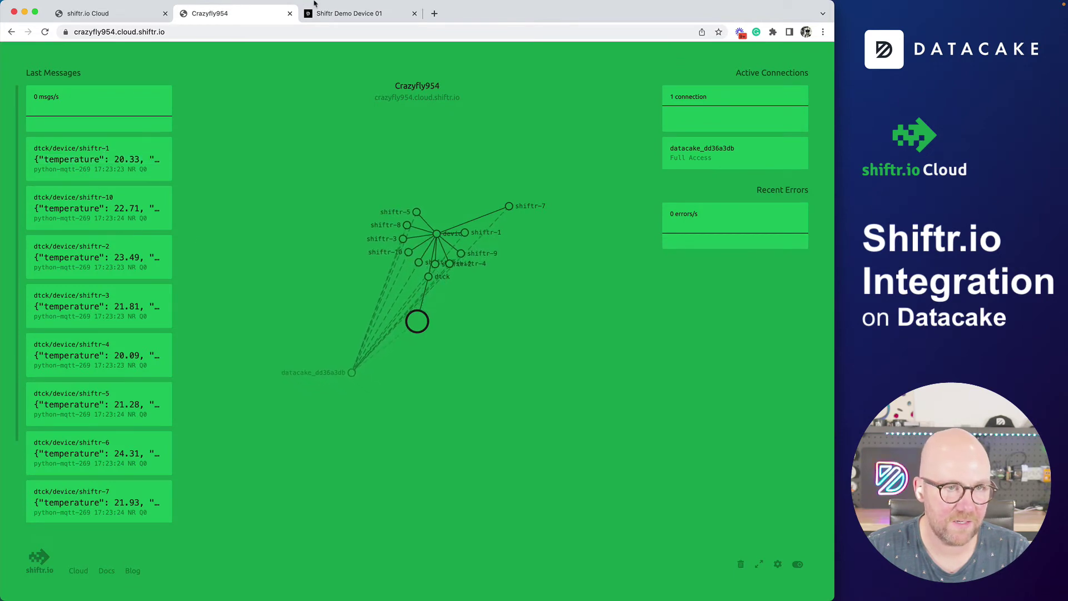
{"action": "left_click", "coordinate": [349, 14]}
- Rerun device-simulator-mqtt.py in VS Code and reload Datacake, showing Temperature 24,77
{"action": "scroll", "coordinate": [365, 440], "scroll_direction": "down", "scroll_amount": 15}
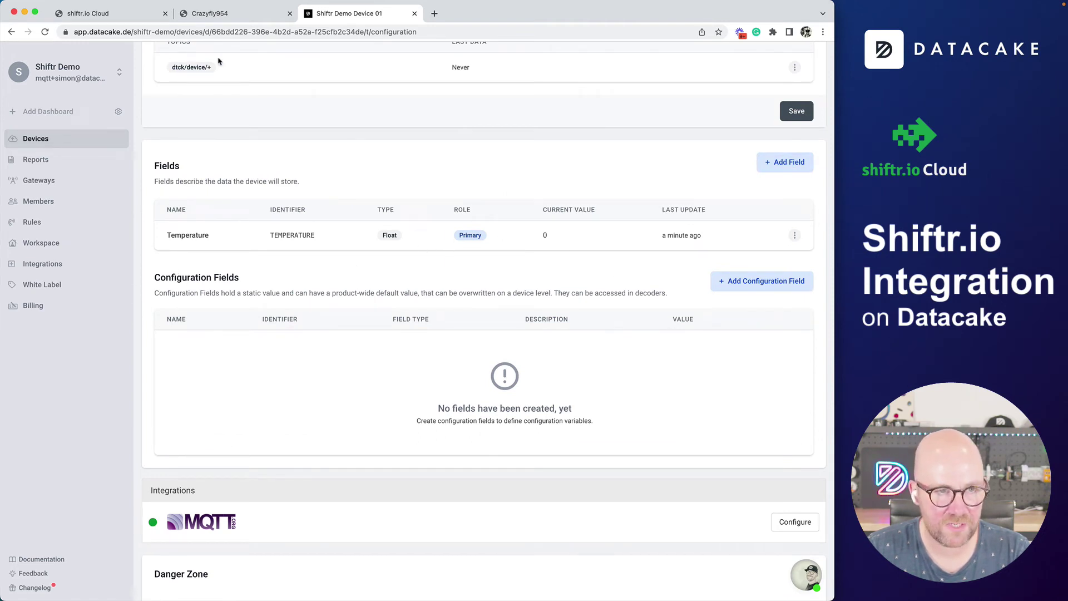
{"action": "key", "text": "super+Tab"}
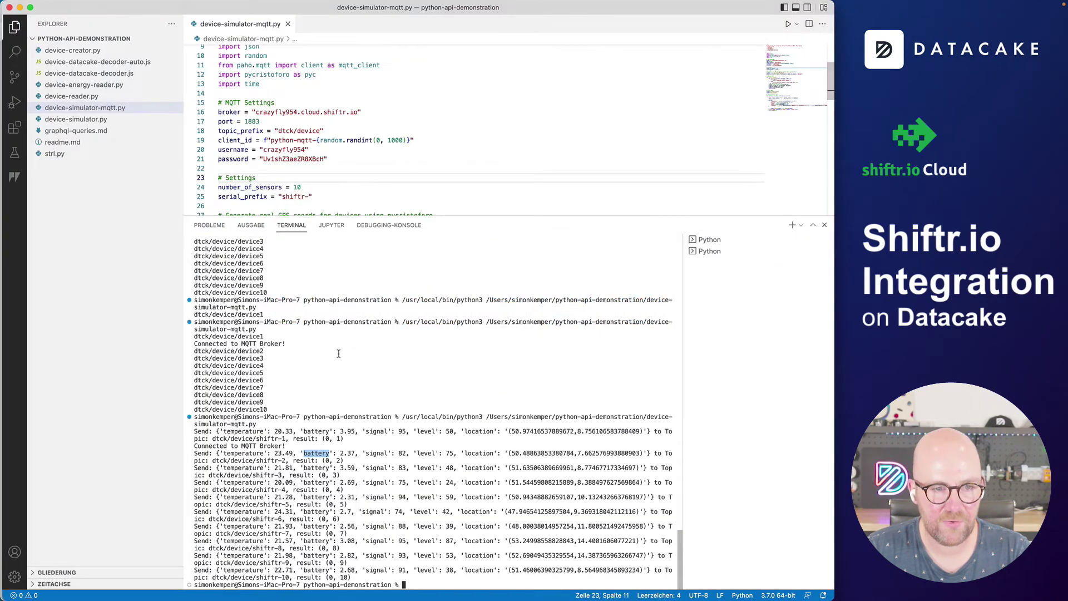
{"action": "left_click", "coordinate": [789, 24]}
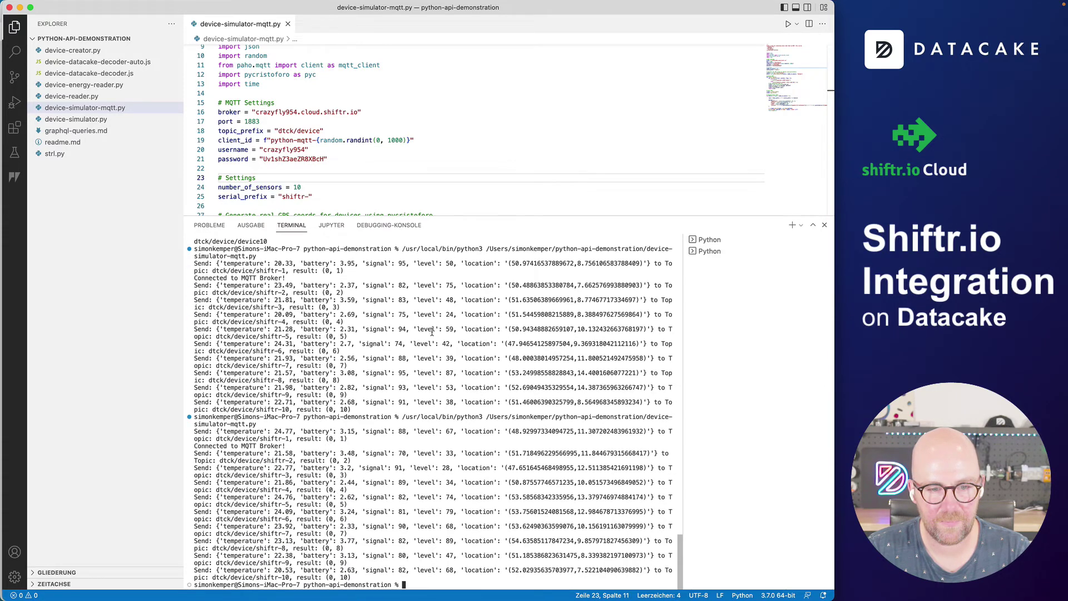
{"action": "key", "text": "super+Tab"}
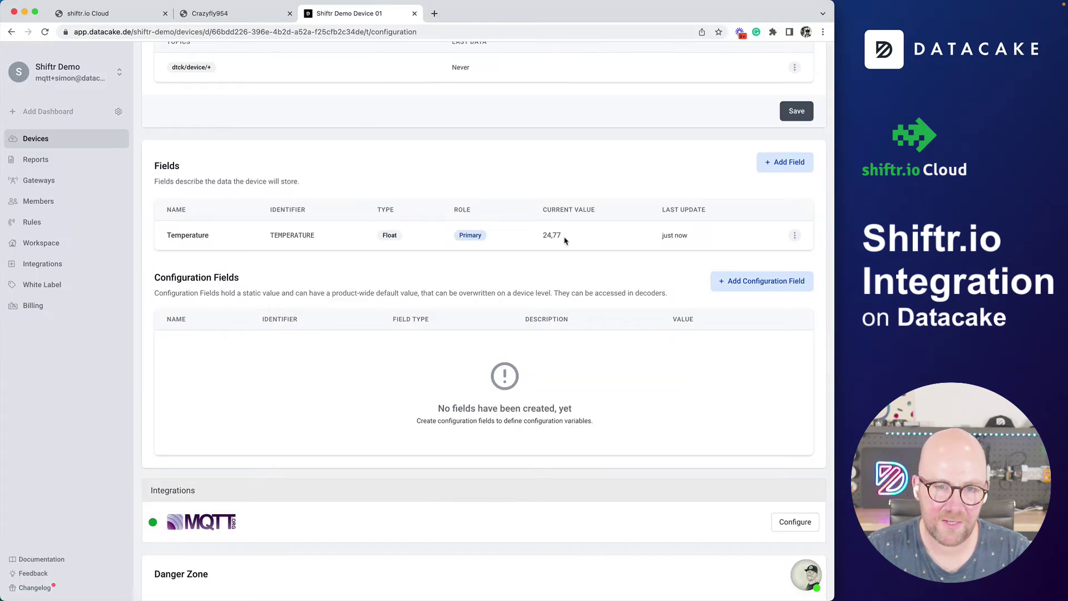
{"action": "left_click_drag", "start_coordinate": [566, 238], "coordinate": [541, 239]}
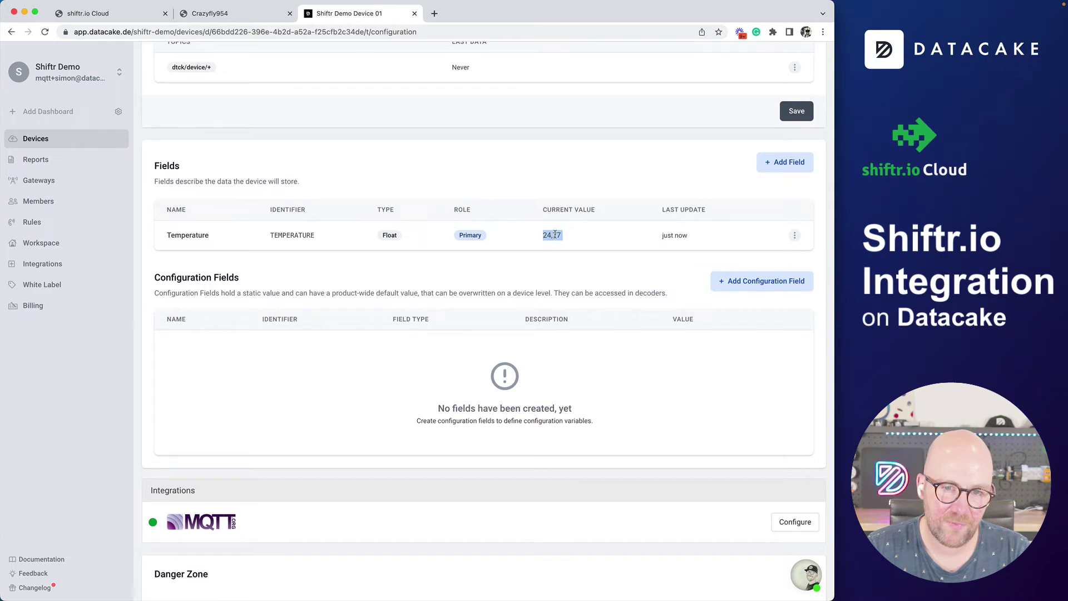
{"action": "key", "text": "super+r"}
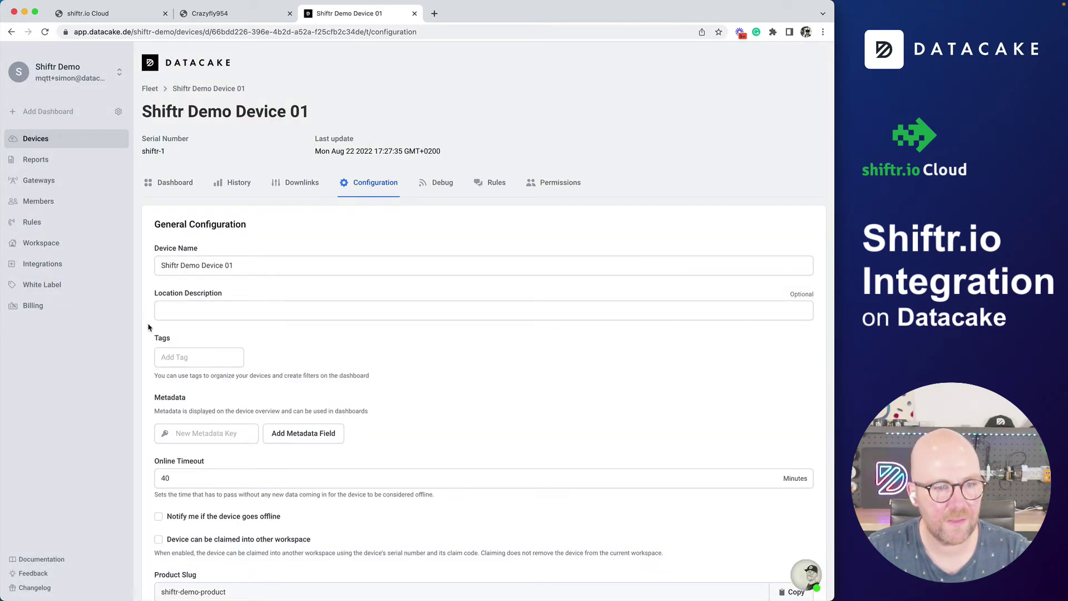
- Create a Float Battery field from the suggested BATTERY value with the Device Battery role
{"action": "scroll", "coordinate": [148, 327], "scroll_direction": "down", "scroll_amount": 20}
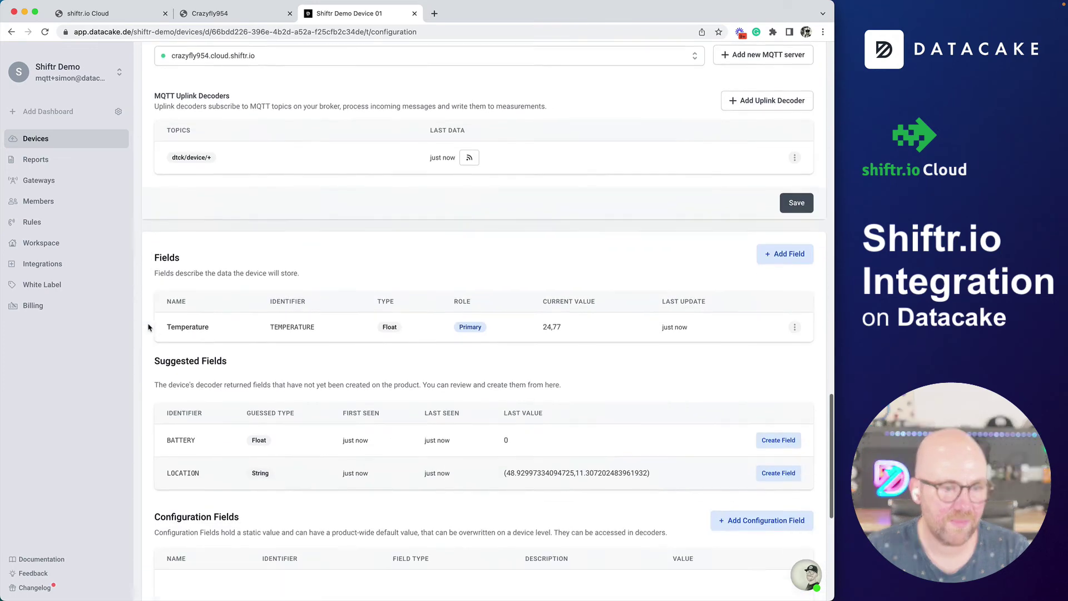
{"action": "scroll", "coordinate": [484, 403], "scroll_direction": "down", "scroll_amount": 2}
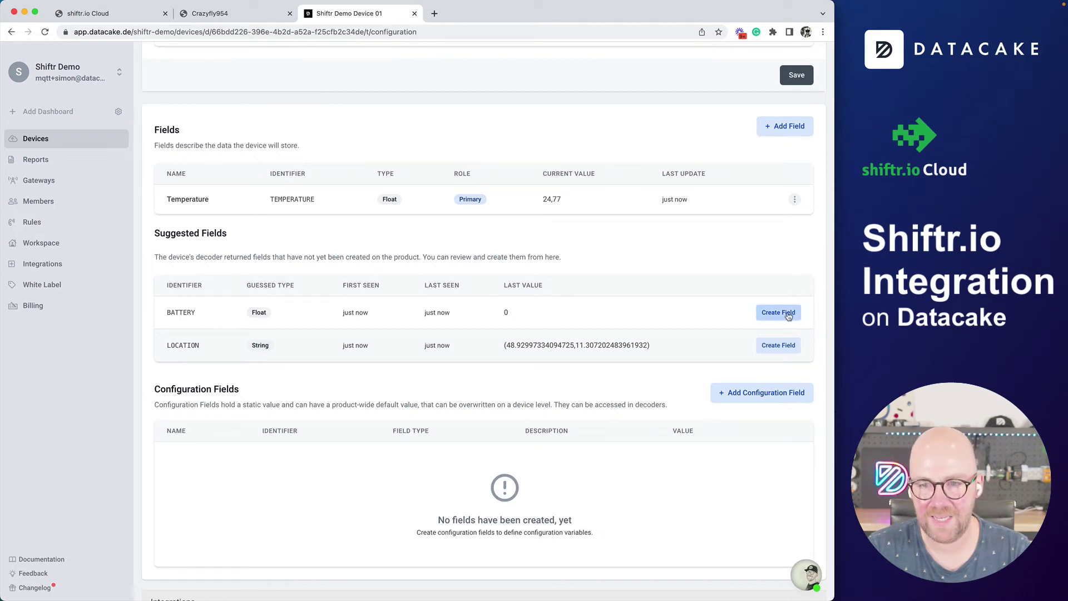
{"action": "left_click", "coordinate": [761, 314]}
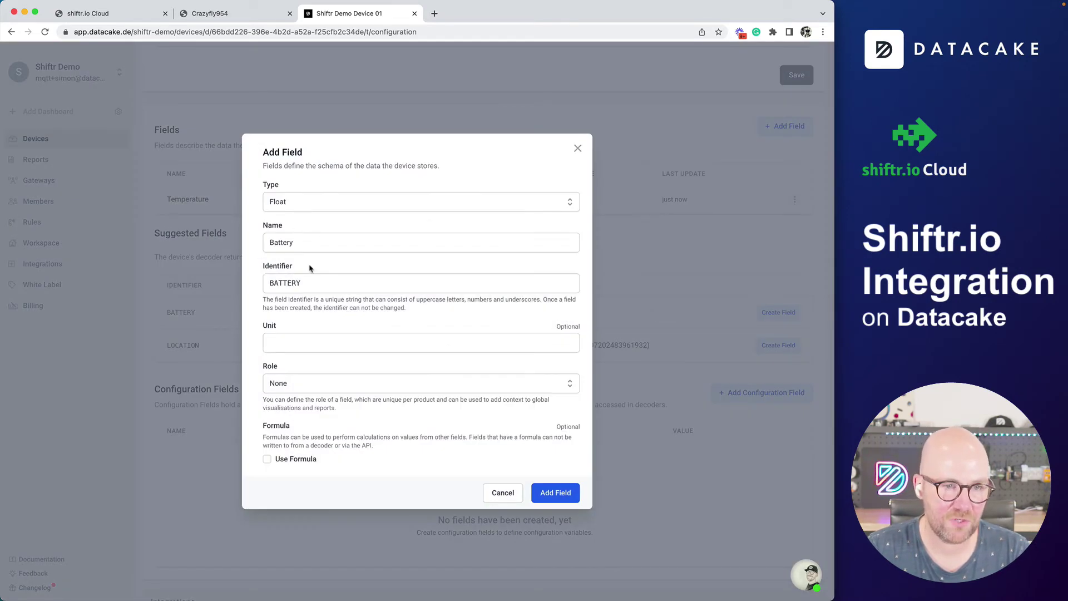
{"action": "left_click", "coordinate": [306, 201]}
{"action": "left_click", "coordinate": [305, 229]}
{"action": "left_click", "coordinate": [313, 384]}
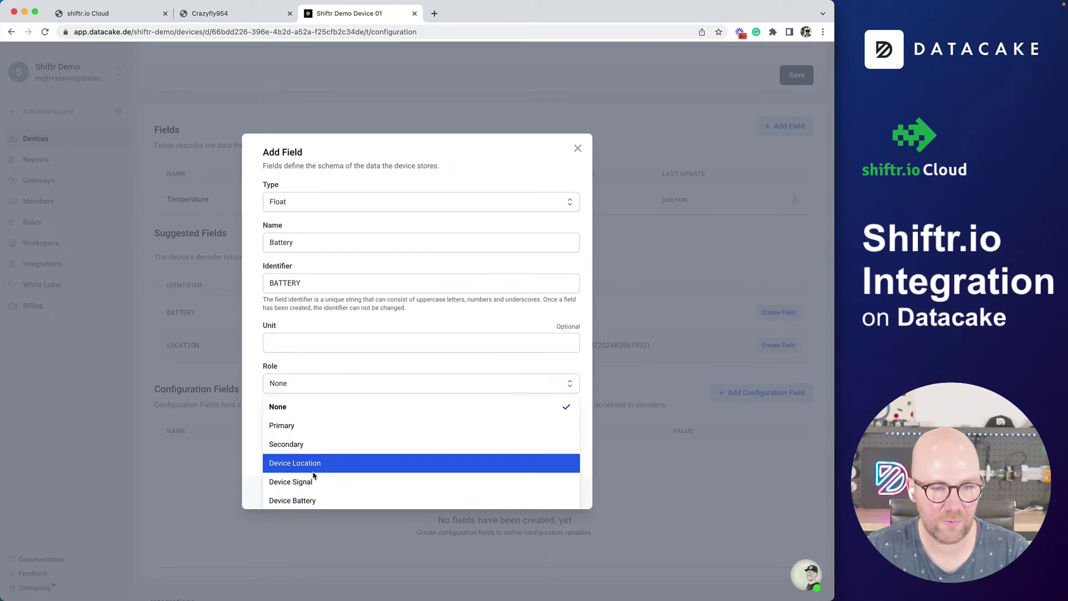
{"action": "left_click", "coordinate": [306, 500]}
{"action": "left_click", "coordinate": [538, 491]}
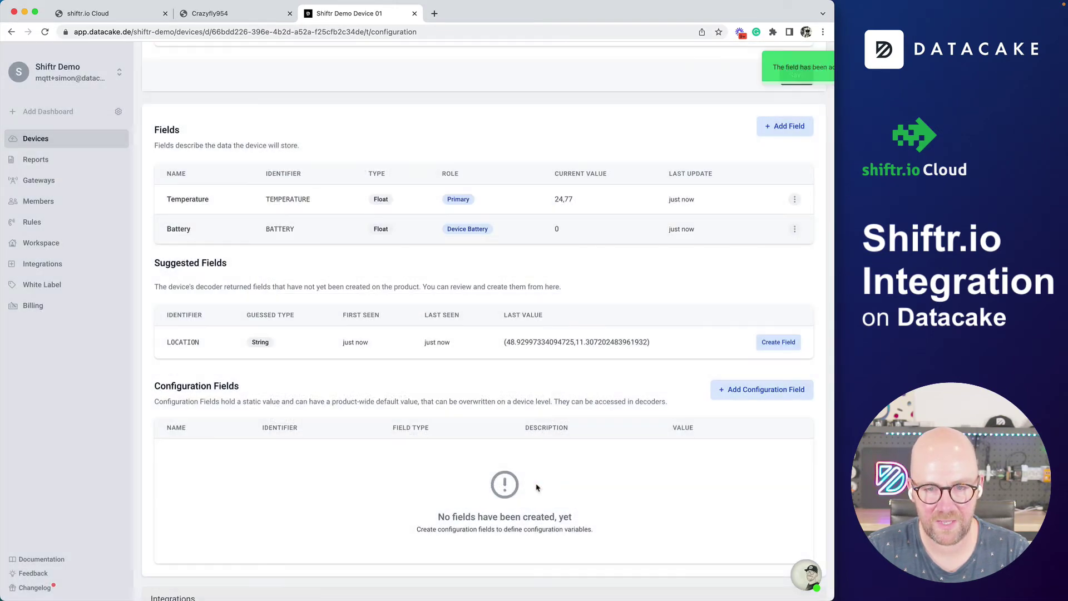
- Create a Geolocation Location field from LOCATION with the Device Location role
{"action": "left_click", "coordinate": [775, 343]}
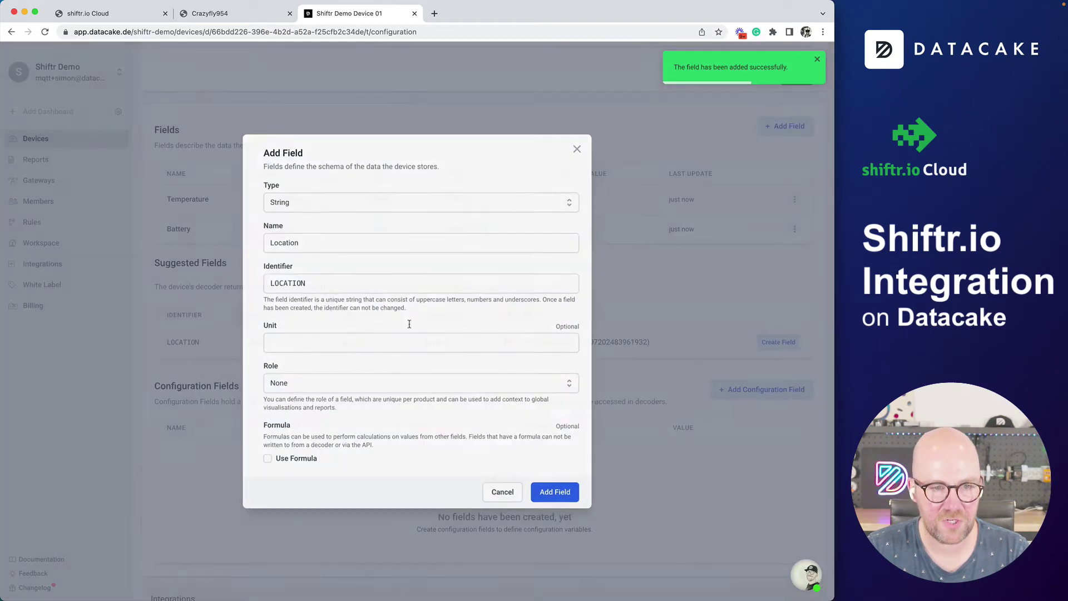
{"action": "left_click", "coordinate": [309, 204]}
{"action": "scroll", "coordinate": [314, 289], "scroll_direction": "down", "scroll_amount": 2}
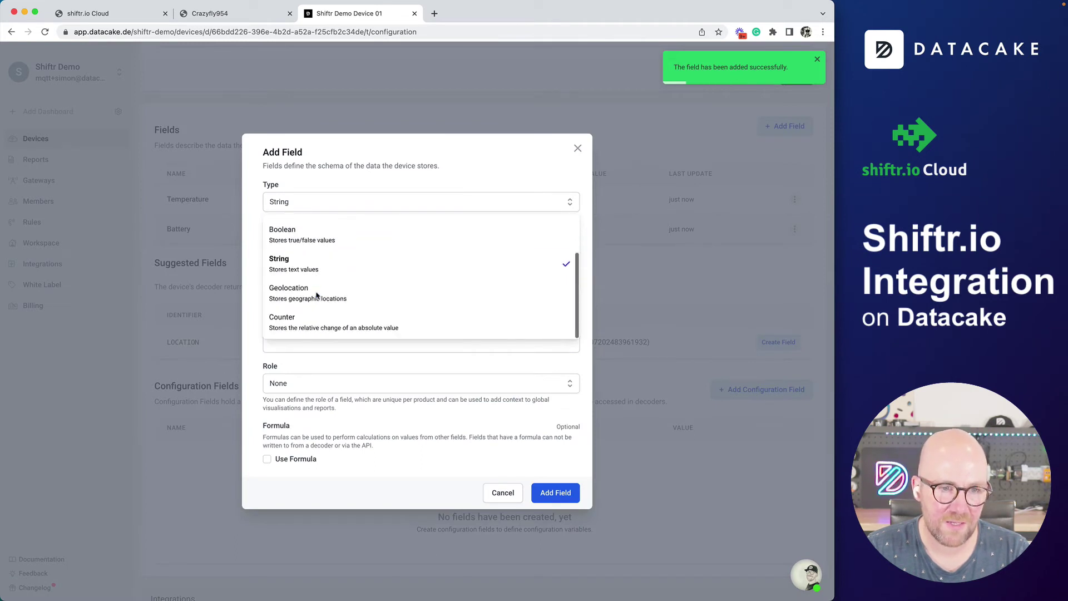
{"action": "left_click", "coordinate": [307, 383]}
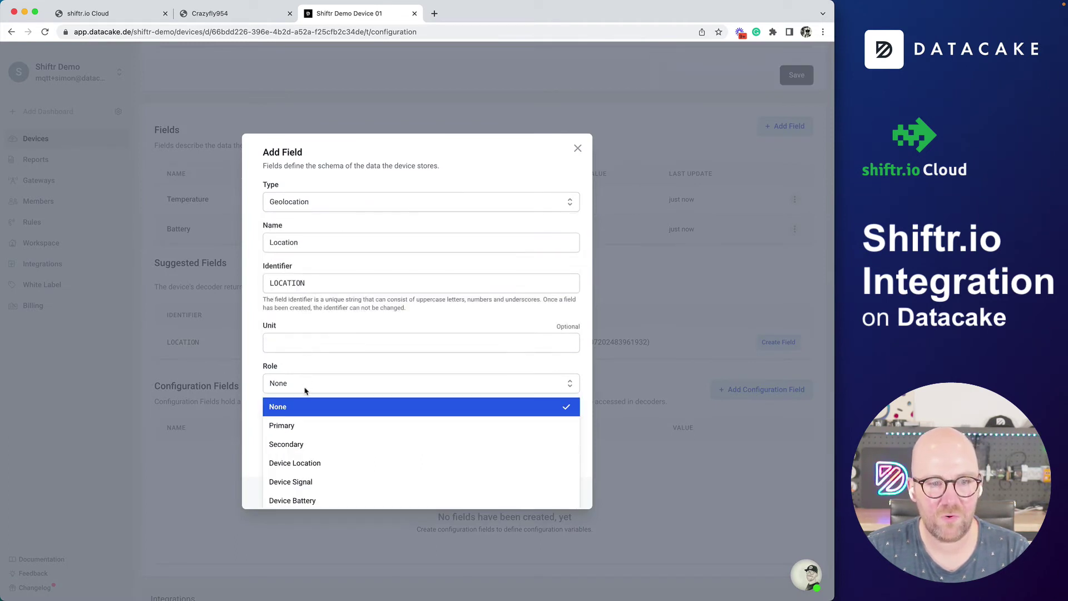
{"action": "left_click", "coordinate": [322, 467]}
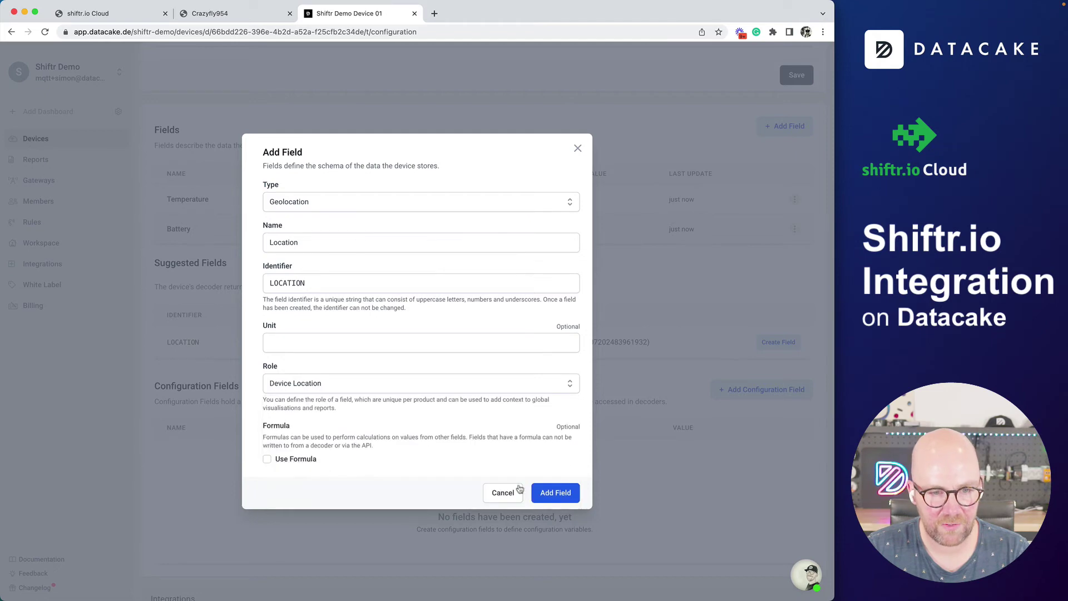
{"action": "left_click", "coordinate": [555, 492]}
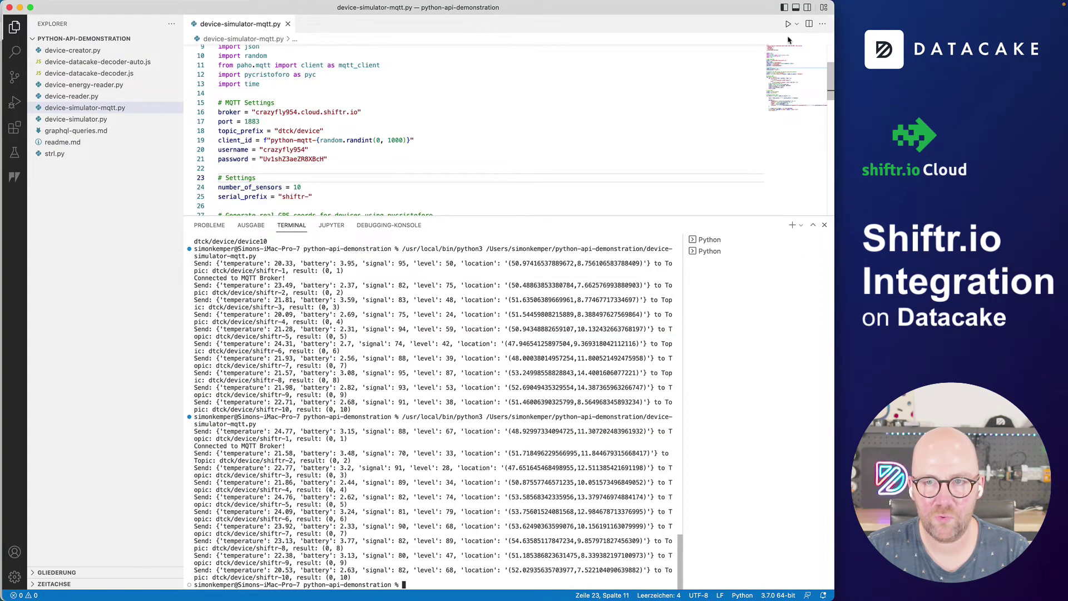
- Rerun the simulator and check Battery 2,06 and the device's location 52.716013, 12.115040 on the map
{"action": "left_click", "coordinate": [788, 24]}
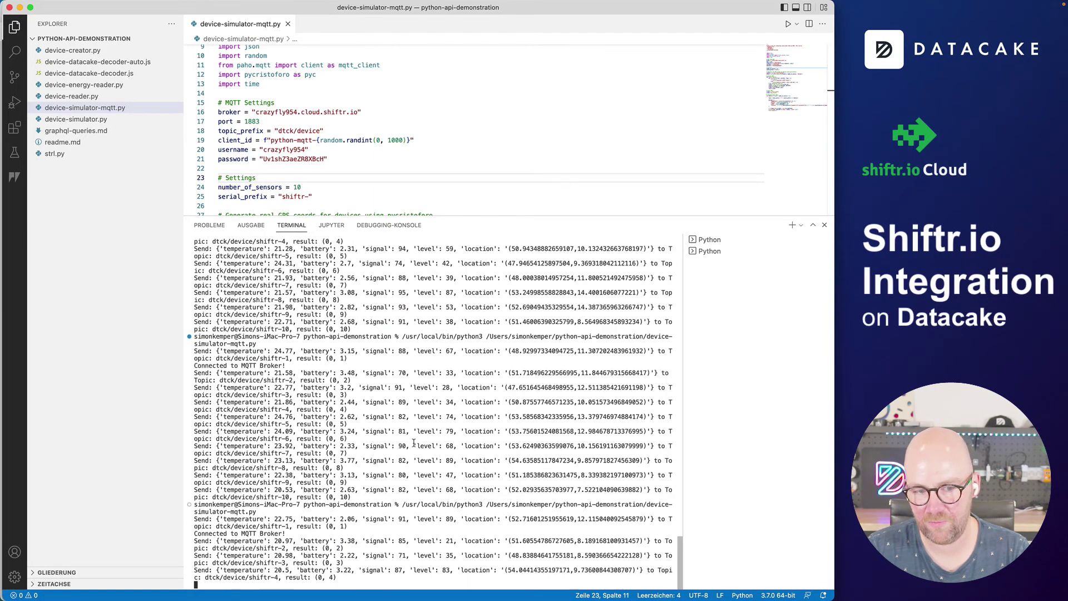
{"action": "key", "text": "super+Tab"}
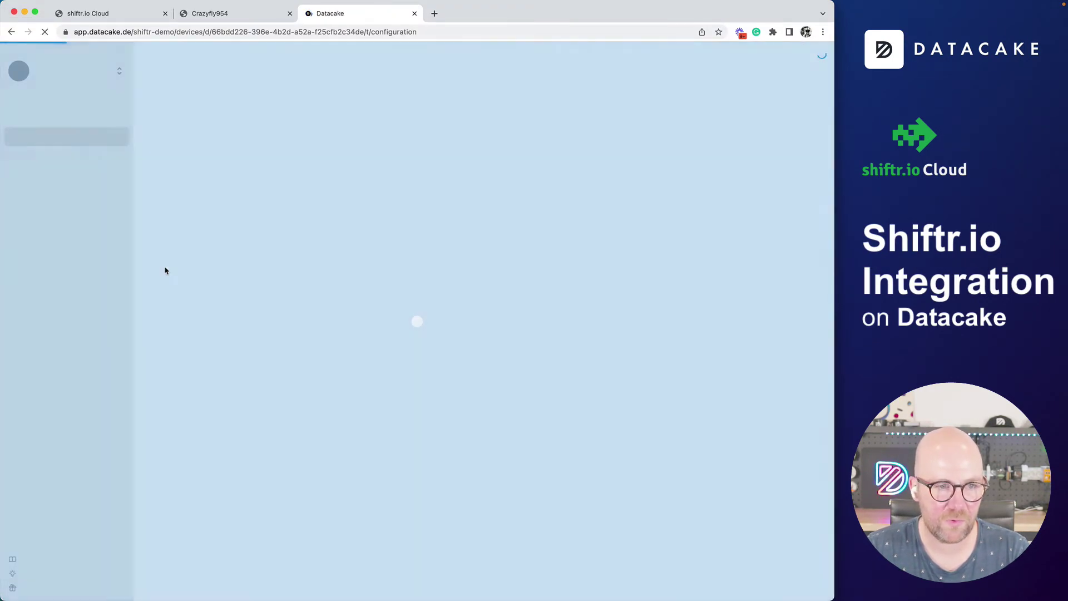
{"action": "scroll", "coordinate": [152, 285], "scroll_direction": "down", "scroll_amount": 20}
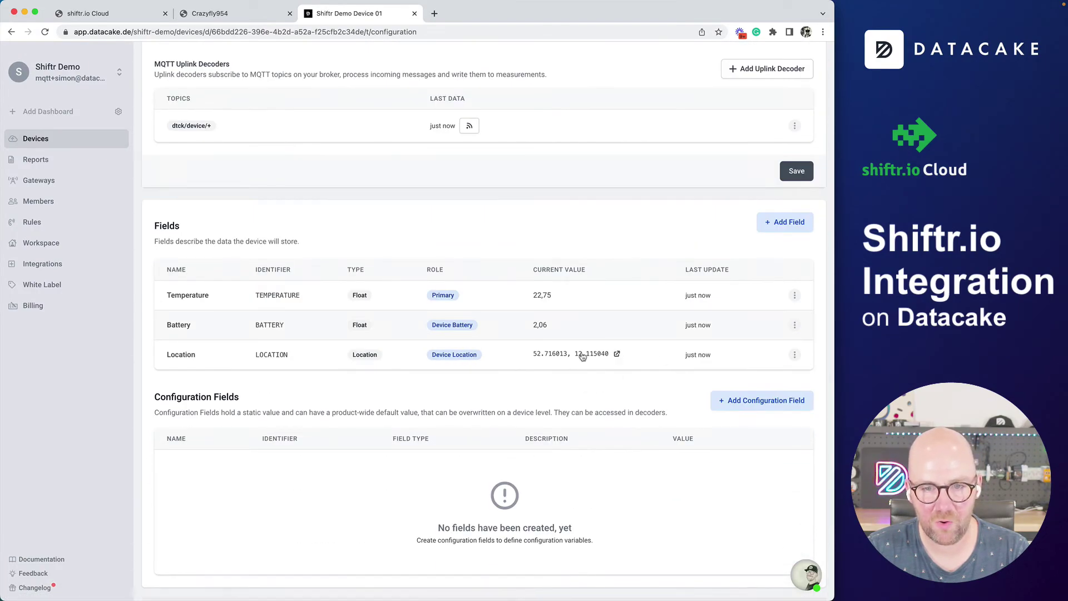
{"action": "left_click", "coordinate": [617, 354]}
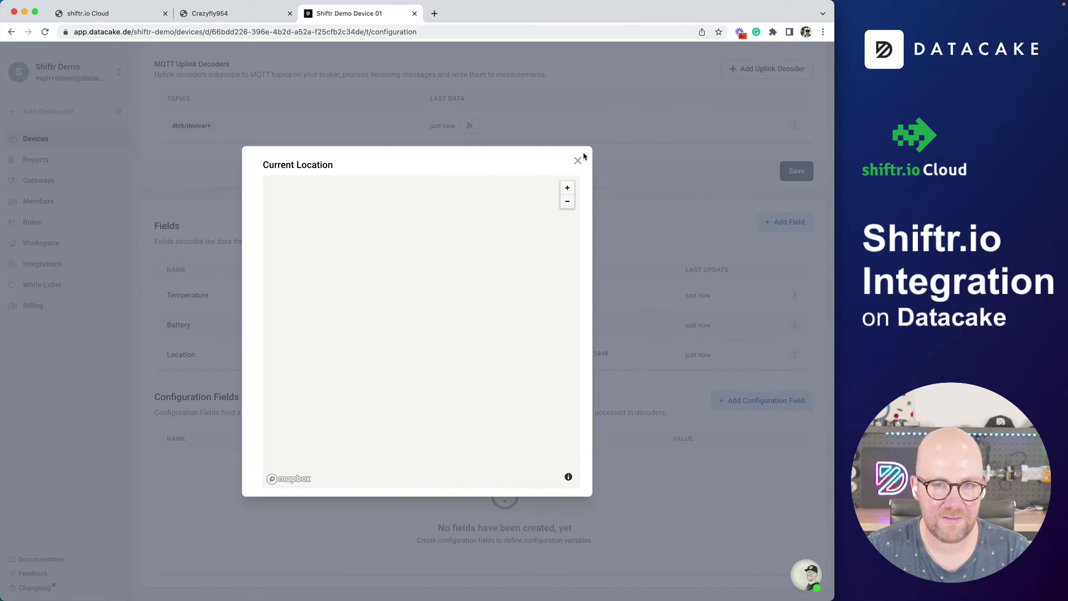
{"action": "key", "text": "Escape"}
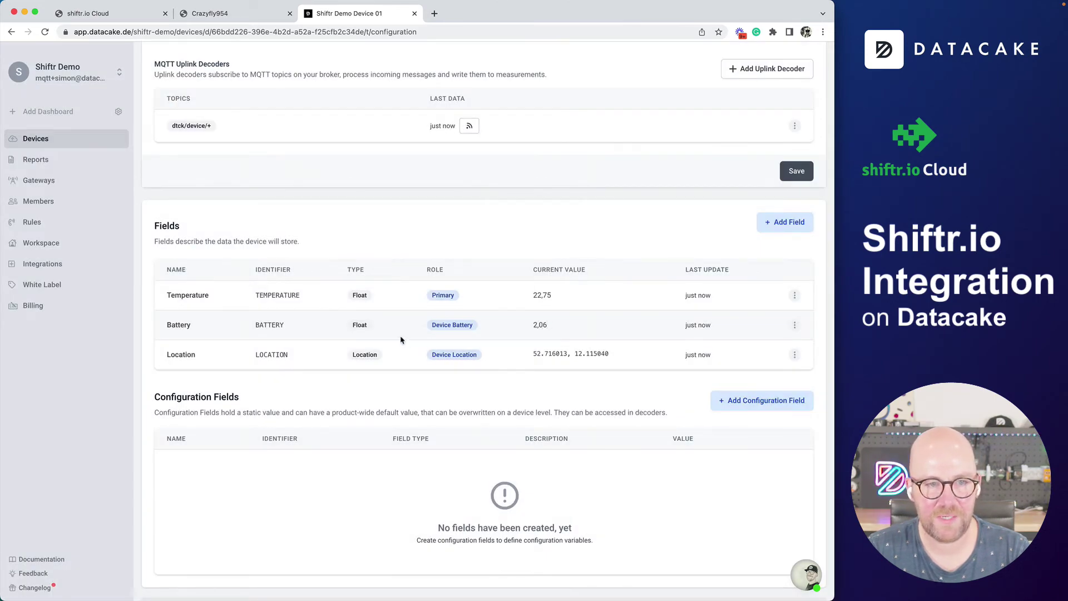
- Show the Primary, Secondary, Device Location and Device Signal columns, then open Shiftr Demo Device 01 from the grid
{"action": "left_click", "coordinate": [60, 144]}
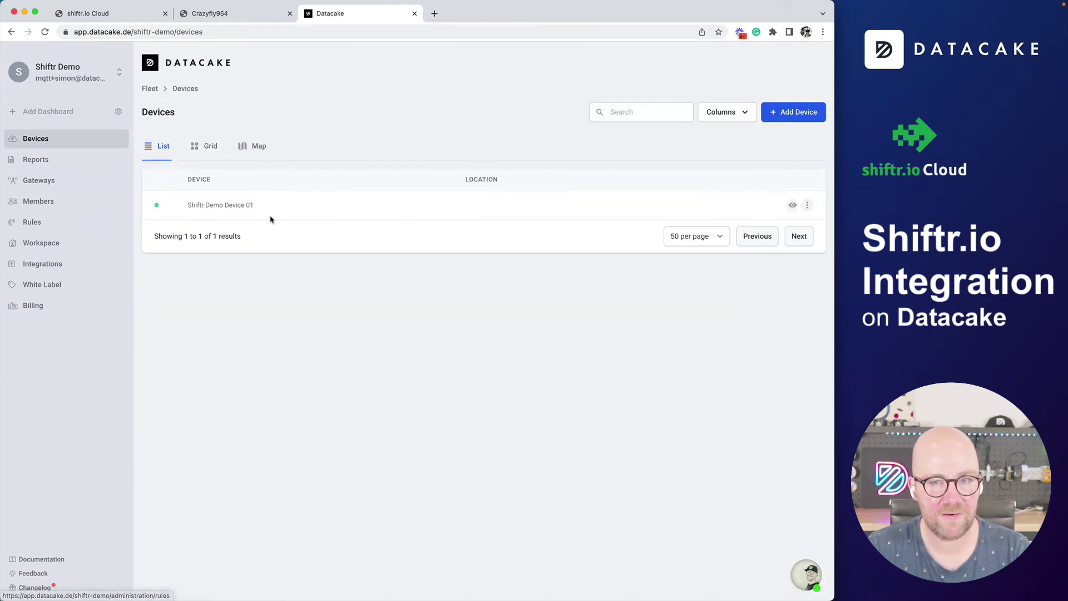
{"action": "left_click", "coordinate": [755, 114]}
{"action": "left_click", "coordinate": [731, 321]}
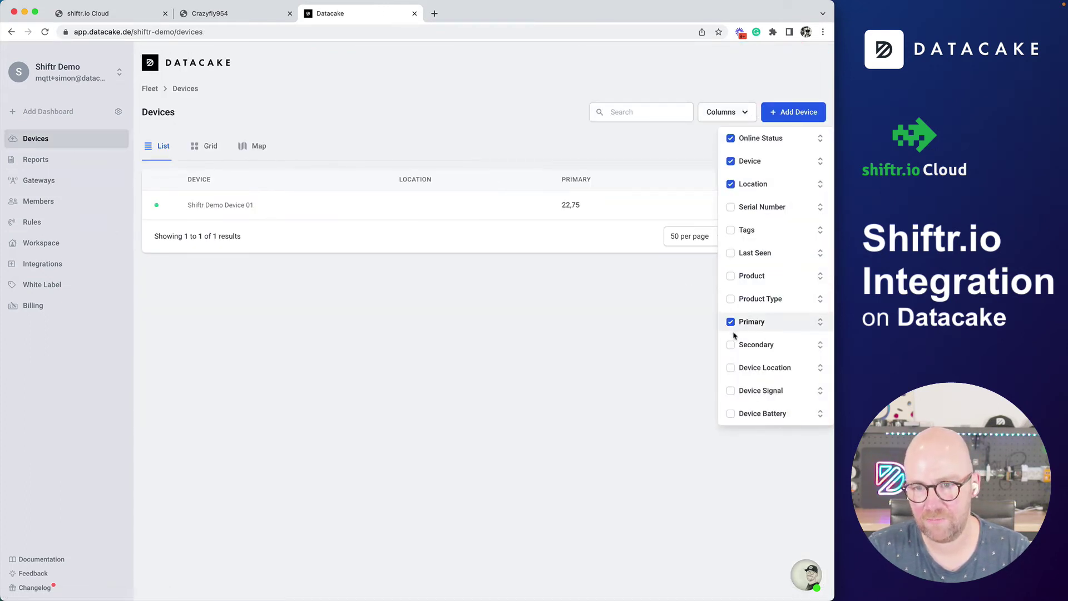
{"action": "left_click", "coordinate": [730, 345]}
{"action": "left_click", "coordinate": [731, 368]}
{"action": "left_click", "coordinate": [731, 391]}
{"action": "left_click", "coordinate": [568, 188]}
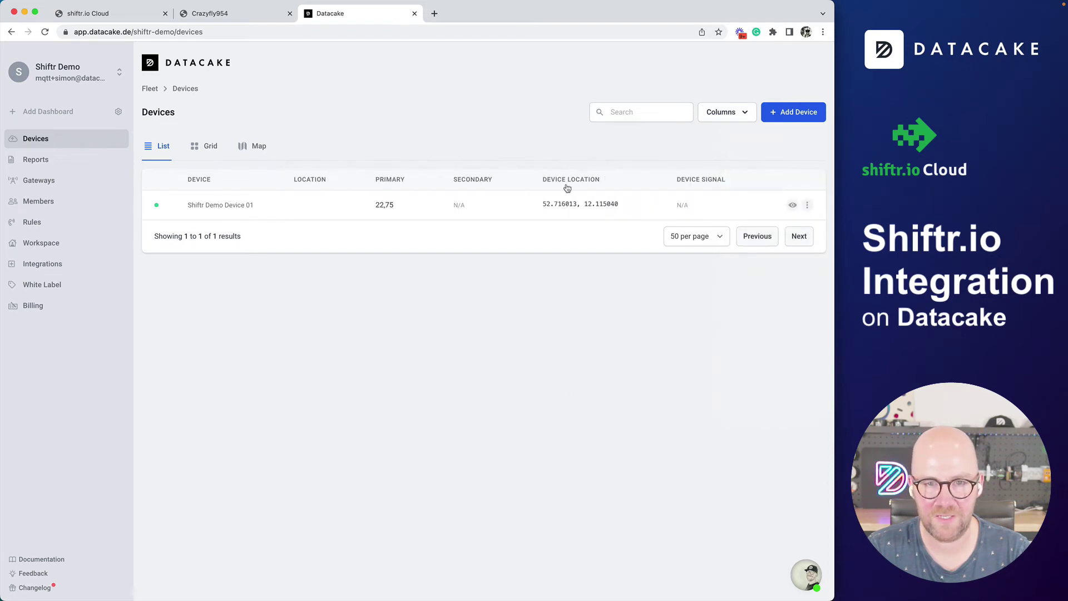
{"action": "left_click", "coordinate": [204, 147]}
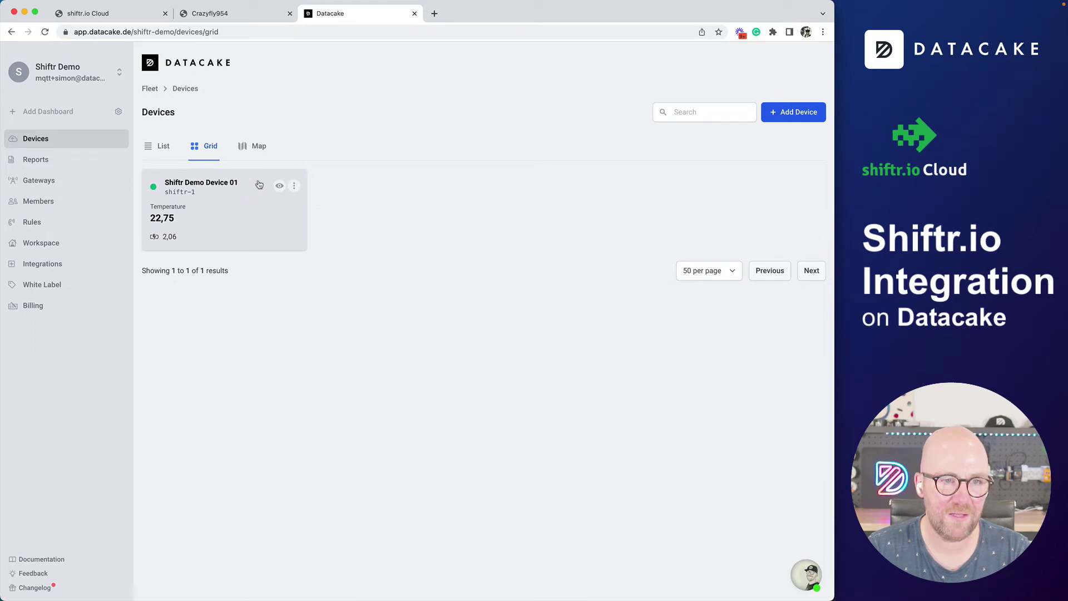
{"action": "left_click", "coordinate": [235, 183]}
- In dashboard edit mode, add a value widget showing the Temperature field
{"action": "left_click", "coordinate": [815, 183]}
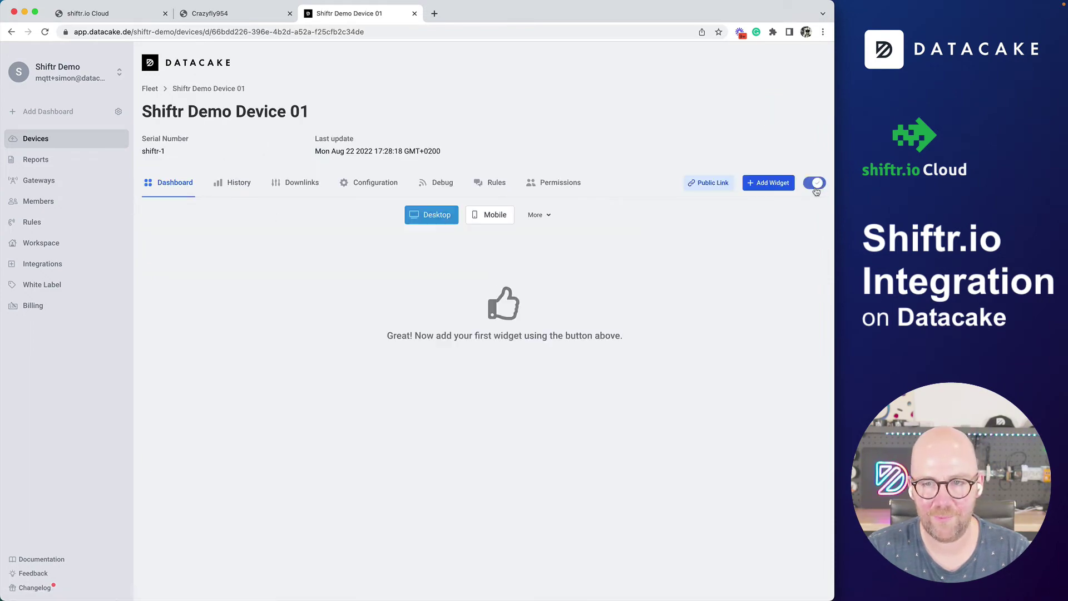
{"action": "left_click", "coordinate": [725, 188]}
{"action": "left_click", "coordinate": [578, 250]}
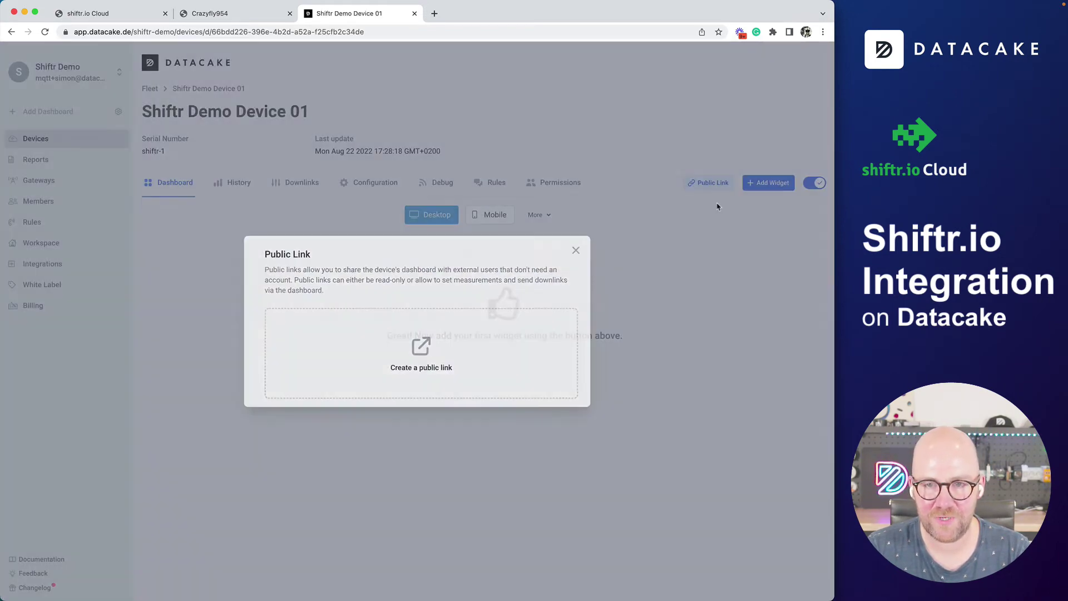
{"action": "left_click", "coordinate": [314, 354]}
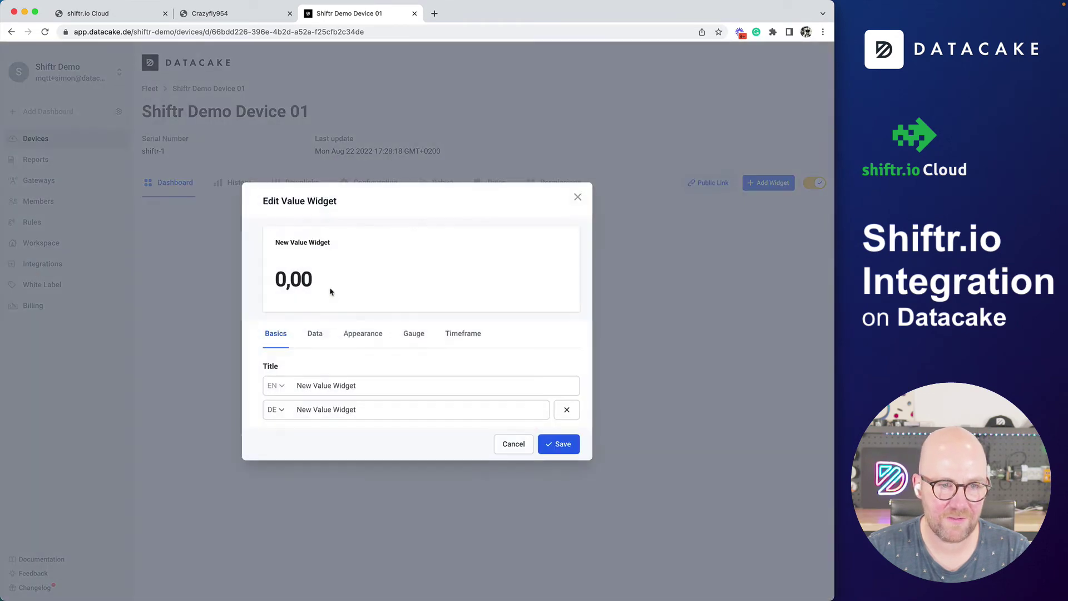
{"action": "left_click", "coordinate": [323, 337]}
{"action": "left_click", "coordinate": [321, 346]}
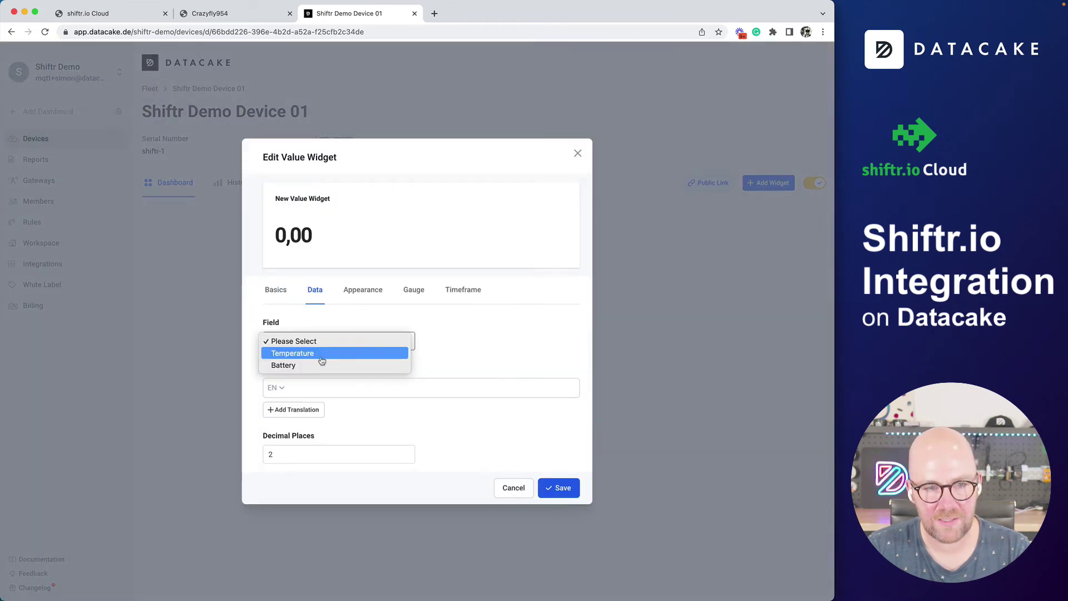
{"action": "left_click", "coordinate": [322, 352]}
{"action": "left_click", "coordinate": [556, 487]}
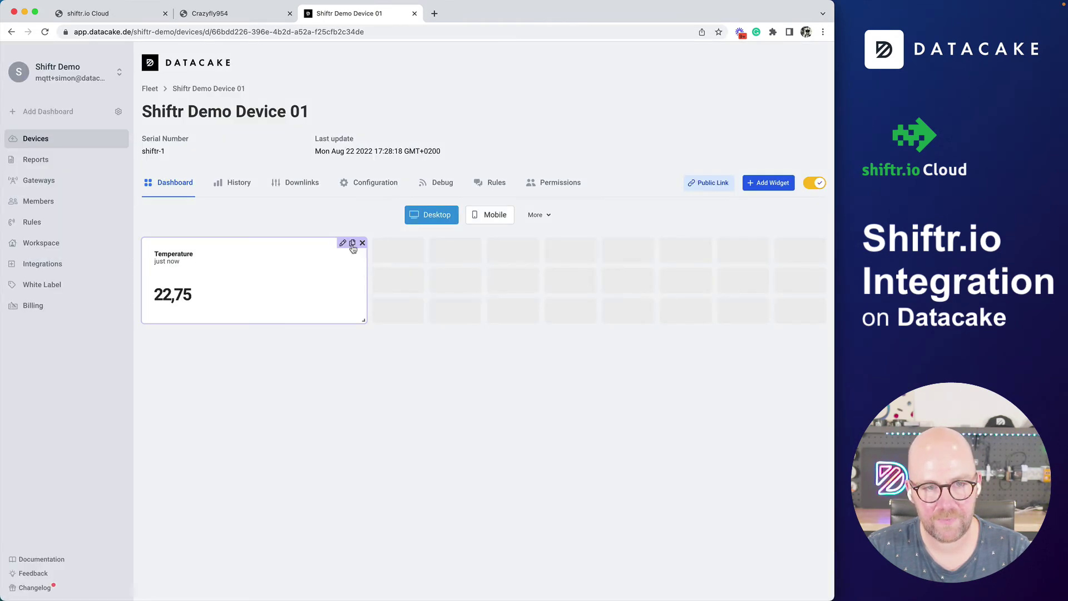
- Duplicate the Temperature widget and switch the copy to the Battery field
{"action": "left_click", "coordinate": [352, 243]}
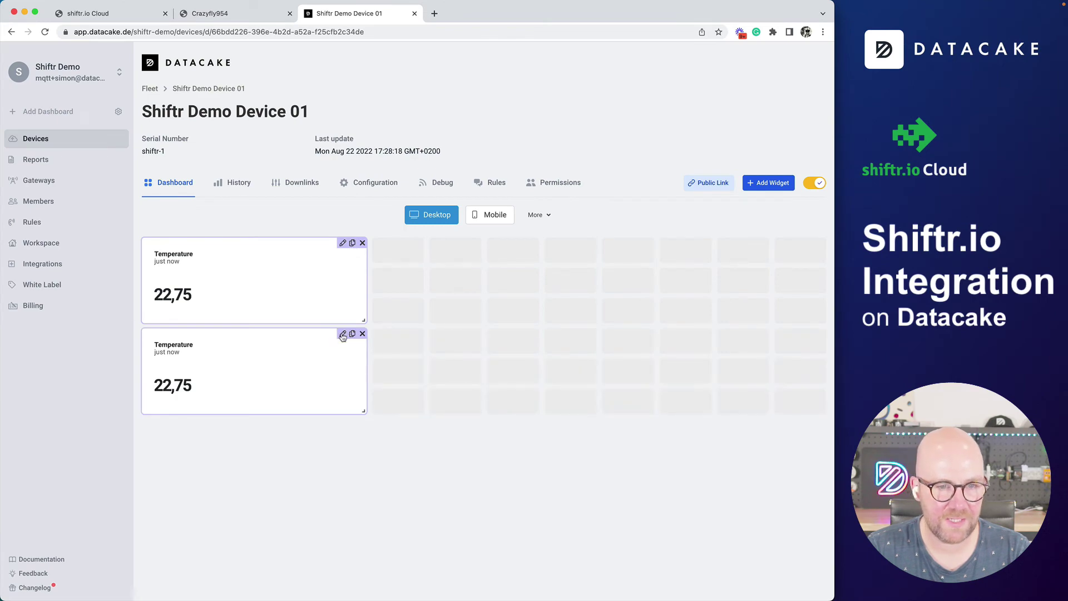
{"action": "left_click", "coordinate": [342, 334]}
{"action": "left_click", "coordinate": [310, 352]}
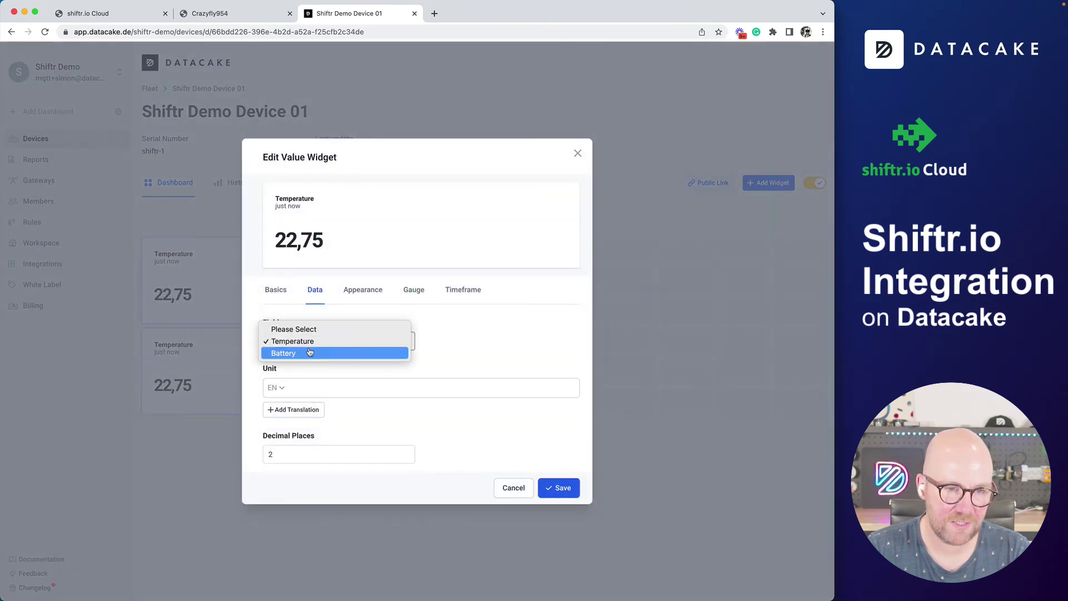
{"action": "left_click", "coordinate": [310, 351]}
{"action": "left_click", "coordinate": [558, 492]}
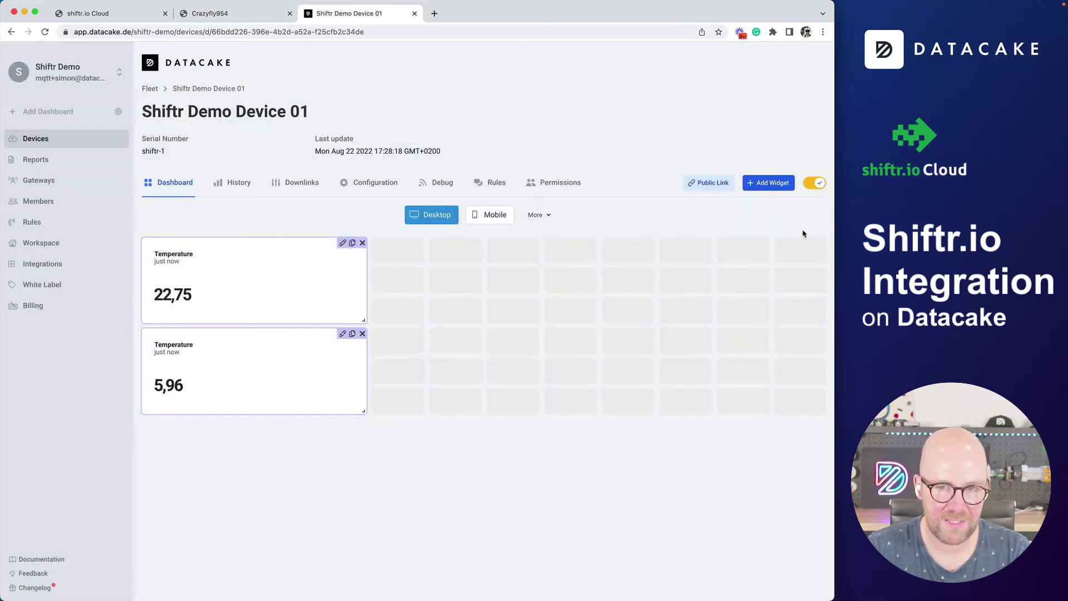
- Add a map widget plotting Location, placed beside the value widgets and made taller
{"action": "left_click", "coordinate": [768, 182]}
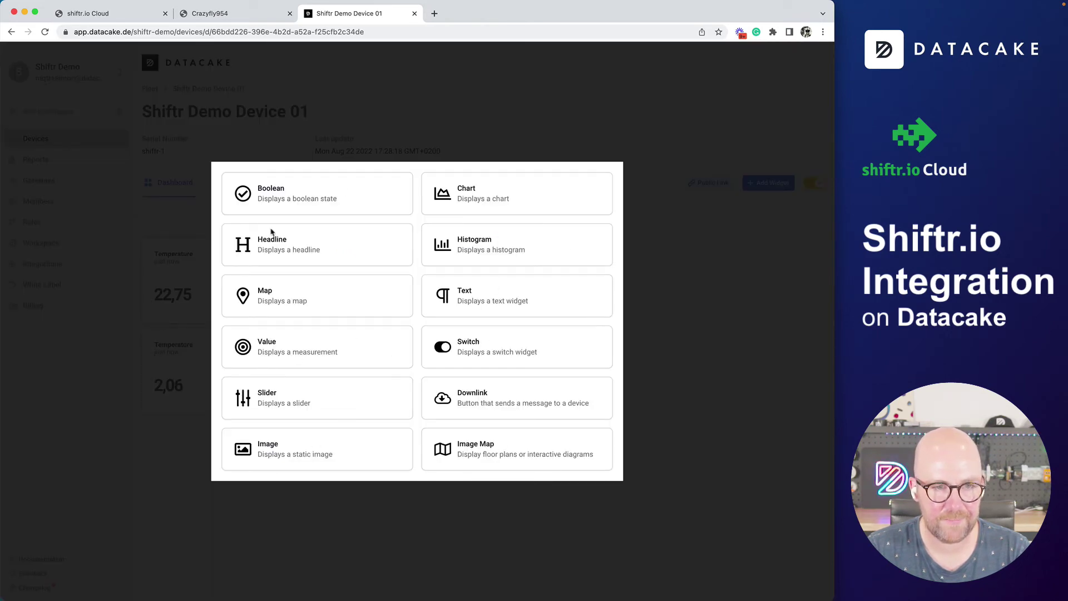
{"action": "left_click", "coordinate": [282, 311]}
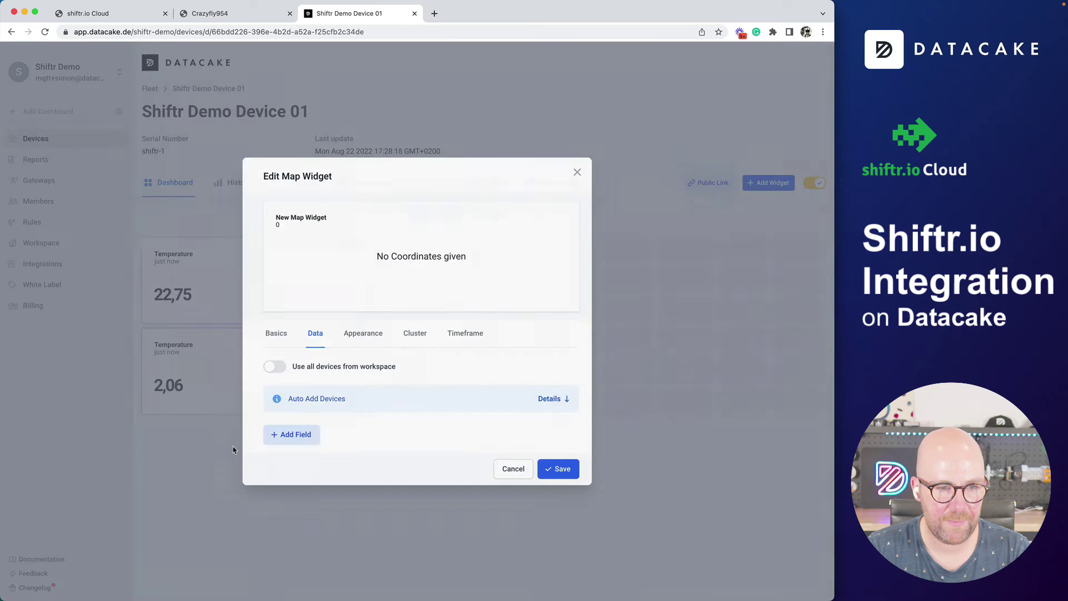
{"action": "left_click", "coordinate": [305, 436]}
{"action": "left_click", "coordinate": [314, 430]}
{"action": "left_click", "coordinate": [321, 450]}
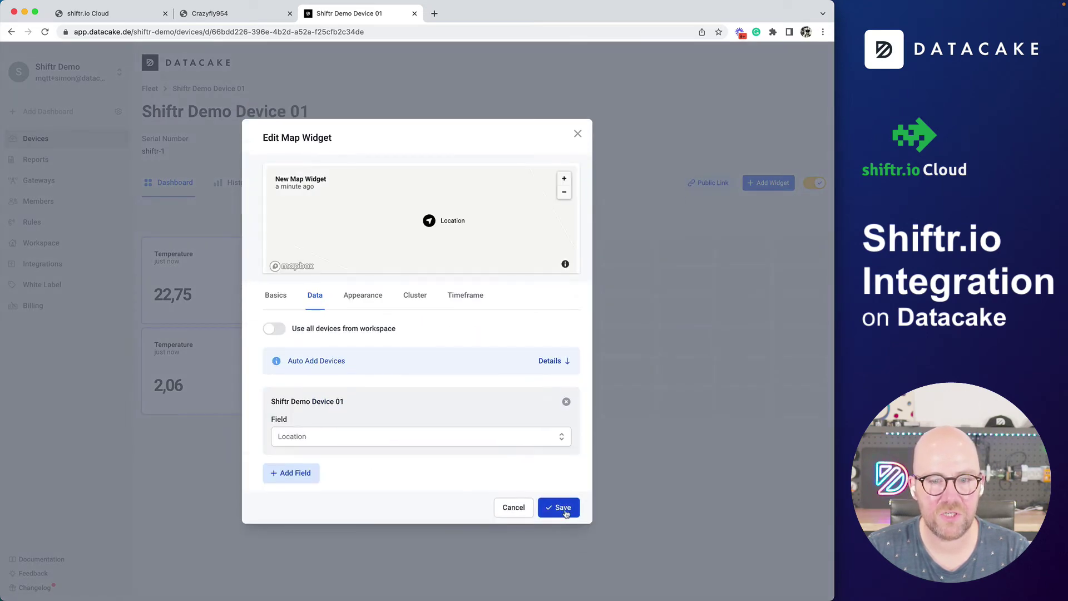
{"action": "left_click", "coordinate": [563, 510]}
{"action": "left_click_drag", "start_coordinate": [228, 416], "coordinate": [457, 325]}
{"action": "left_click_drag", "start_coordinate": [592, 354], "coordinate": [594, 413]}
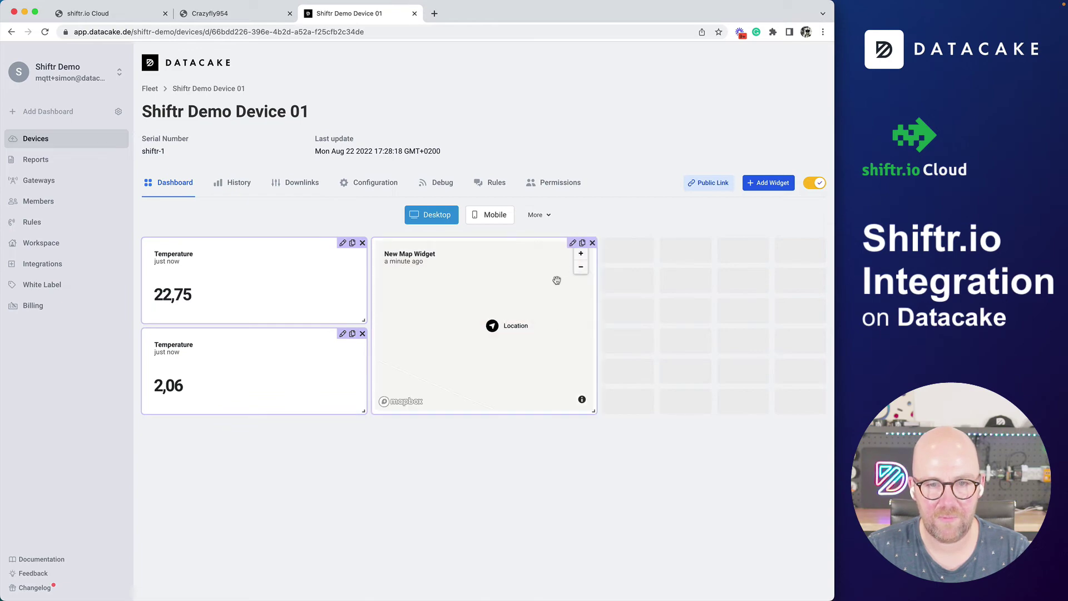
- Enable a manual start location on the map widget with zoom 4
{"action": "left_click", "coordinate": [573, 243]}
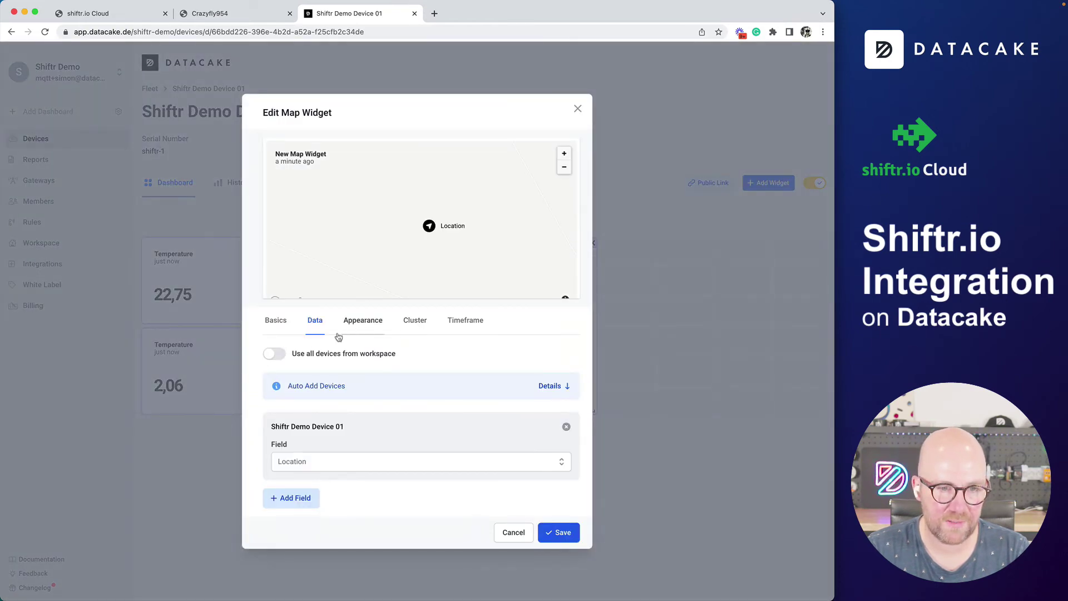
{"action": "left_click", "coordinate": [363, 322]}
{"action": "scroll", "coordinate": [362, 527], "scroll_direction": "down", "scroll_amount": 7}
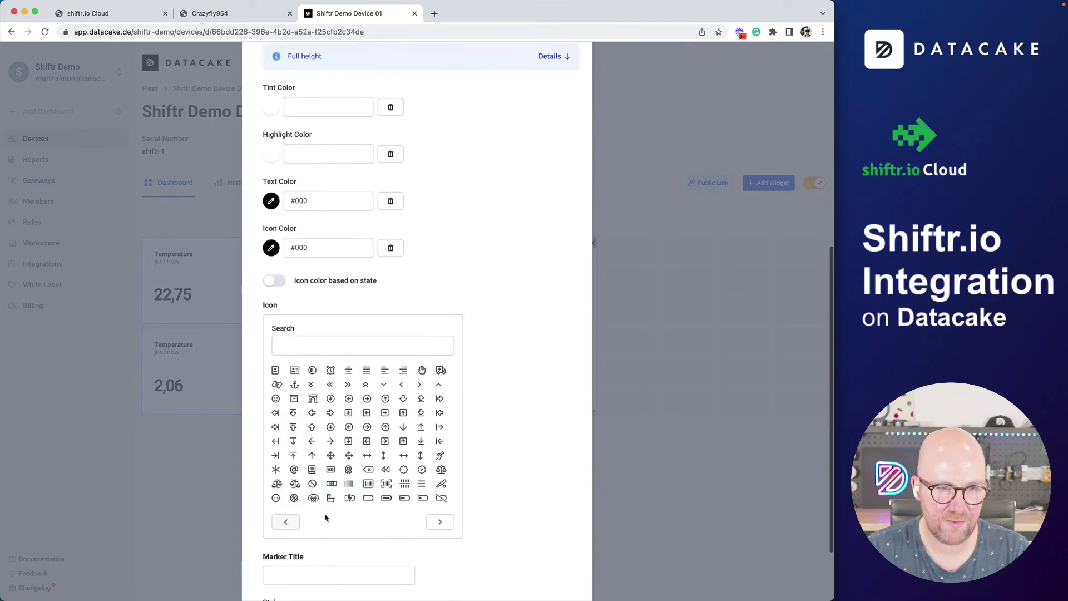
{"action": "scroll", "coordinate": [326, 518], "scroll_direction": "up", "scroll_amount": 7}
{"action": "left_click", "coordinate": [275, 322]}
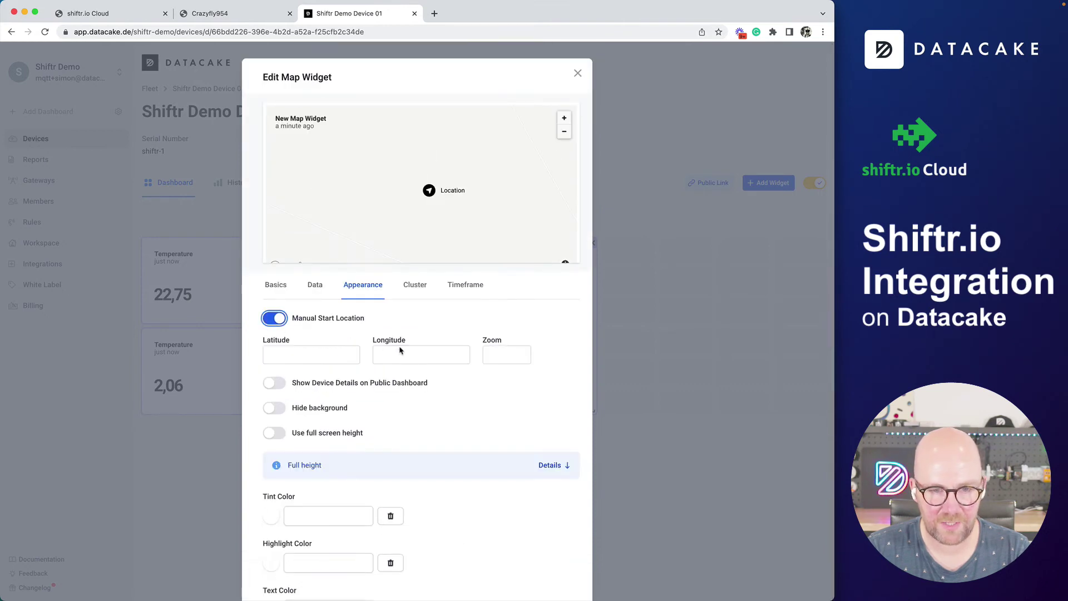
{"action": "left_click", "coordinate": [484, 351]}
{"action": "type", "text": "4"}
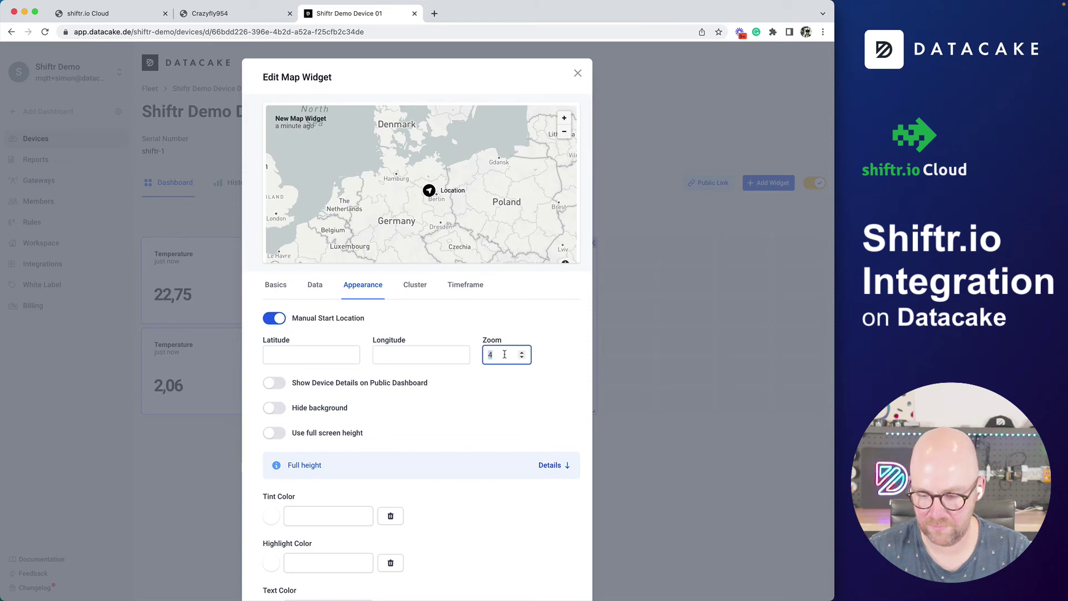
{"action": "scroll", "coordinate": [554, 353], "scroll_direction": "down", "scroll_amount": 10}
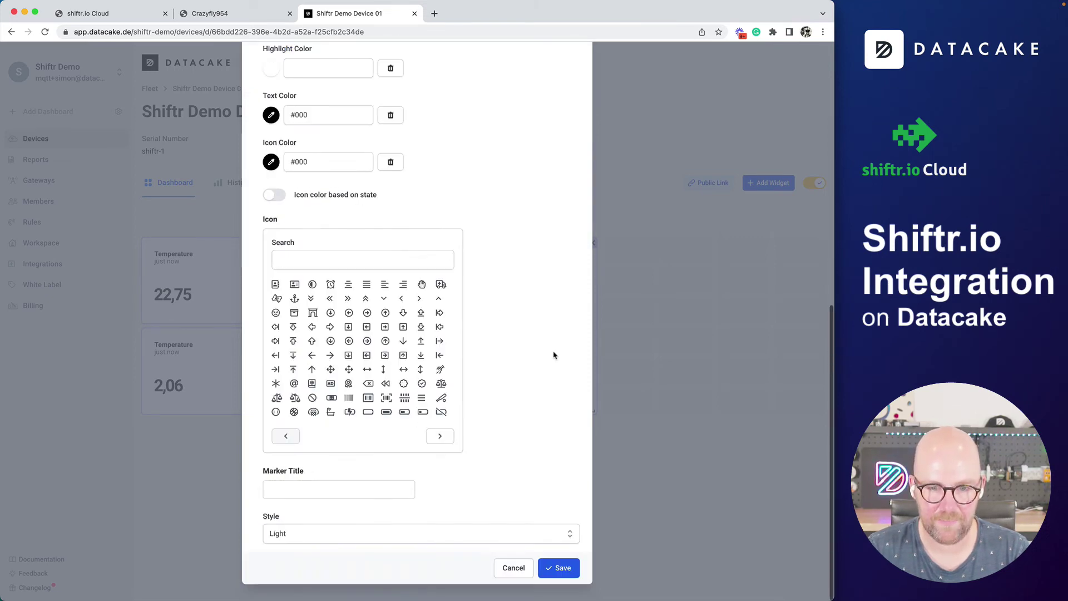
{"action": "left_click", "coordinate": [557, 569]}
{"action": "left_click", "coordinate": [481, 221]}
- Create the mobile dashboard from the desktop layout, move the map to the top, and exit edit mode
{"action": "left_click", "coordinate": [532, 222]}
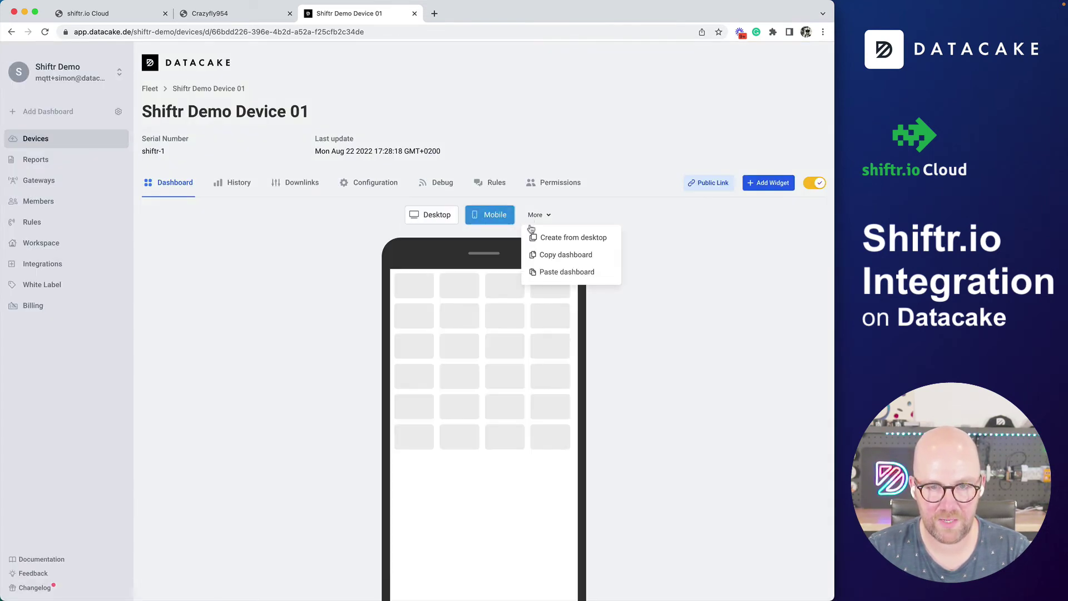
{"action": "left_click", "coordinate": [557, 237]}
{"action": "left_click", "coordinate": [537, 351]}
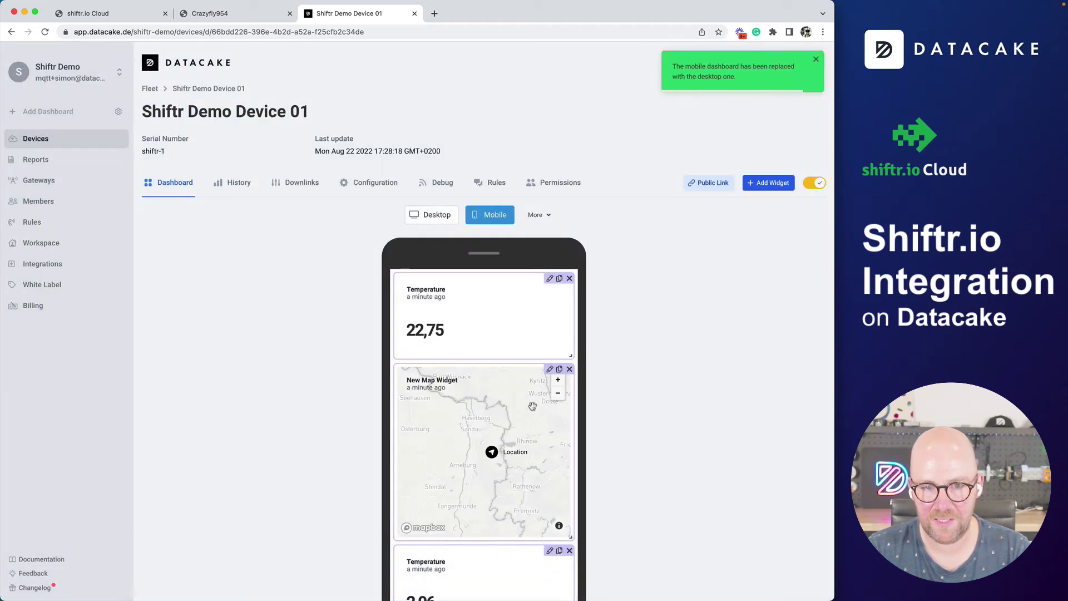
{"action": "left_click_drag", "start_coordinate": [533, 406], "coordinate": [533, 314]}
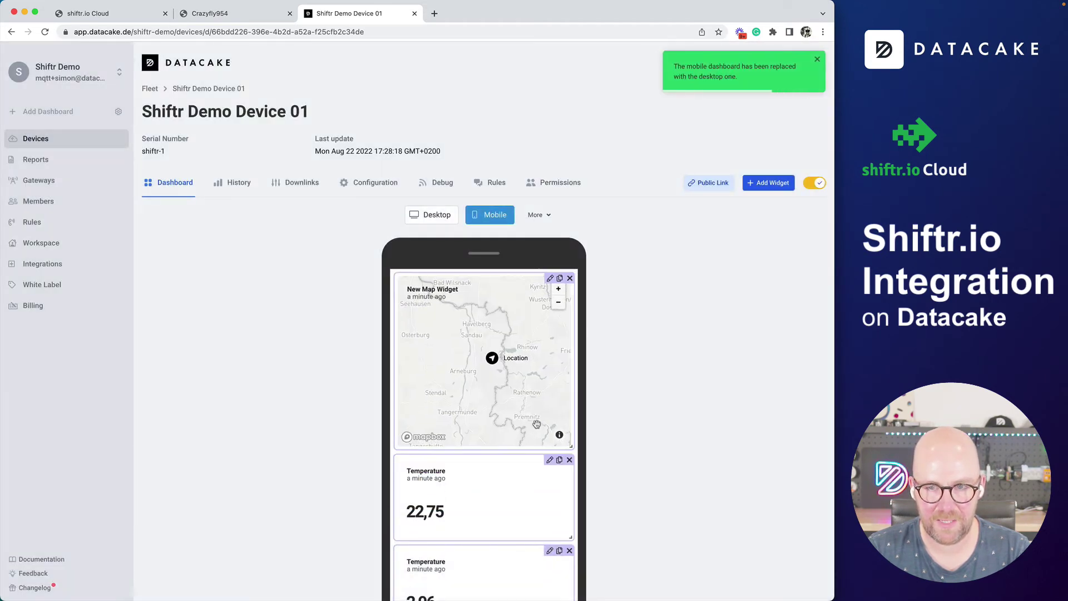
{"action": "left_click", "coordinate": [811, 186]}
- Preview the device from the fleet grid, then view the devices on the Map
{"action": "left_click", "coordinate": [74, 137]}
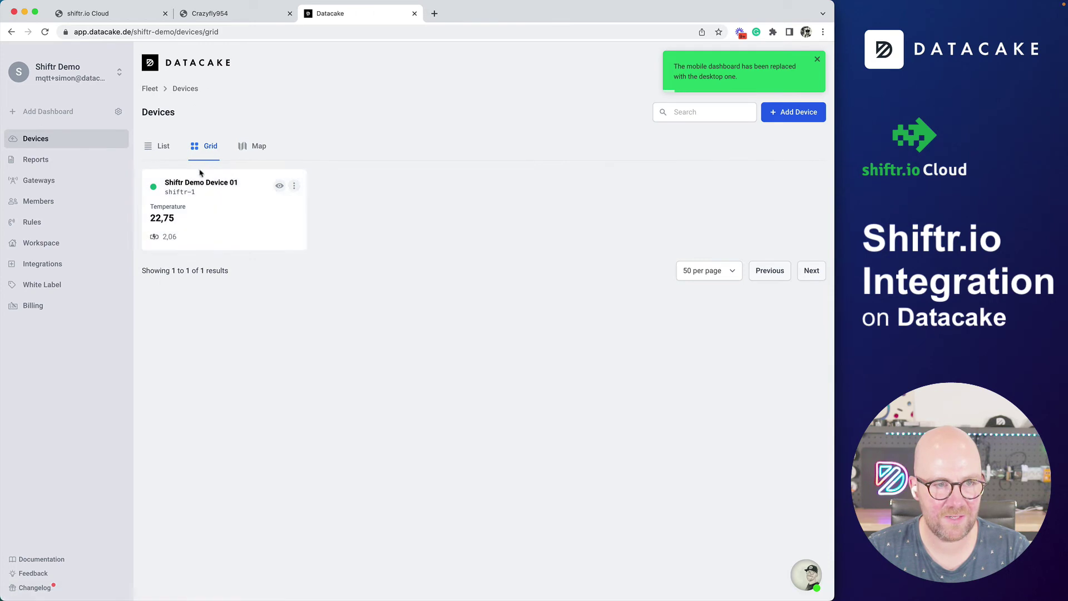
{"action": "left_click", "coordinate": [279, 186]}
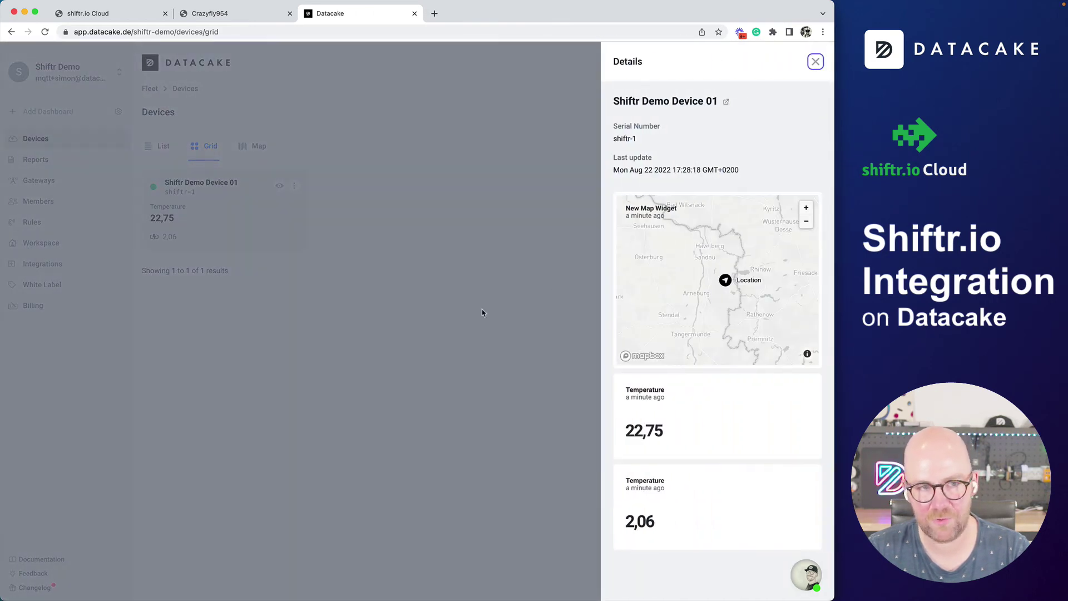
{"action": "left_click", "coordinate": [482, 312]}
{"action": "left_click", "coordinate": [257, 147]}
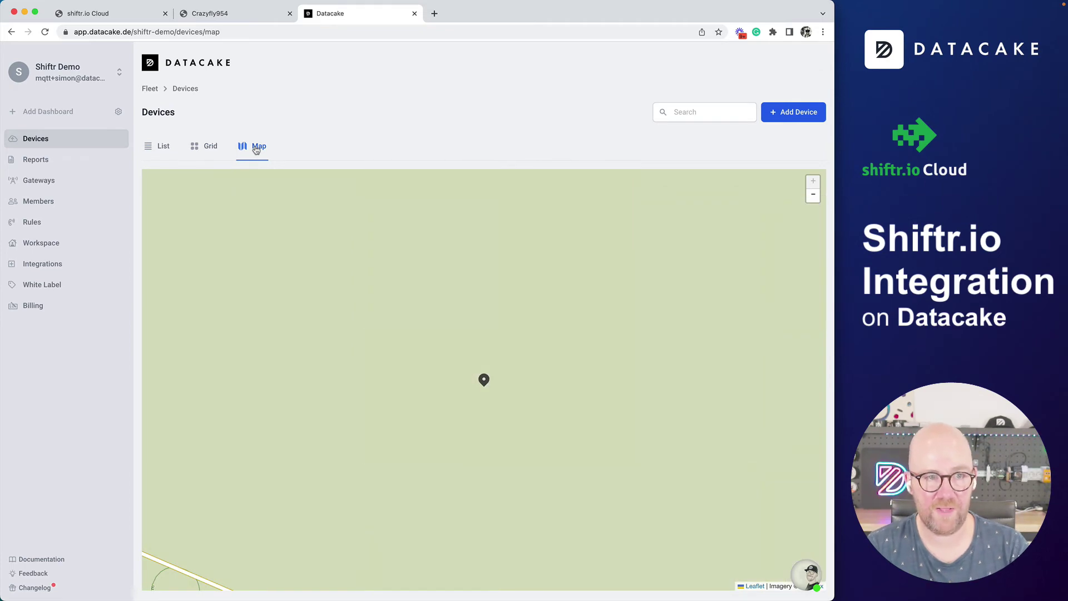
- Check the simulator's sent messages in VS Code, then show Datacake's devices as a list
{"action": "key", "text": "super+Tab"}
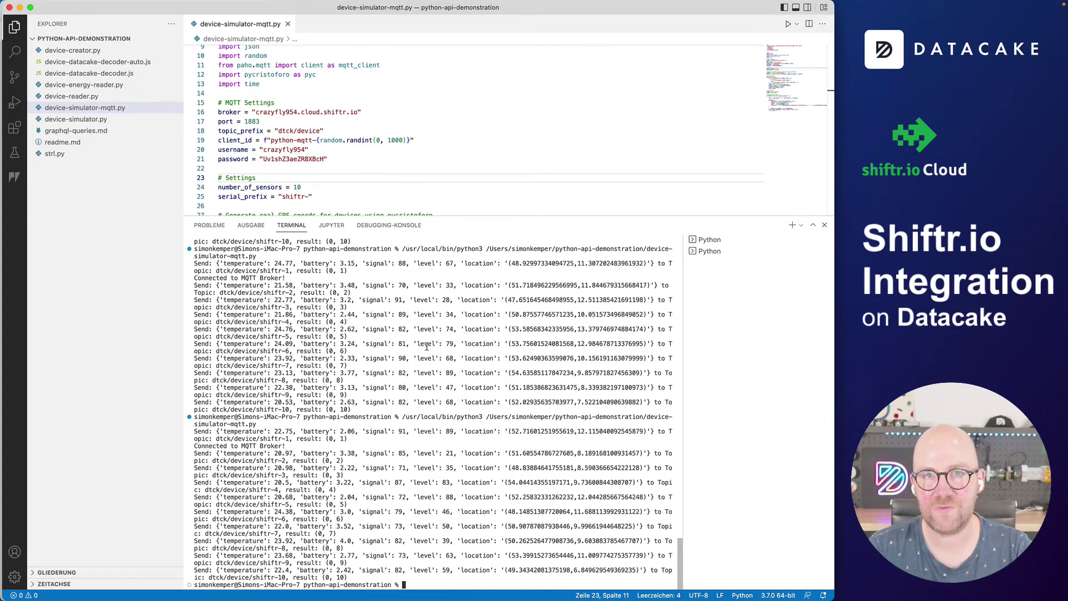
{"action": "key", "text": "super+Tab"}
{"action": "left_click", "coordinate": [160, 150]}
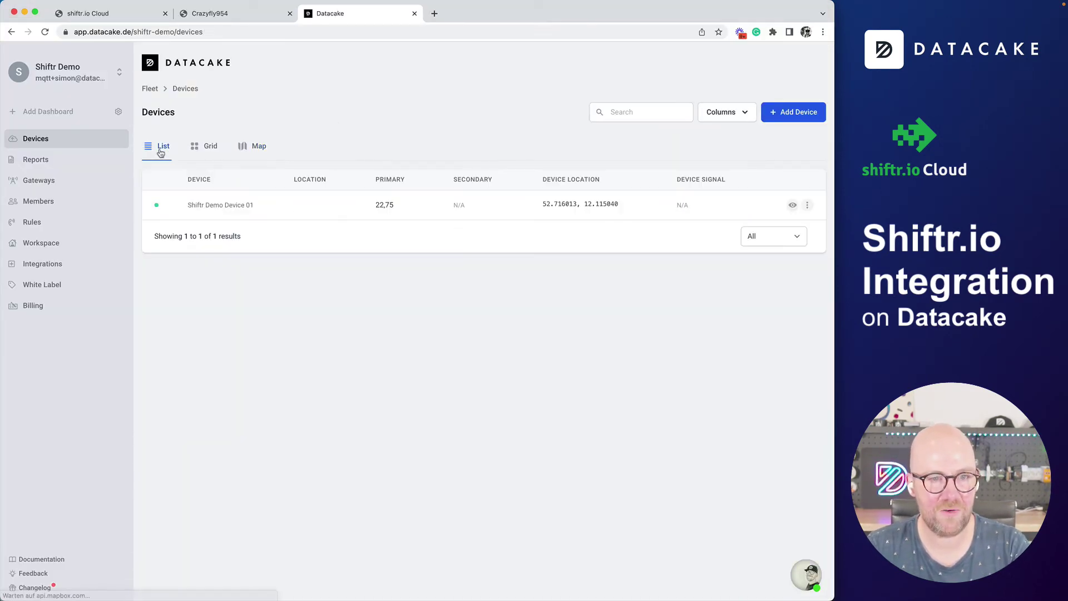
- Start adding API devices to the existing Shiftr Demo Product
{"action": "left_click", "coordinate": [790, 117]}
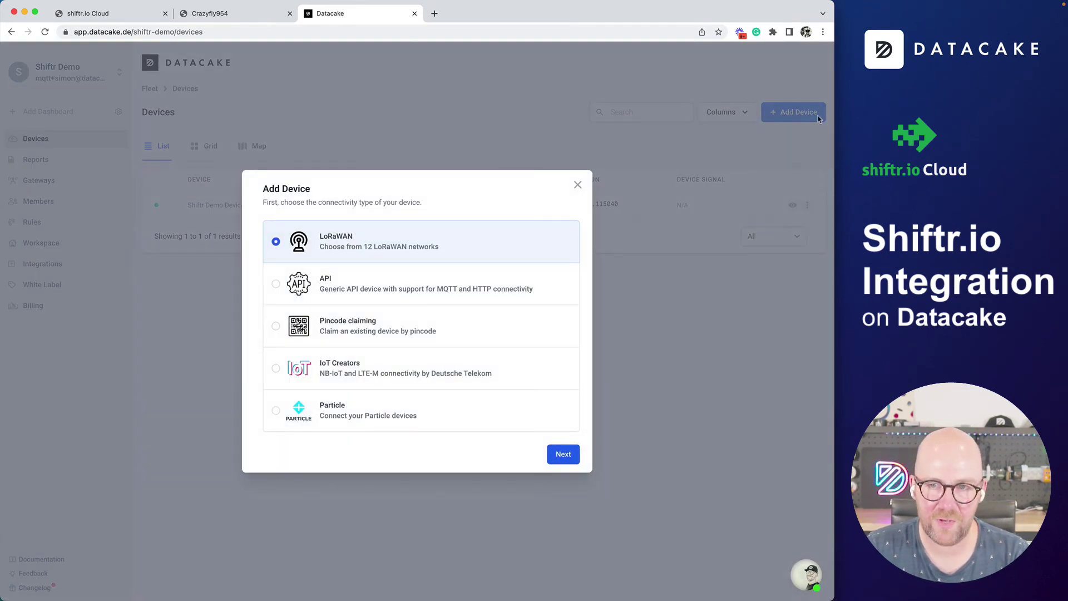
{"action": "left_click", "coordinate": [356, 284]}
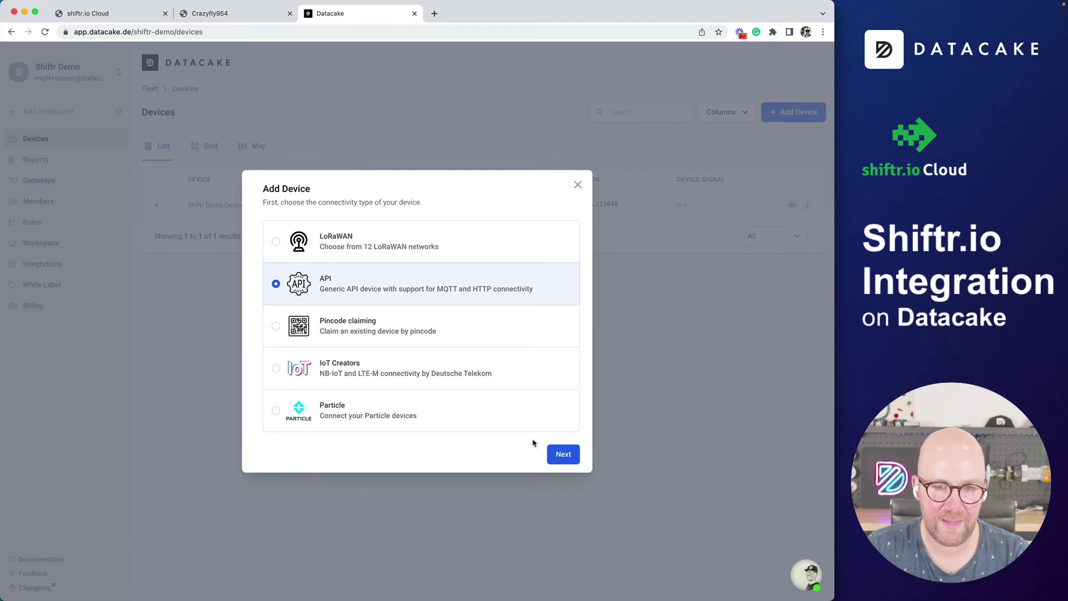
{"action": "left_click", "coordinate": [561, 454]}
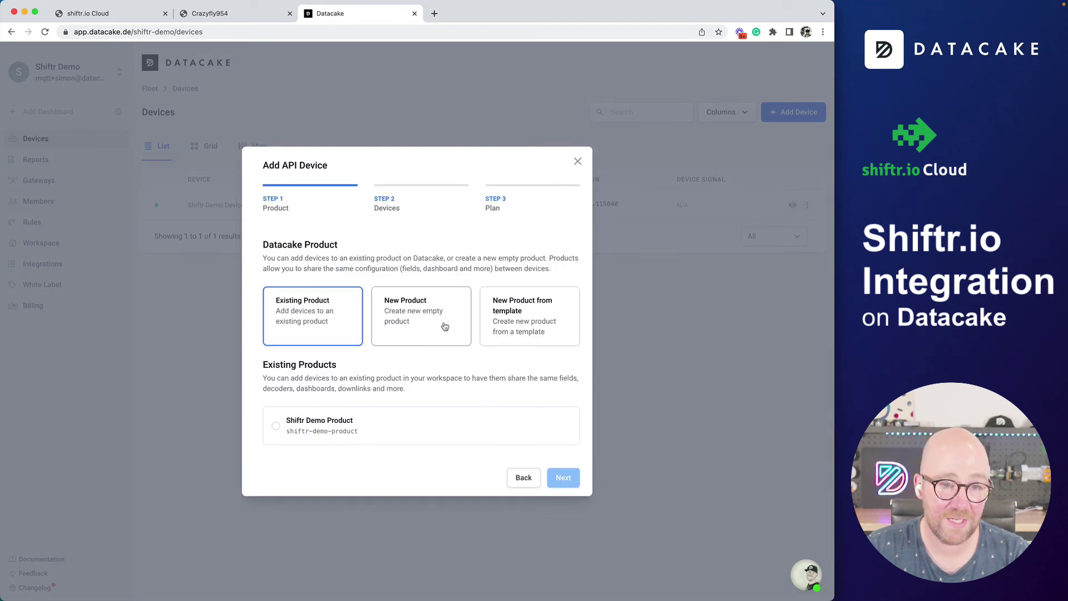
{"action": "left_click", "coordinate": [332, 425]}
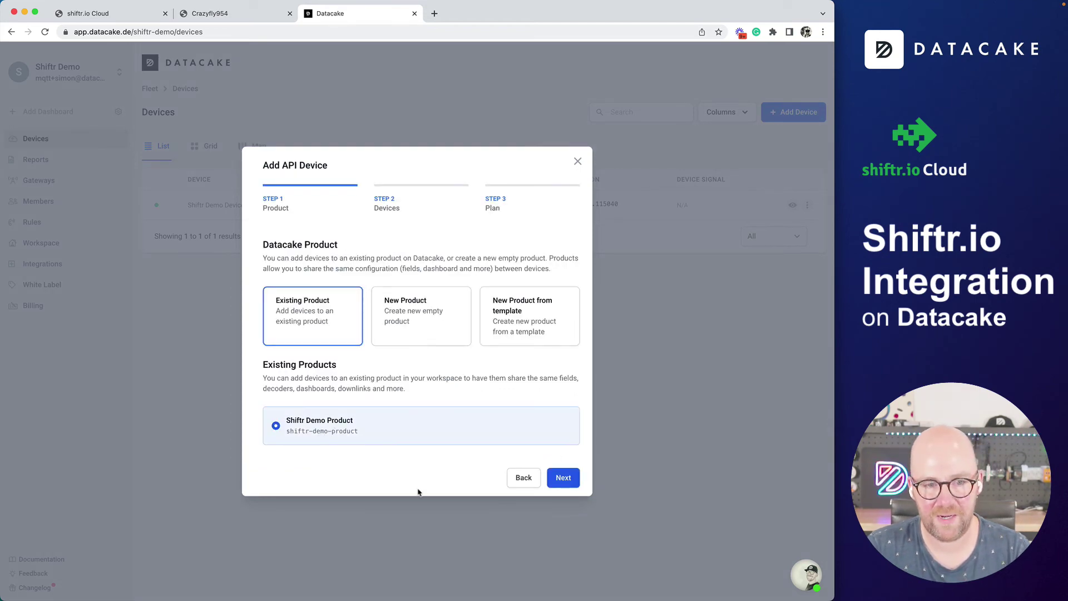
{"action": "left_click", "coordinate": [563, 478]}
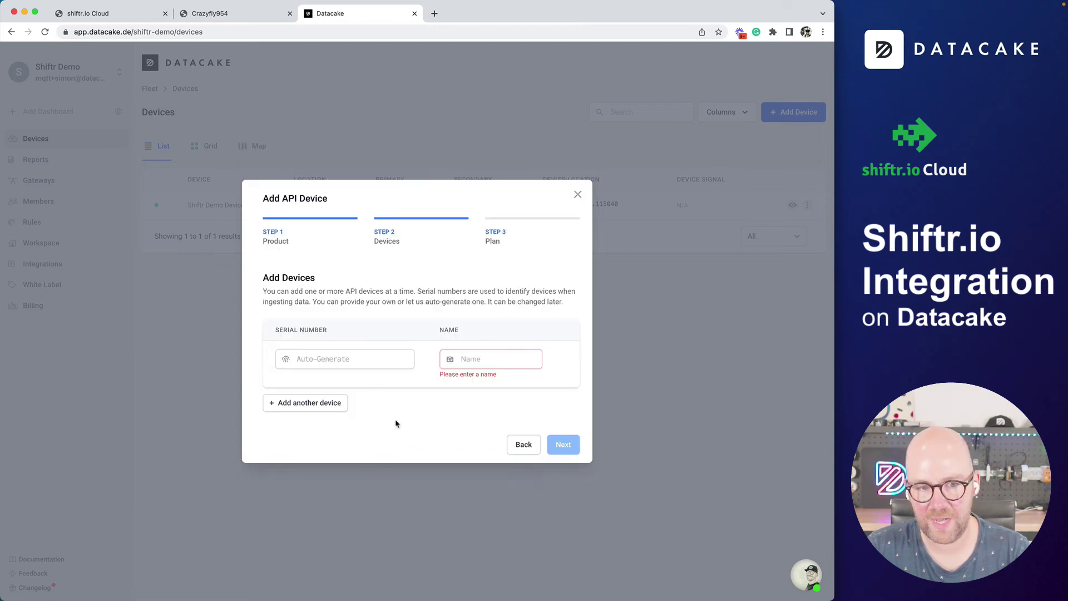
- Add eight more device rows to the entry list
{"action": "left_click", "coordinate": [318, 405]}
{"action": "left_click", "coordinate": [319, 429]}
{"action": "left_click", "coordinate": [313, 455]}
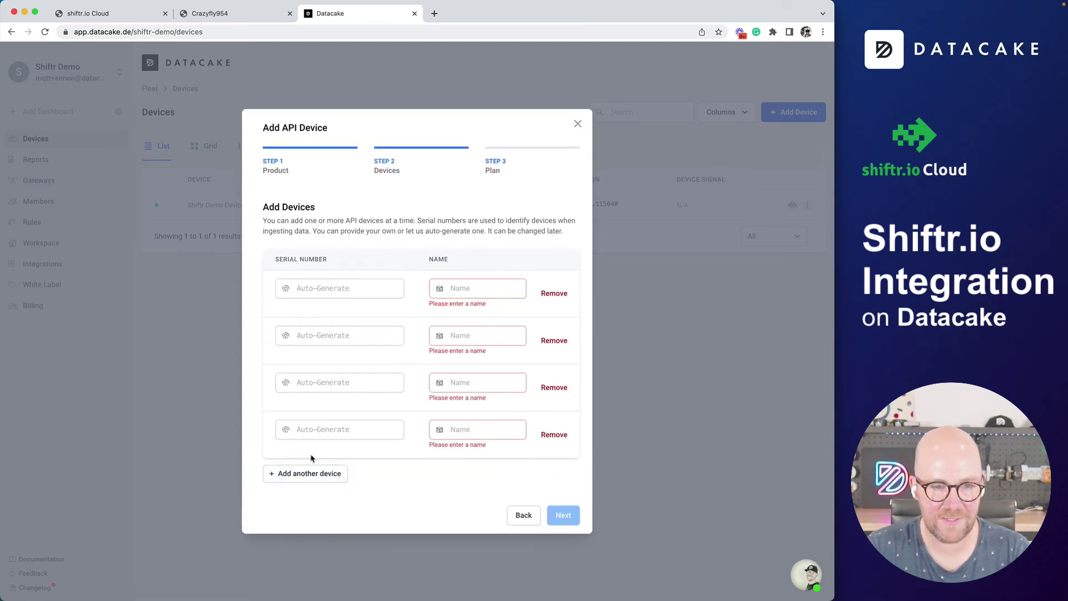
{"action": "left_click", "coordinate": [313, 477]}
{"action": "left_click", "coordinate": [313, 497]}
{"action": "left_click", "coordinate": [312, 521]}
{"action": "left_click", "coordinate": [312, 521]}
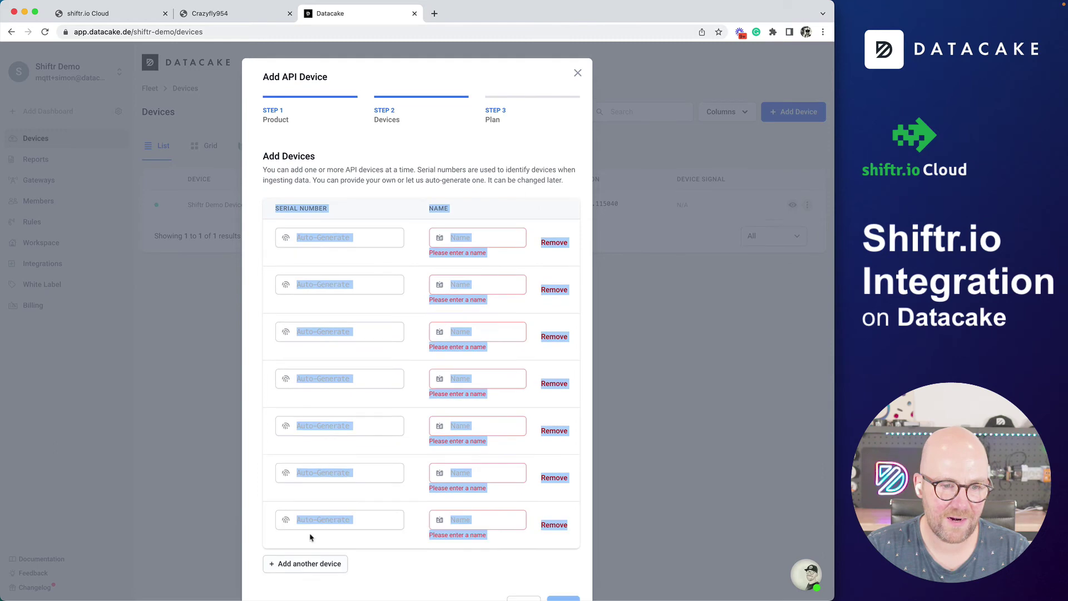
{"action": "left_click", "coordinate": [312, 567]}
- Enter serial numbers shiftr-2 through shiftr-5 in the first four rows
{"action": "left_click", "coordinate": [352, 241]}
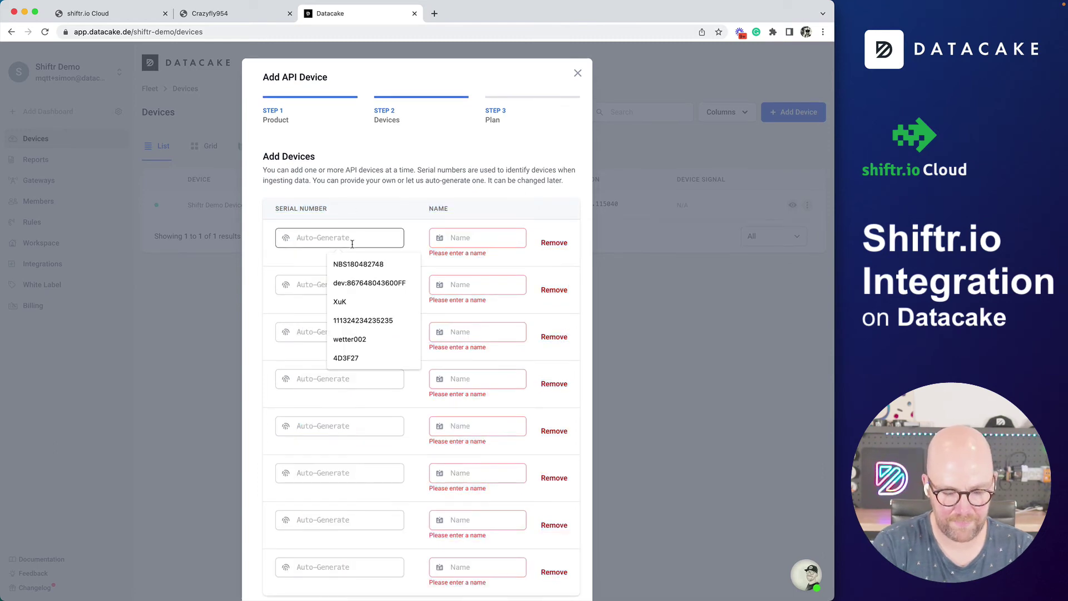
{"action": "type", "text": "shiftr-2"}
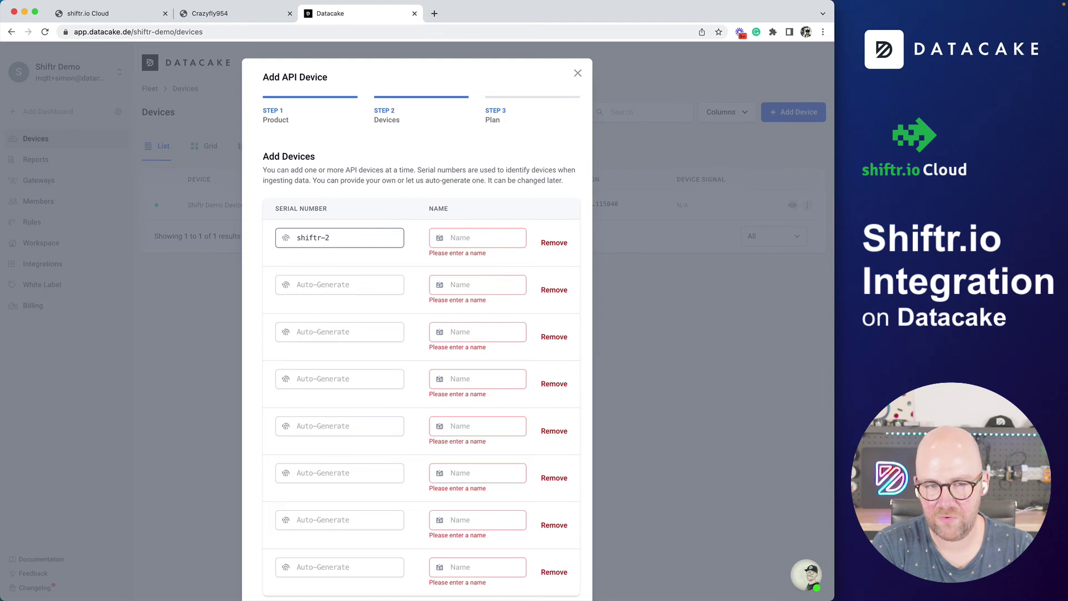
{"action": "key", "text": "super+a"}
{"action": "key", "text": "super+c"}
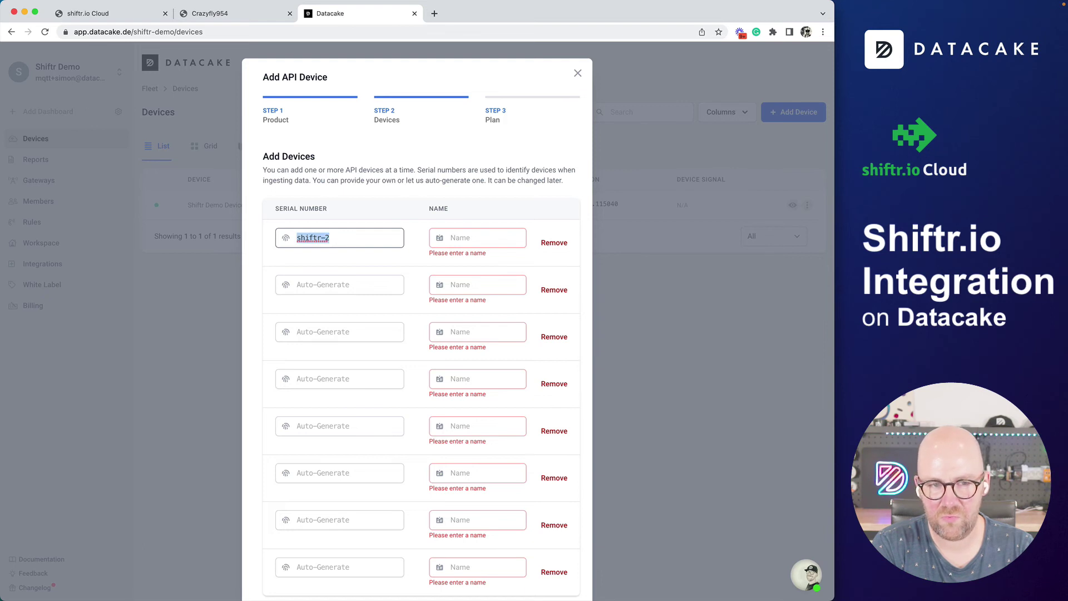
{"action": "left_click", "coordinate": [339, 285]}
{"action": "key", "text": "super+v"}
{"action": "key", "text": "BackSpace"}
{"action": "type", "text": "3"}
{"action": "left_click", "coordinate": [340, 331]}
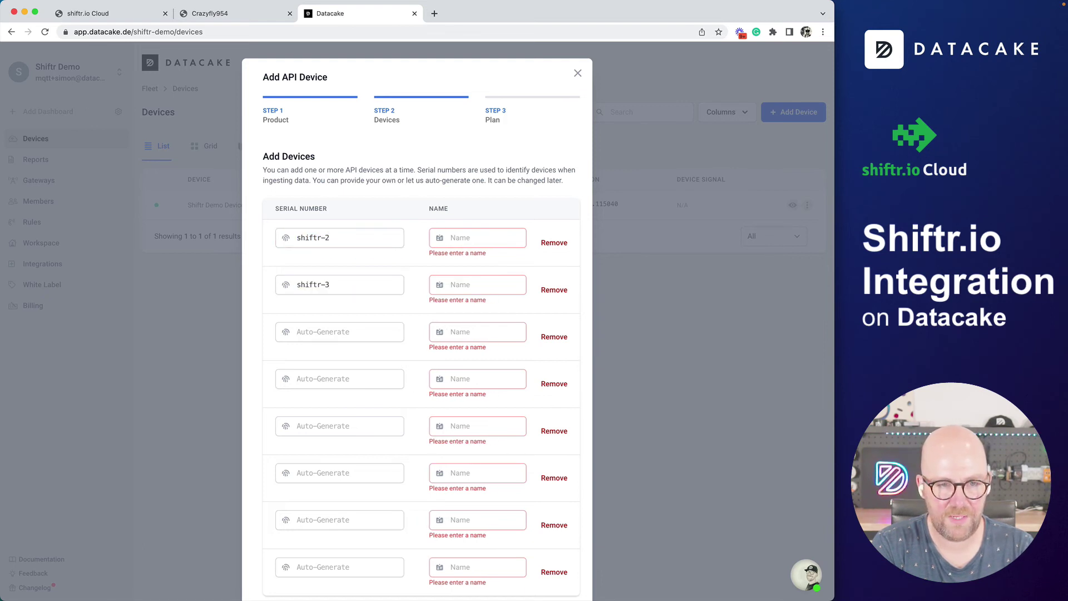
{"action": "key", "text": "super+v"}
{"action": "key", "text": "BackSpace"}
{"action": "type", "text": "4"}
{"action": "key", "text": "Tab"}
- Enter serial numbers shiftr-6 through shiftr-10, adding one more row for the last
{"action": "key", "text": "Tab"}
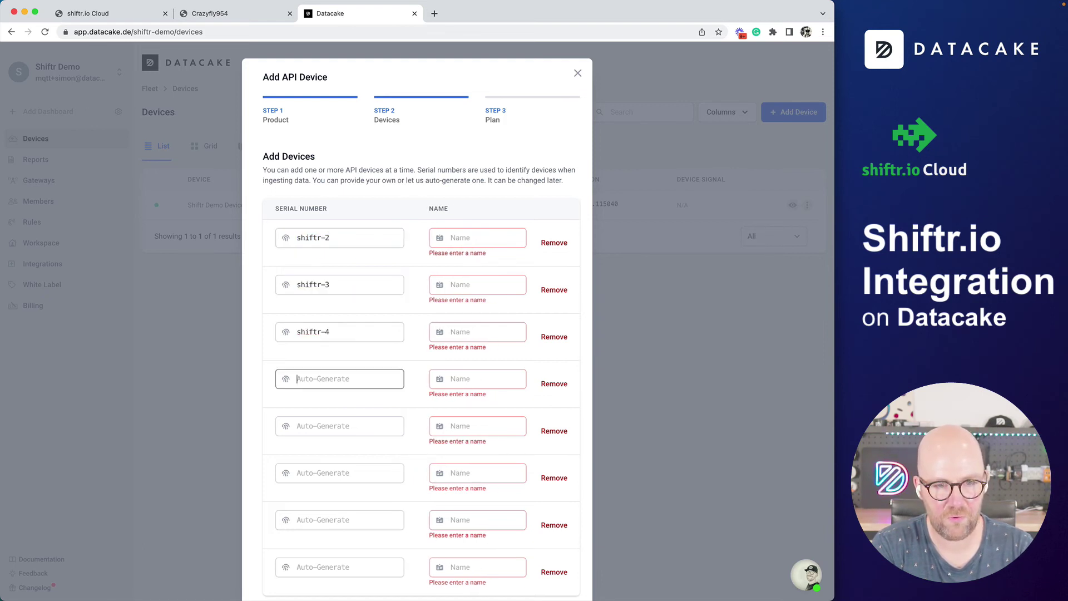
{"action": "key", "text": "super+v"}
{"action": "key", "text": "BackSpace"}
{"action": "type", "text": "5"}
{"action": "key", "text": "Tab"}
{"action": "key", "text": "Tab"}
{"action": "key", "text": "super+v"}
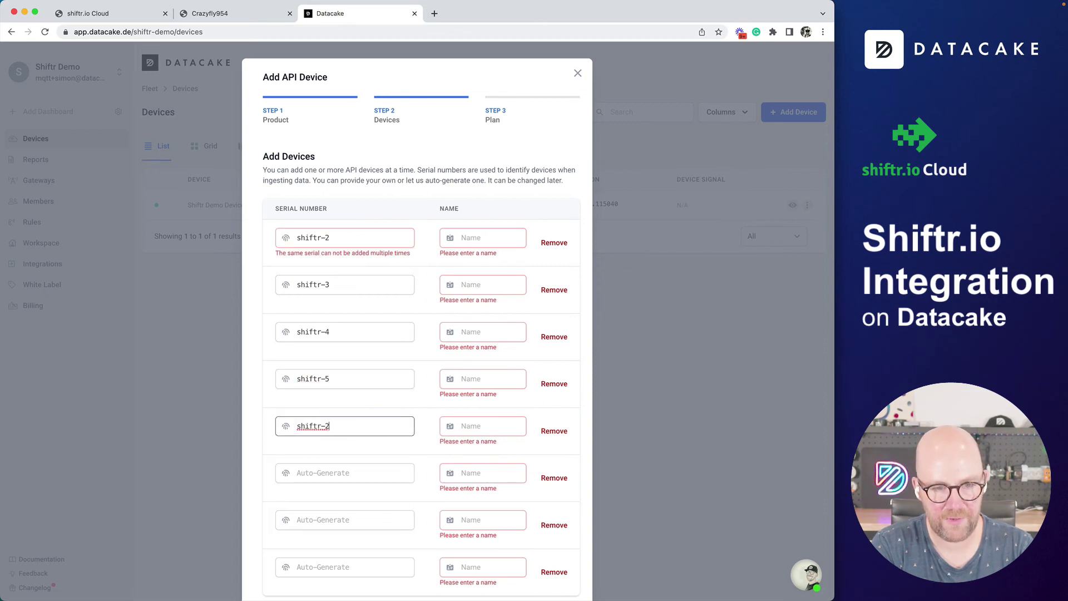
{"action": "key", "text": "BackSpace"}
{"action": "type", "text": "6"}
{"action": "key", "text": "Tab"}
{"action": "key", "text": "Tab"}
{"action": "key", "text": "super+v"}
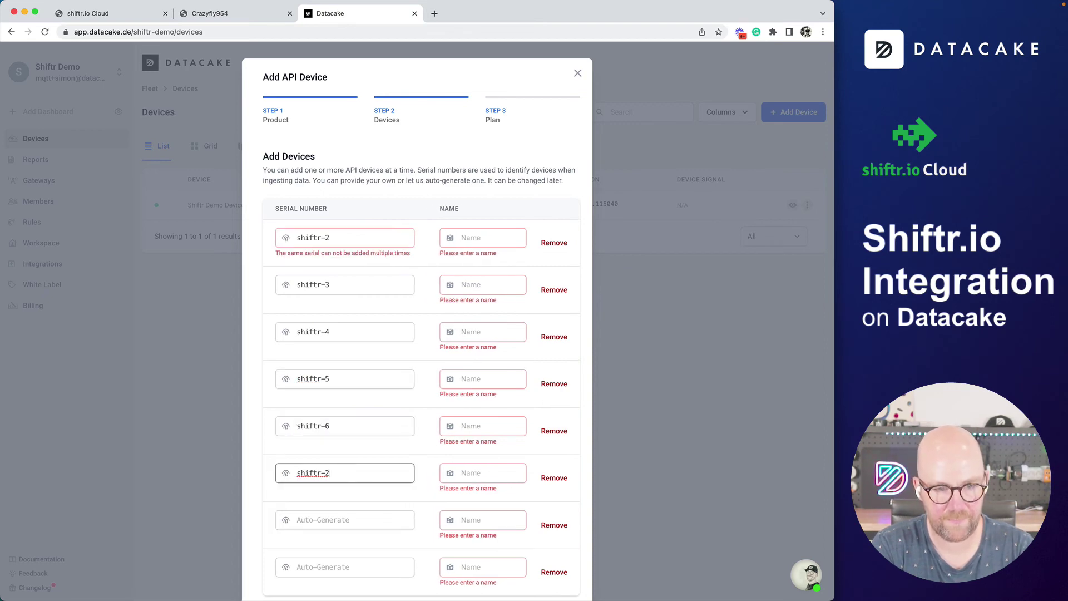
{"action": "key", "text": "BackSpace"}
{"action": "type", "text": "7"}
{"action": "key", "text": "Tab"}
{"action": "key", "text": "Tab"}
{"action": "key", "text": "super+v"}
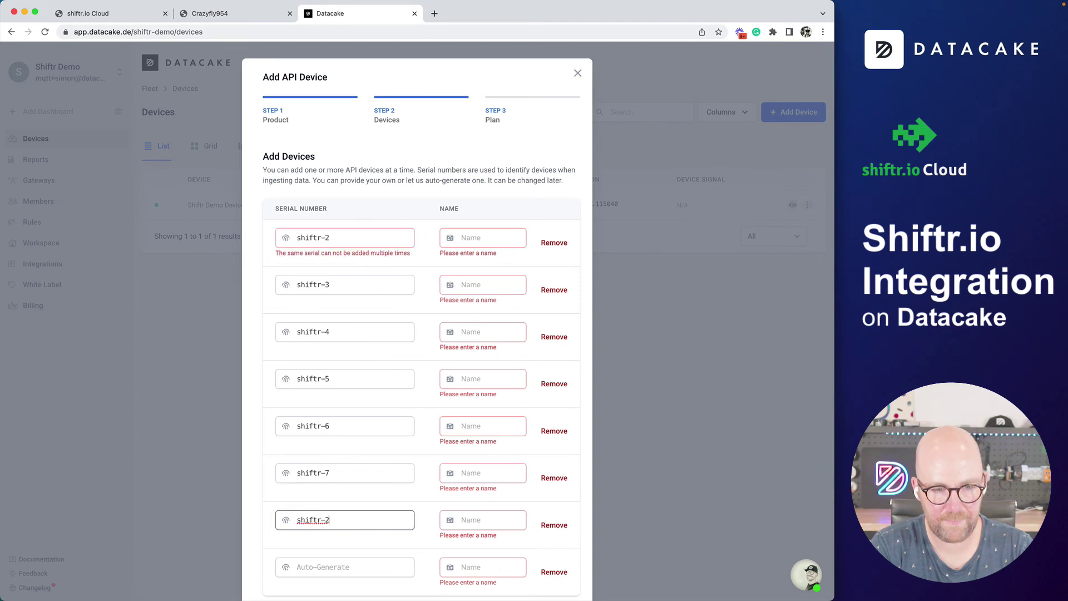
{"action": "key", "text": "BackSpace"}
{"action": "type", "text": "8"}
{"action": "key", "text": "Tab"}
{"action": "key", "text": "Tab"}
{"action": "key", "text": "super+v"}
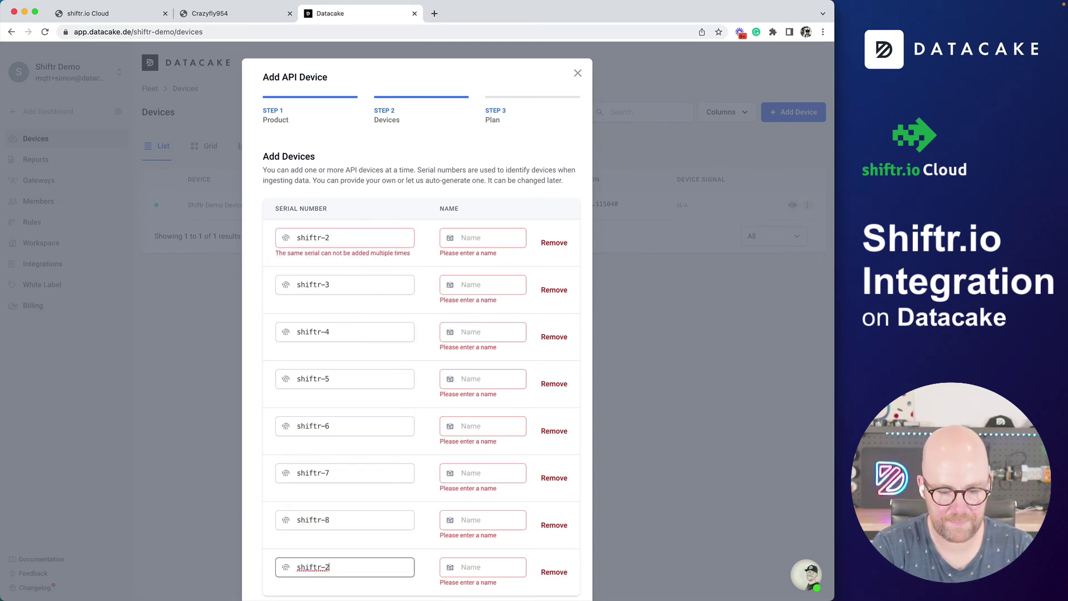
{"action": "key", "text": "BackSpace"}
{"action": "type", "text": "9"}
{"action": "scroll", "coordinate": [337, 227], "scroll_direction": "down", "scroll_amount": 3}
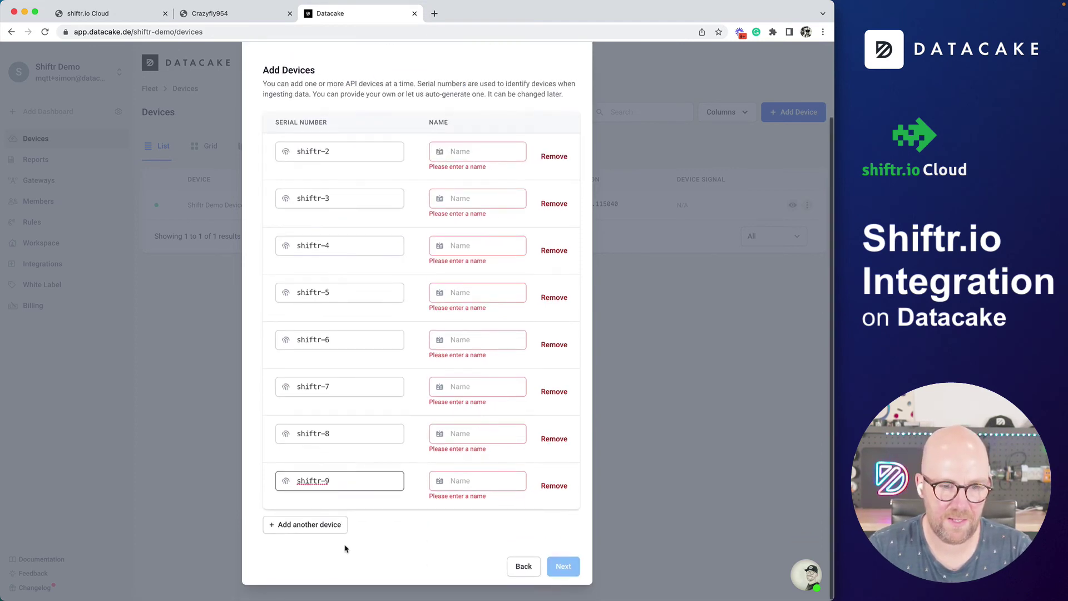
{"action": "left_click", "coordinate": [337, 515]}
{"action": "left_click", "coordinate": [328, 525]}
{"action": "key", "text": "super+v"}
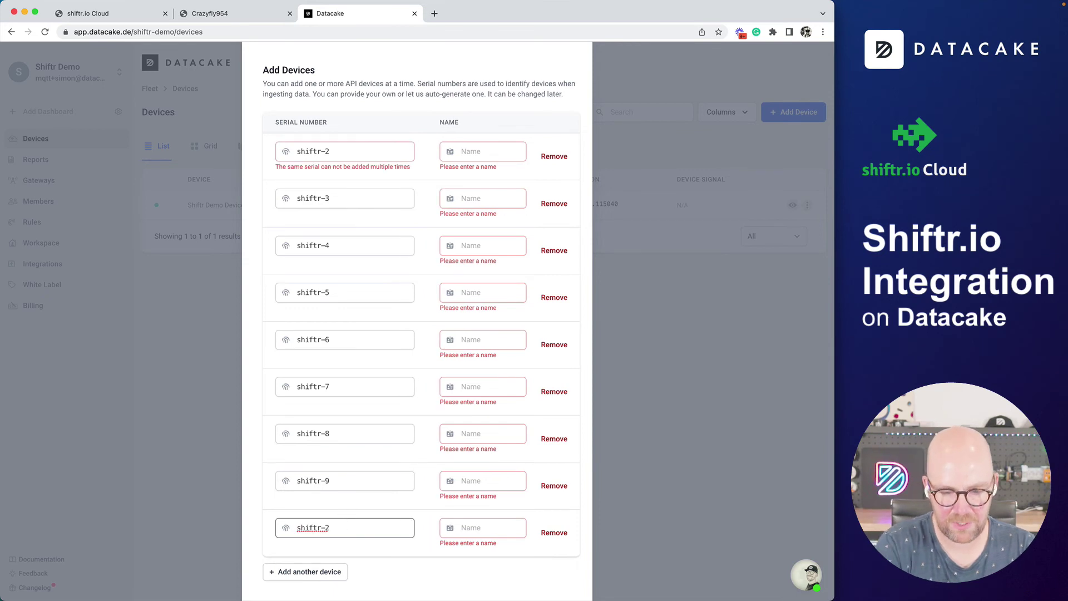
{"action": "key", "text": "BackSpace"}
{"action": "type", "text": "10"}
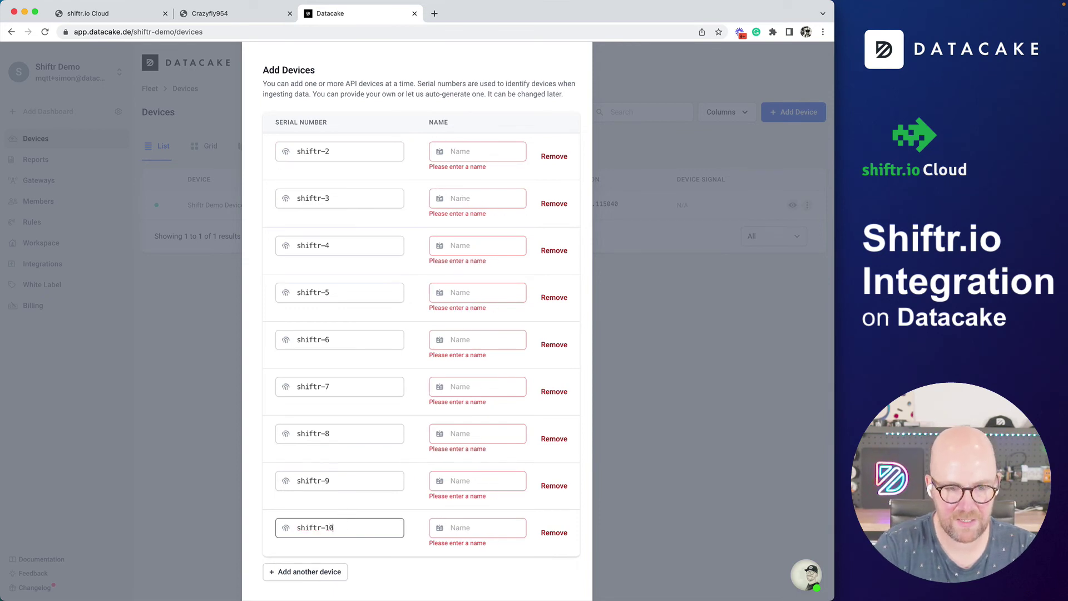
- Name the first new device 'Shiftr Demo Device 02', then reuse that name for rows 03 and 04
{"action": "left_click", "coordinate": [479, 152]}
{"action": "type", "text": "Shiftr Demo Device 0"}
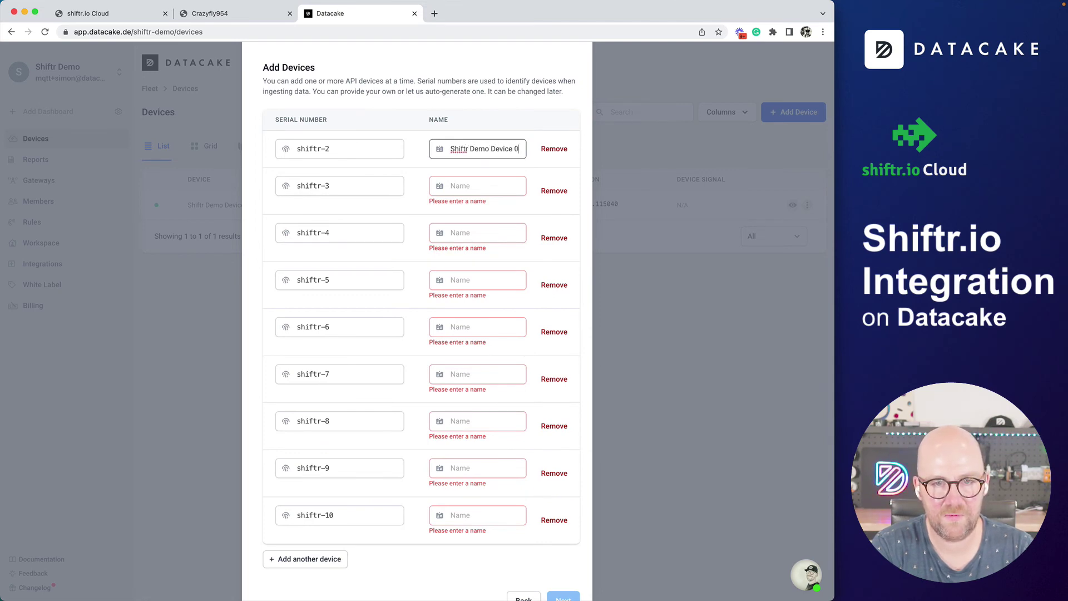
{"action": "type", "text": "2"}
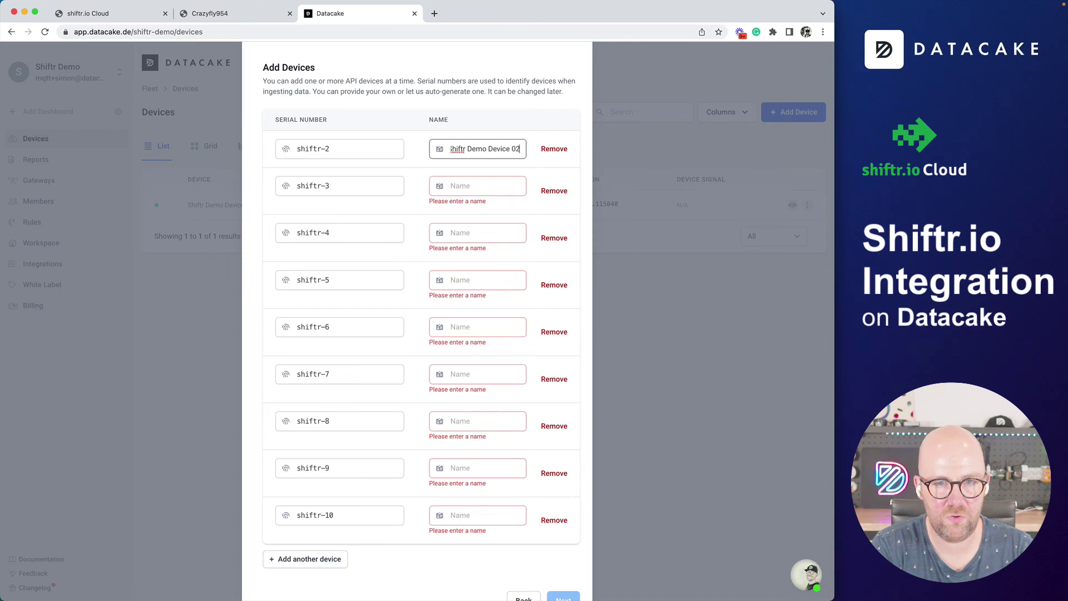
{"action": "key", "text": "super+a"}
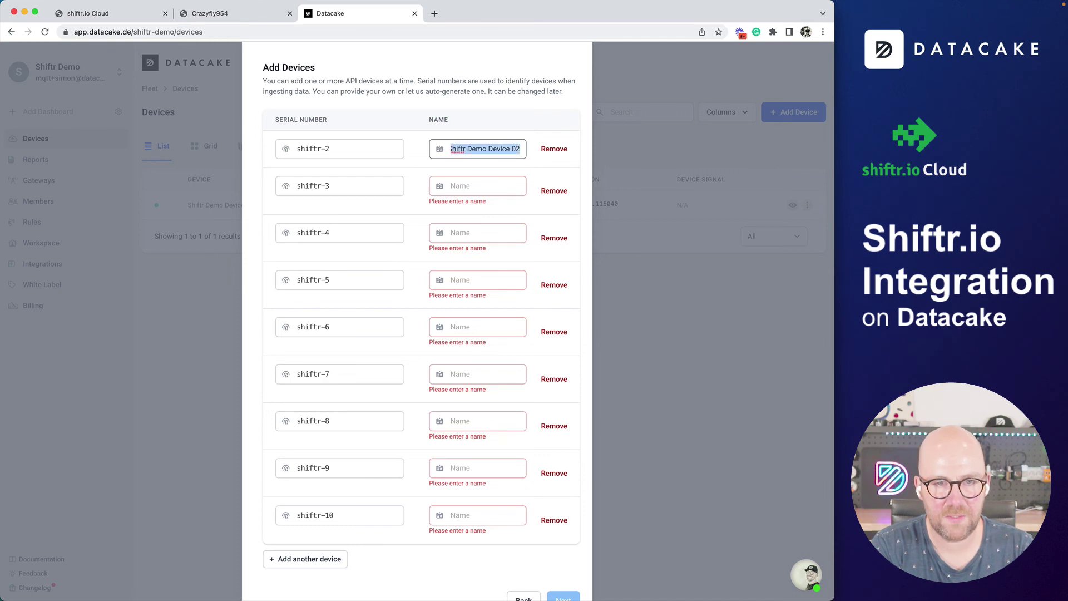
{"action": "key", "text": "super+c"}
{"action": "key", "text": "Tab"}
{"action": "key", "text": "Tab"}
{"action": "key", "text": "Tab"}
{"action": "key", "text": "super+v"}
{"action": "key", "text": "BackSpace"}
{"action": "type", "text": "3"}
- Name the next rows Shiftr Demo Device 05, 06 and 07
{"action": "key", "text": "Tab"}
{"action": "key", "text": "Tab"}
{"action": "key", "text": "Tab"}
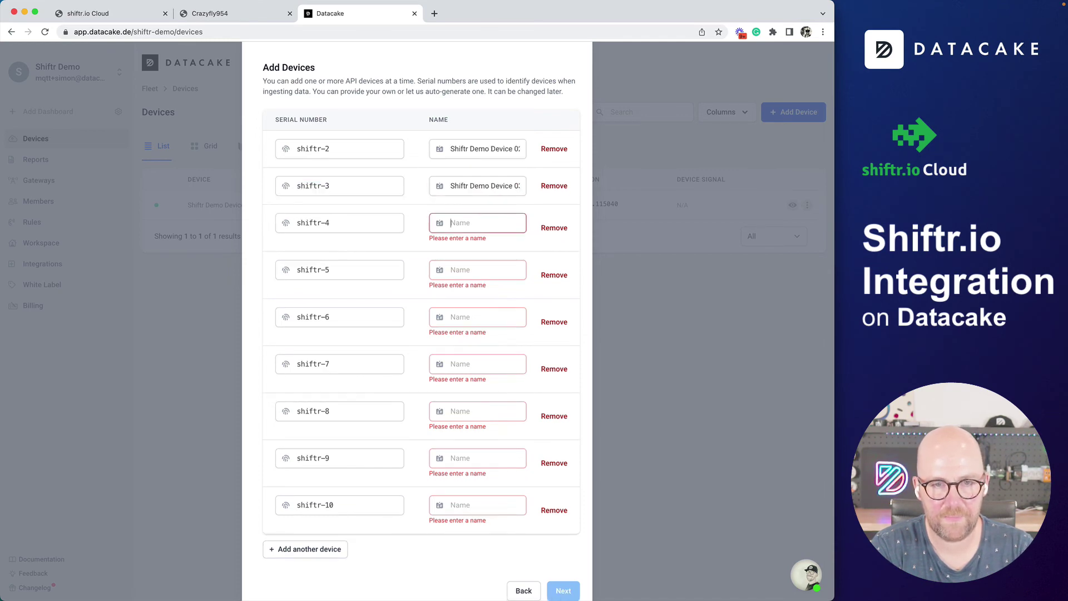
{"action": "key", "text": "super+v"}
{"action": "key", "text": "BackSpace"}
{"action": "type", "text": "4"}
{"action": "key", "text": "Tab"}
{"action": "key", "text": "Tab"}
{"action": "key", "text": "Tab"}
{"action": "key", "text": "super+v"}
{"action": "key", "text": "BackSpace"}
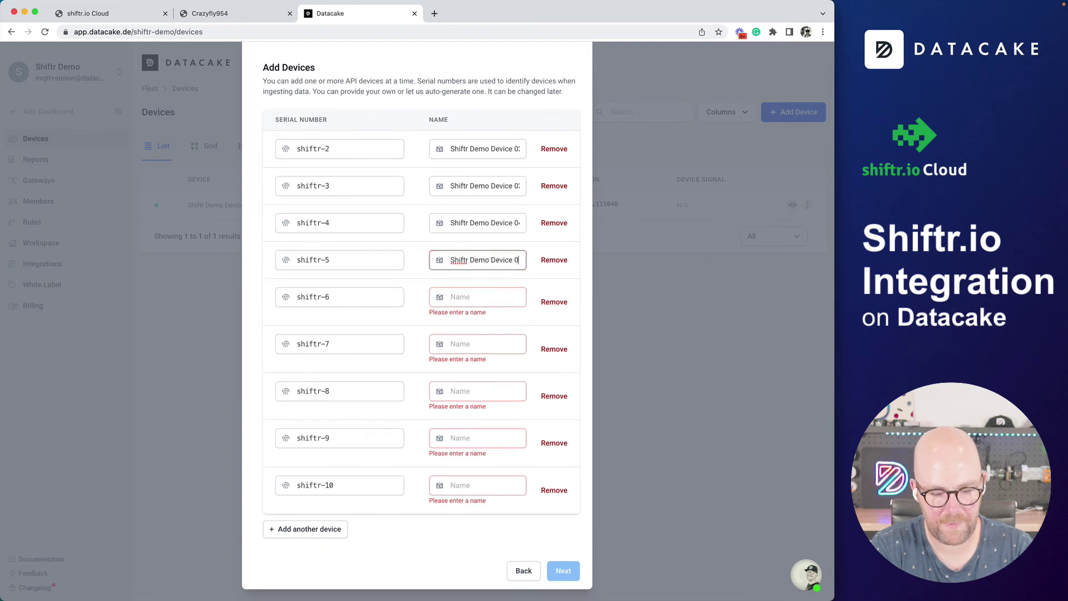
{"action": "type", "text": "5"}
{"action": "key", "text": "Tab"}
{"action": "key", "text": "Tab"}
{"action": "key", "text": "Tab"}
{"action": "key", "text": "super+v"}
{"action": "key", "text": "BackSpace"}
{"action": "type", "text": "6"}
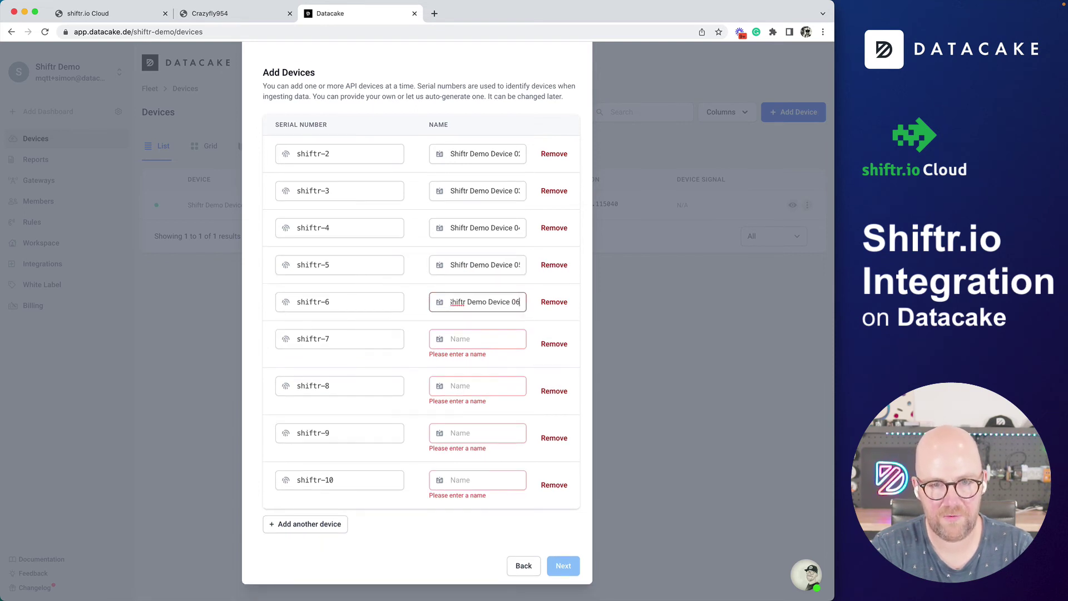
{"action": "key", "text": "Tab"}
{"action": "key", "text": "Tab"}
{"action": "key", "text": "Tab"}
{"action": "key", "text": "super+v"}
{"action": "key", "text": "BackSpace"}
{"action": "type", "text": "7"}
- Name the last rows Shiftr Demo Device 08, 09 and 10 and continue to plan selection
{"action": "key", "text": "Tab"}
{"action": "key", "text": "Tab"}
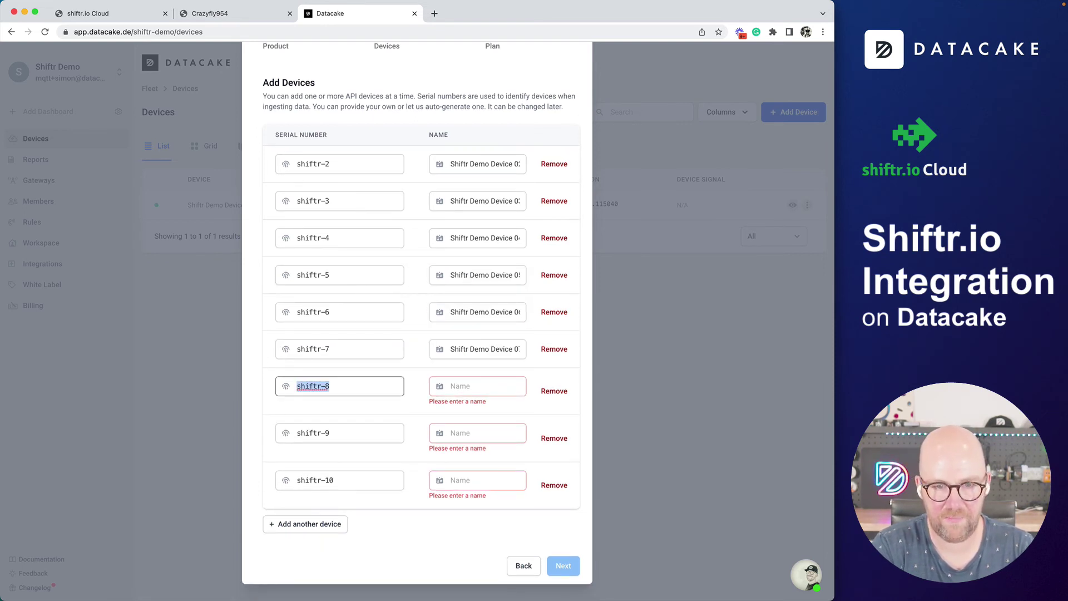
{"action": "key", "text": "Tab"}
{"action": "key", "text": "super+v"}
{"action": "key", "text": "BackSpace"}
{"action": "type", "text": "8"}
{"action": "key", "text": "Tab"}
{"action": "key", "text": "Tab"}
{"action": "key", "text": "Tab"}
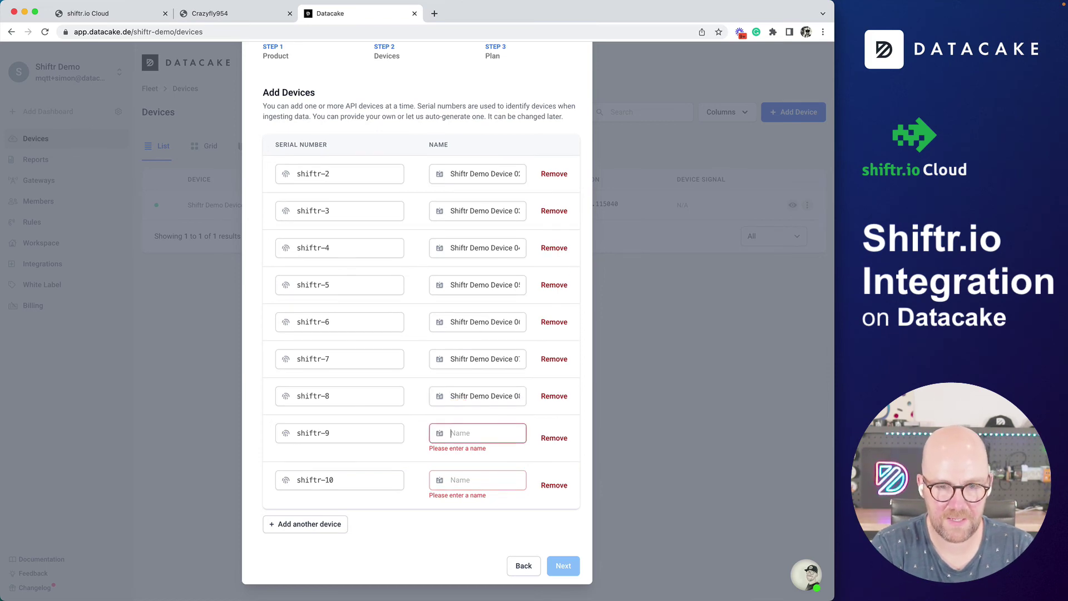
{"action": "key", "text": "super+v"}
{"action": "key", "text": "BackSpace"}
{"action": "type", "text": "9"}
{"action": "key", "text": "Tab"}
{"action": "key", "text": "Tab"}
{"action": "key", "text": "Tab"}
{"action": "key", "text": "super+v"}
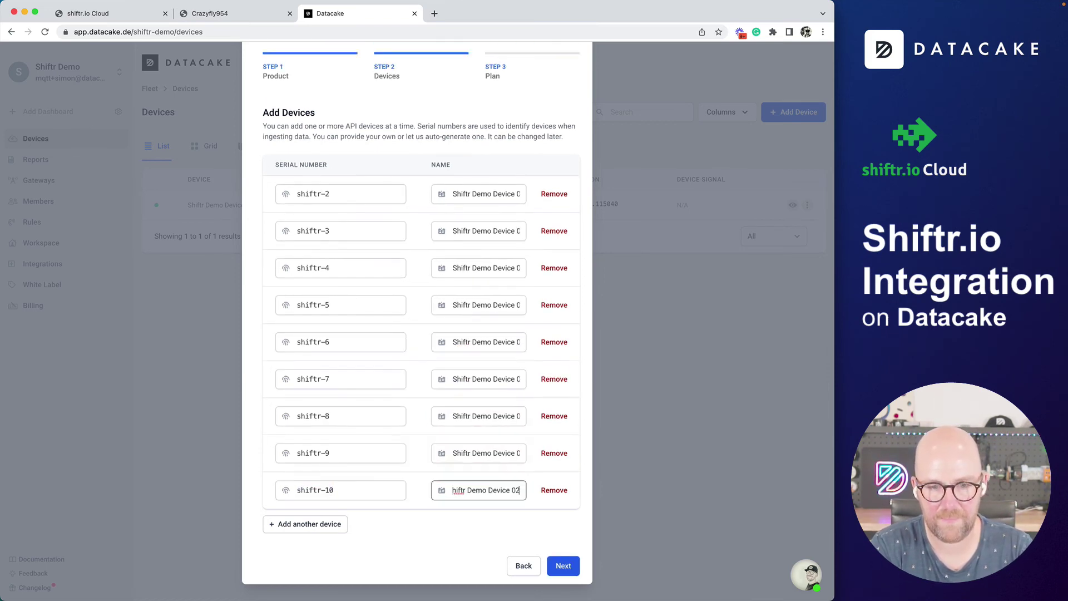
{"action": "key", "text": "BackSpace"}
{"action": "key", "text": "BackSpace"}
{"action": "type", "text": "10"}
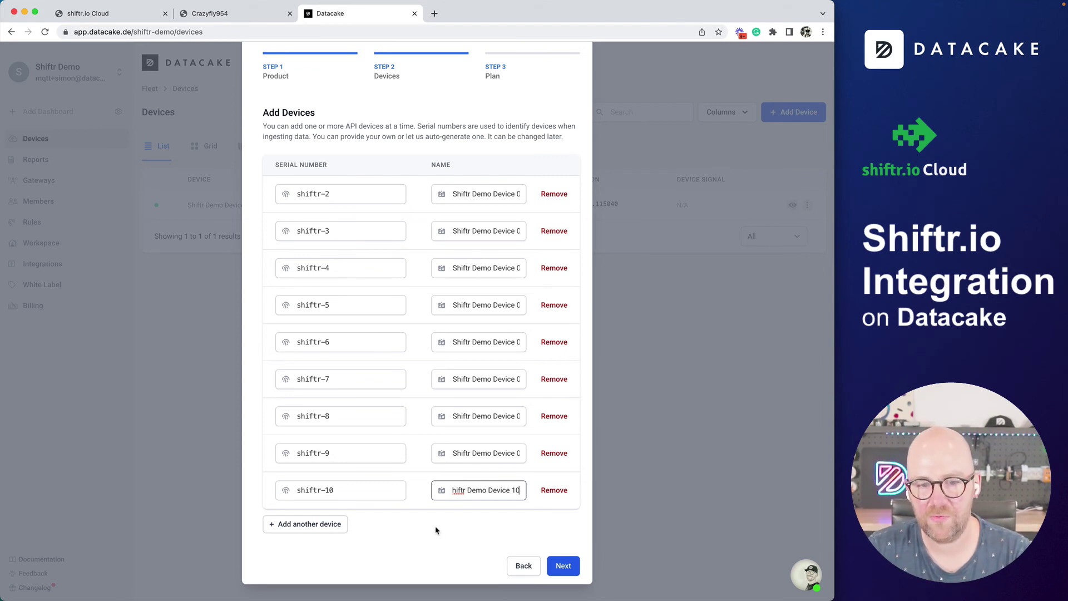
{"action": "left_click", "coordinate": [437, 556]}
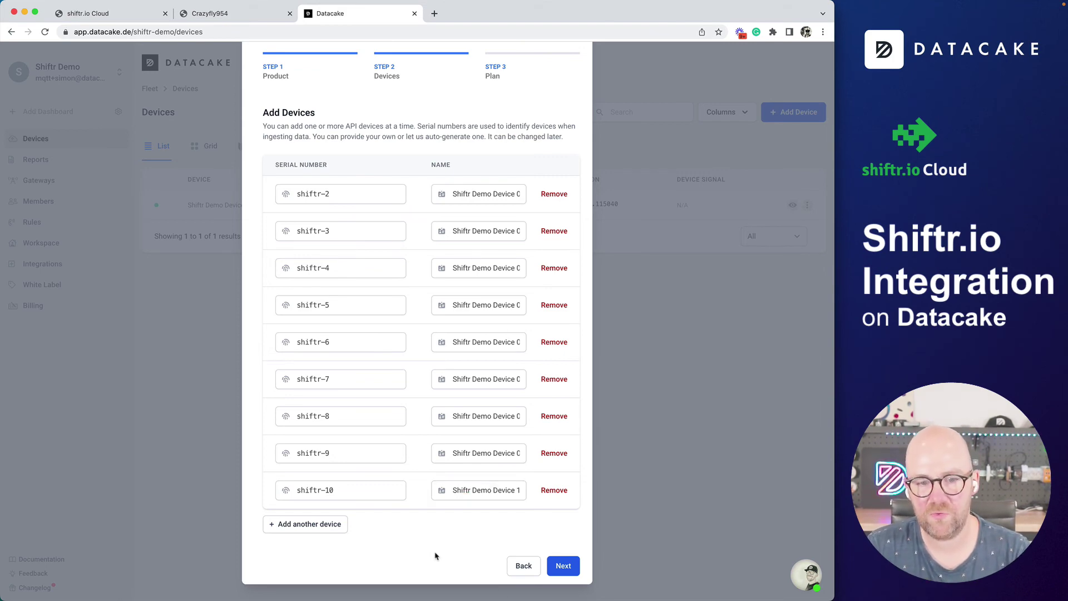
{"action": "left_click", "coordinate": [564, 566]}
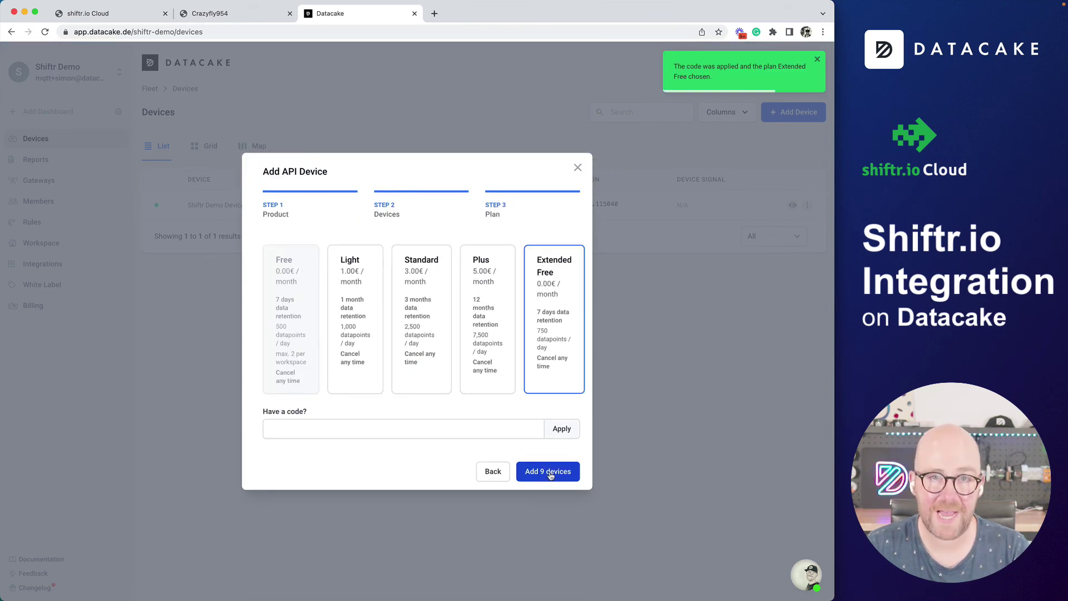
- Create the nine new devices and close the Shiftr Demo Device 02 details panel
{"action": "left_click", "coordinate": [549, 474]}
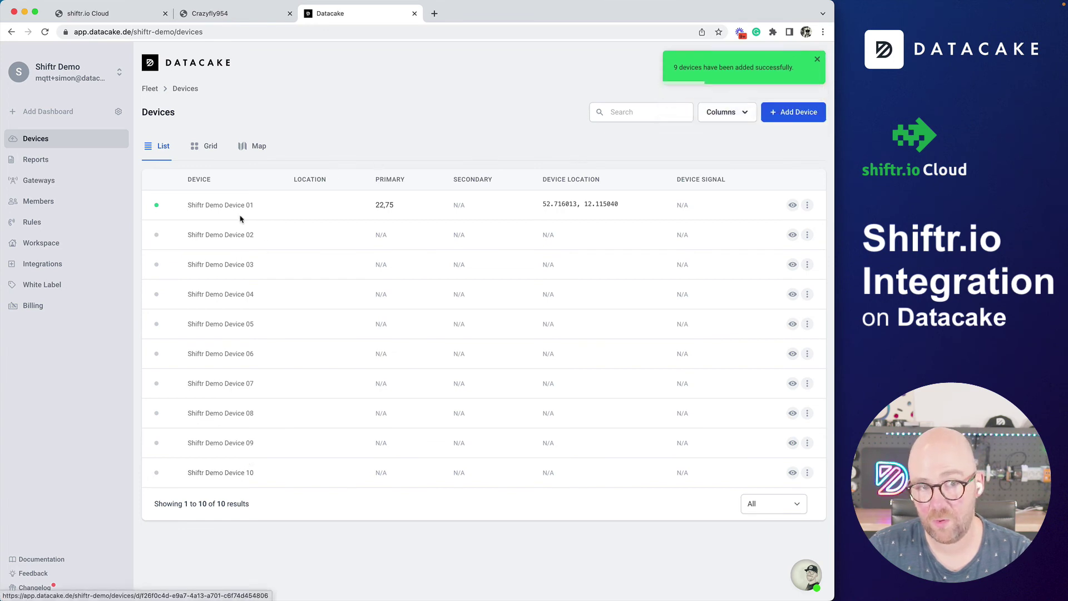
{"action": "key", "text": "super+Tab"}
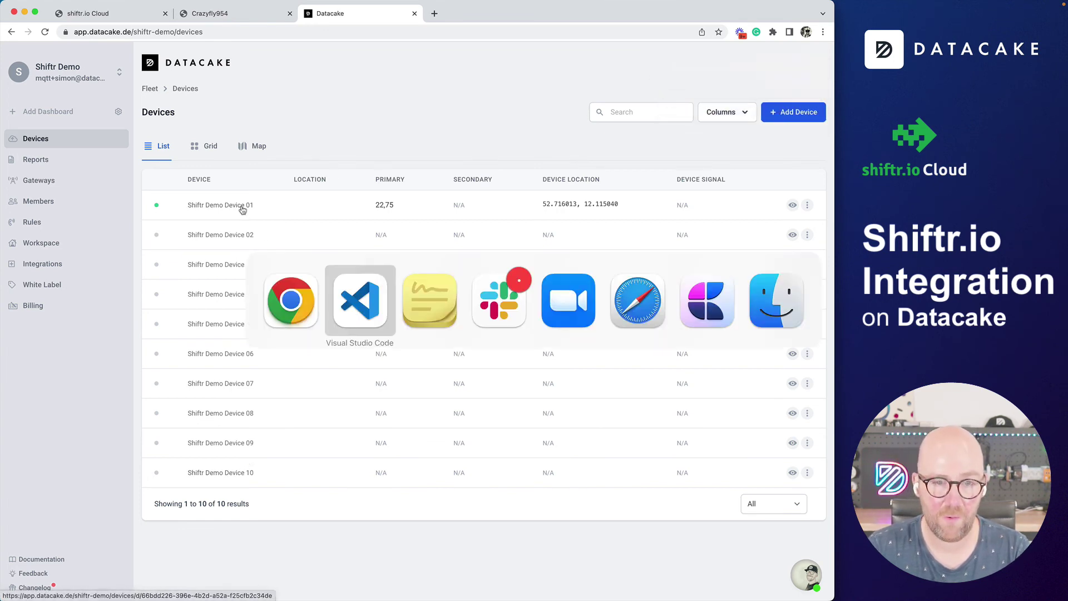
{"action": "key", "text": "super+shift+Tab"}
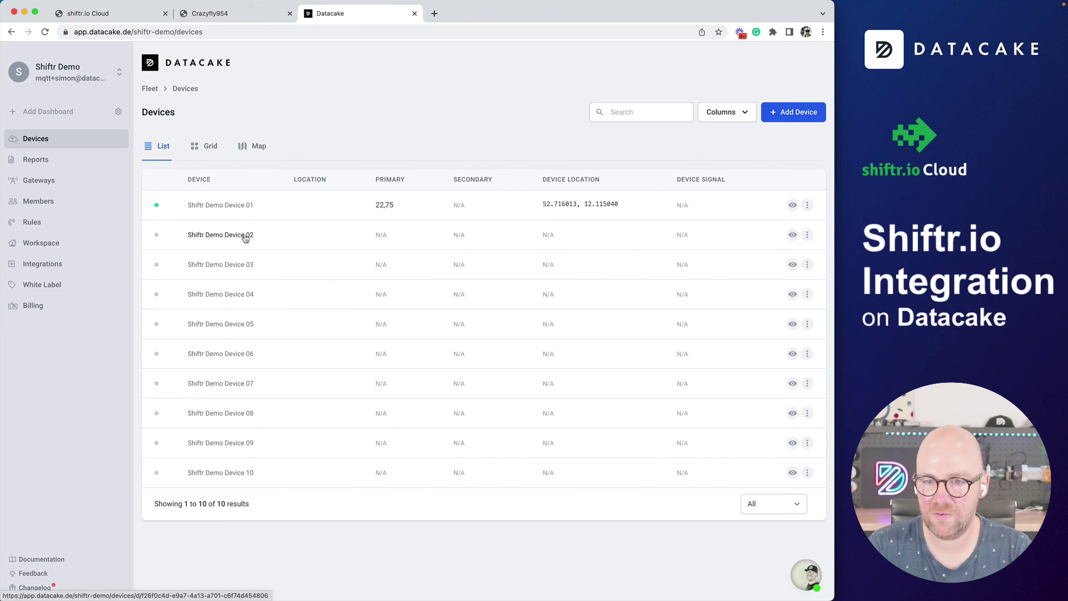
{"action": "left_click", "coordinate": [792, 235]}
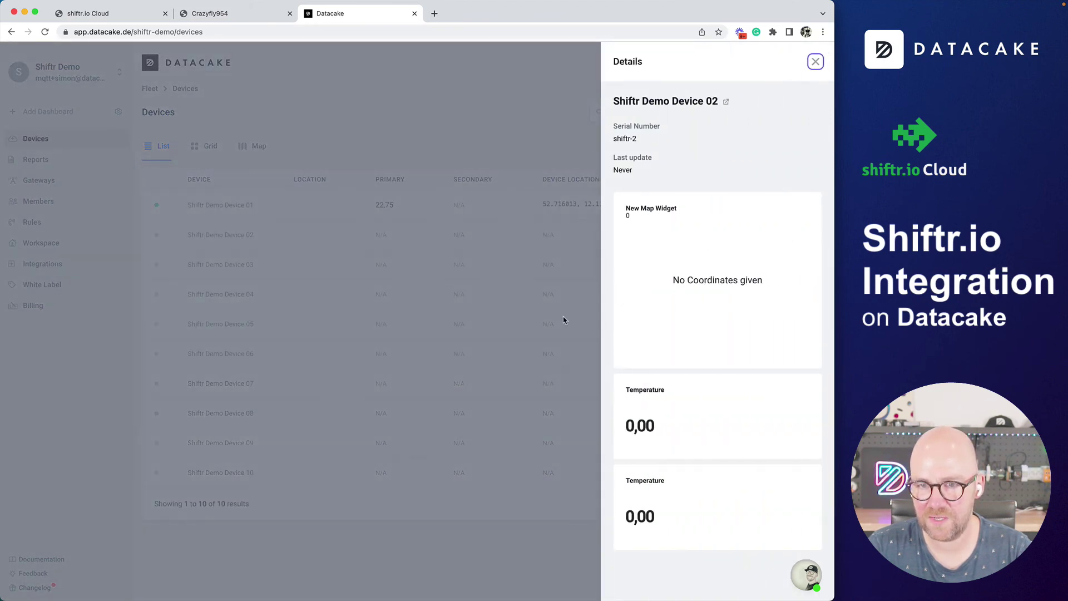
{"action": "left_click", "coordinate": [573, 317]}
- Add a Product column to the device list table
{"action": "left_click", "coordinate": [743, 114]}
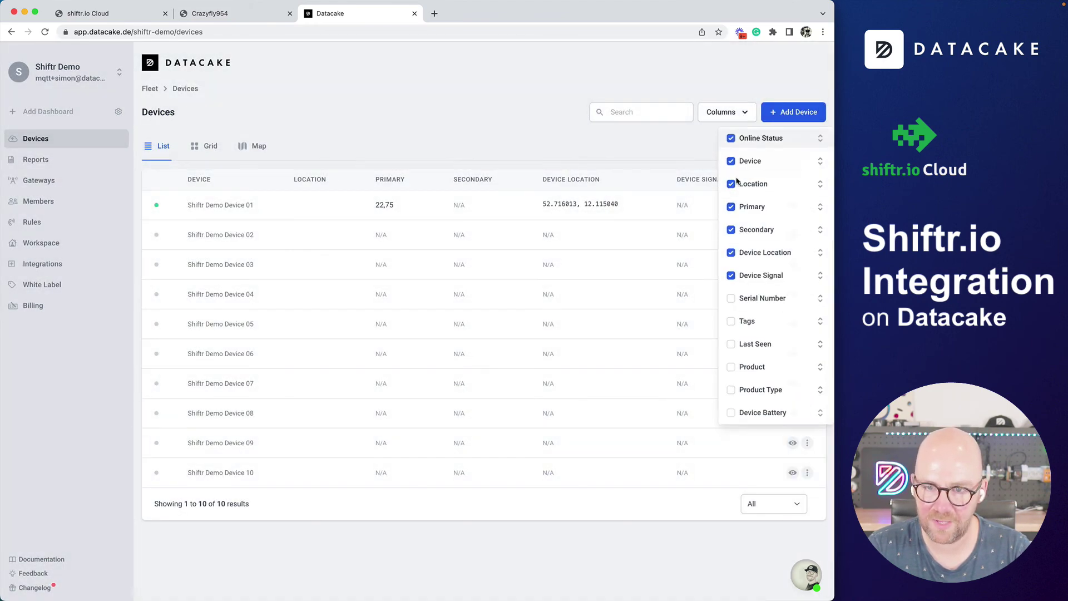
{"action": "left_click", "coordinate": [731, 368]}
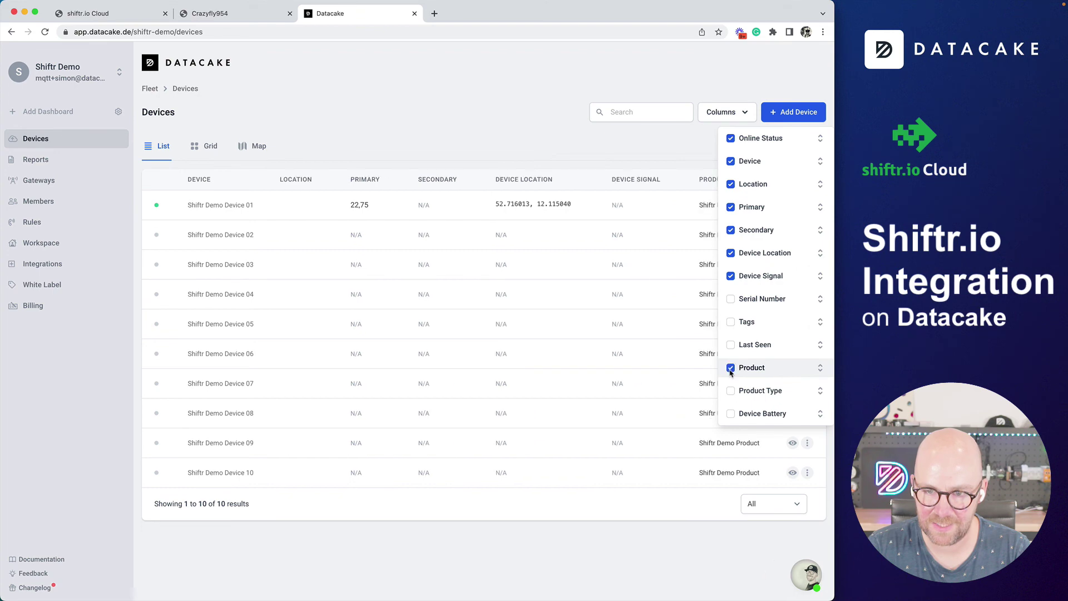
{"action": "left_click", "coordinate": [662, 370]}
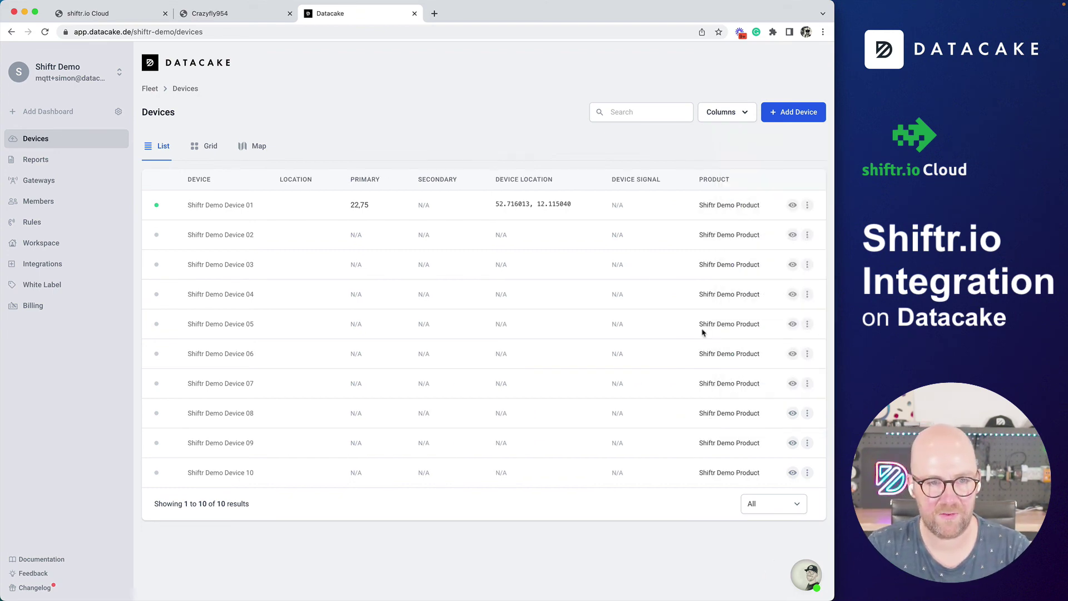
- Run device-simulator-mqtt.py in VS Code and return to the Datacake device list
{"action": "key", "text": "super+Tab"}
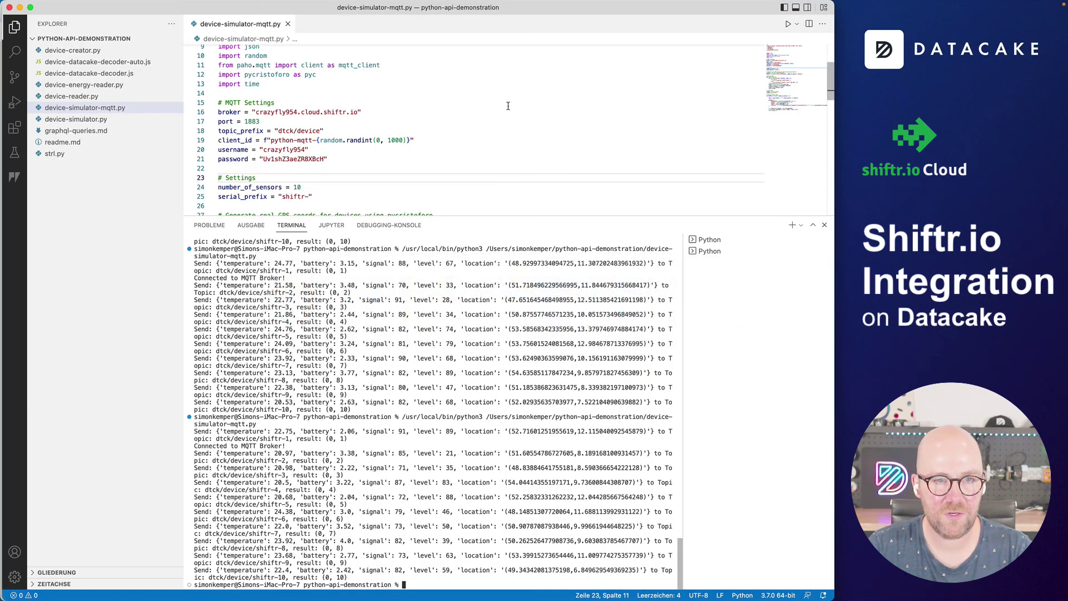
{"action": "left_click", "coordinate": [508, 106]}
{"action": "left_click", "coordinate": [788, 25]}
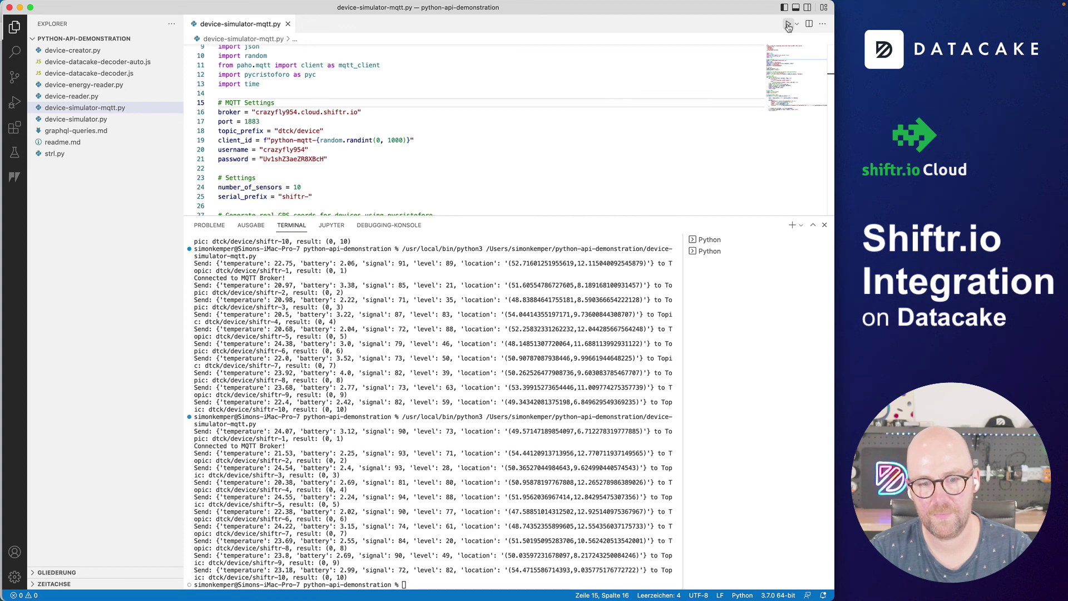
{"action": "key", "text": "super+Tab"}
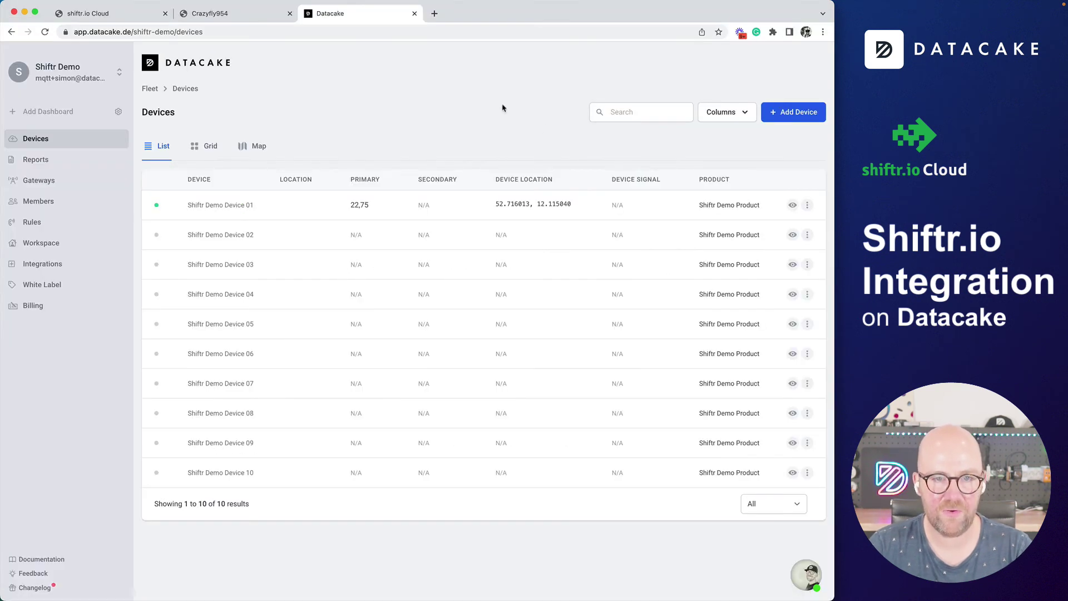
- Reload the Devices page and inspect the map's Leipzig cluster, Device 05 and Frankfurt-area markers
{"action": "key", "text": "super+r"}
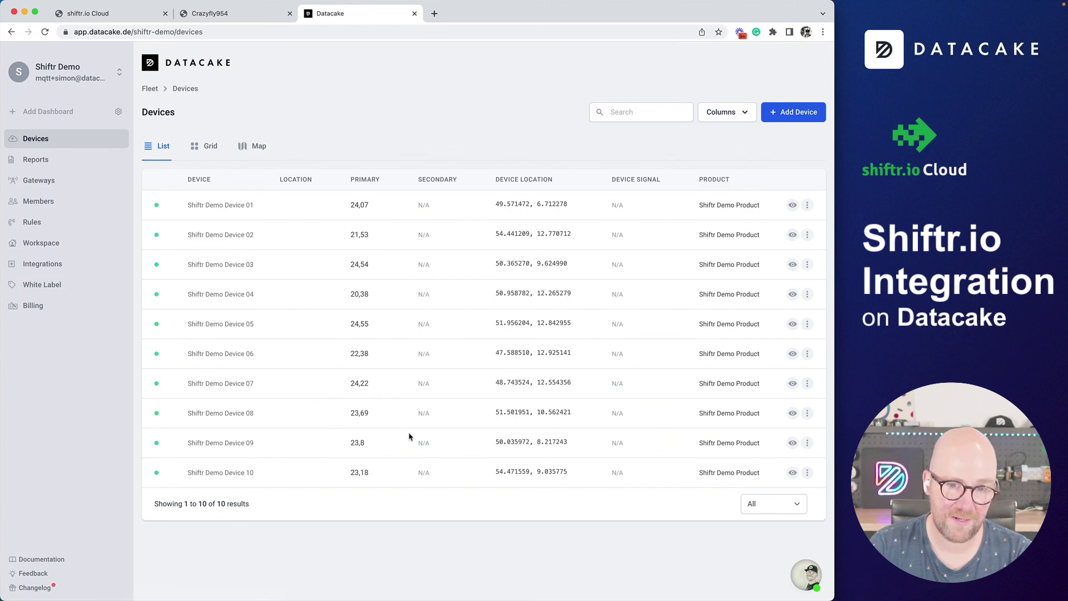
{"action": "left_click", "coordinate": [251, 147]}
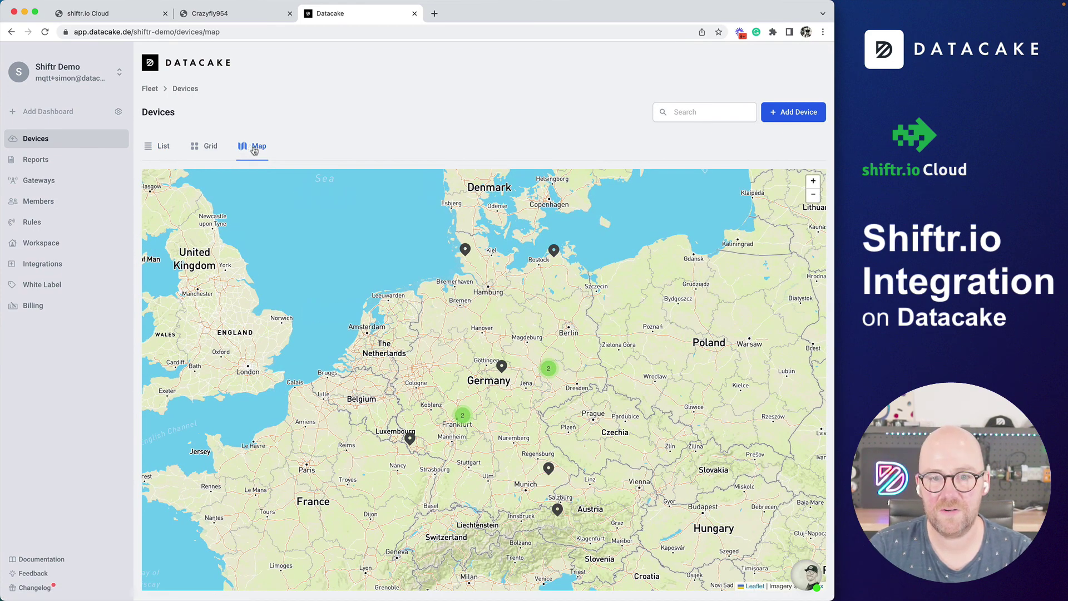
{"action": "left_click", "coordinate": [548, 368]}
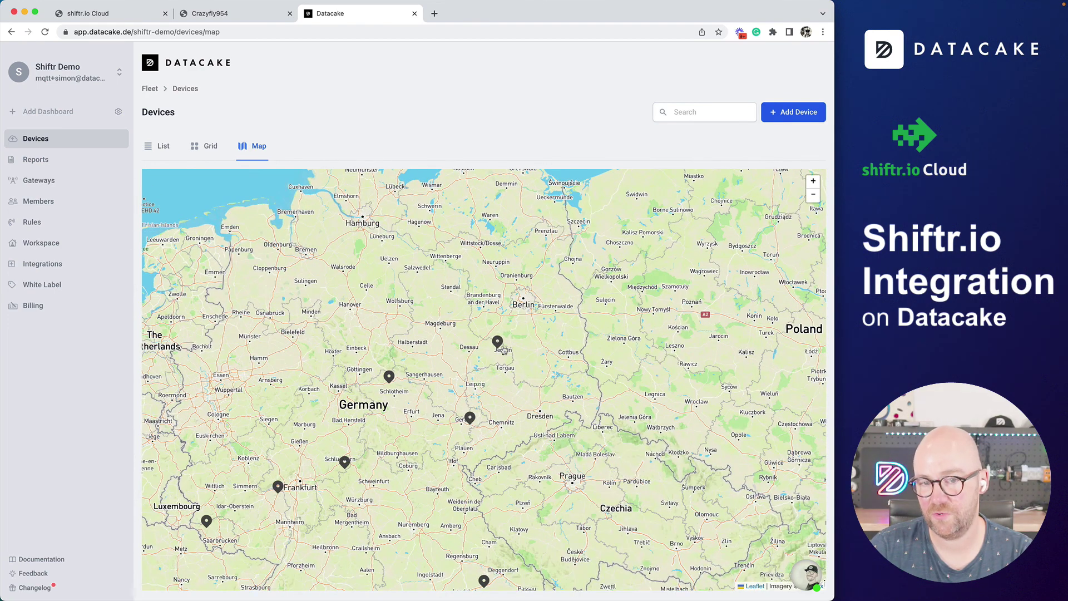
{"action": "left_click", "coordinate": [504, 347]}
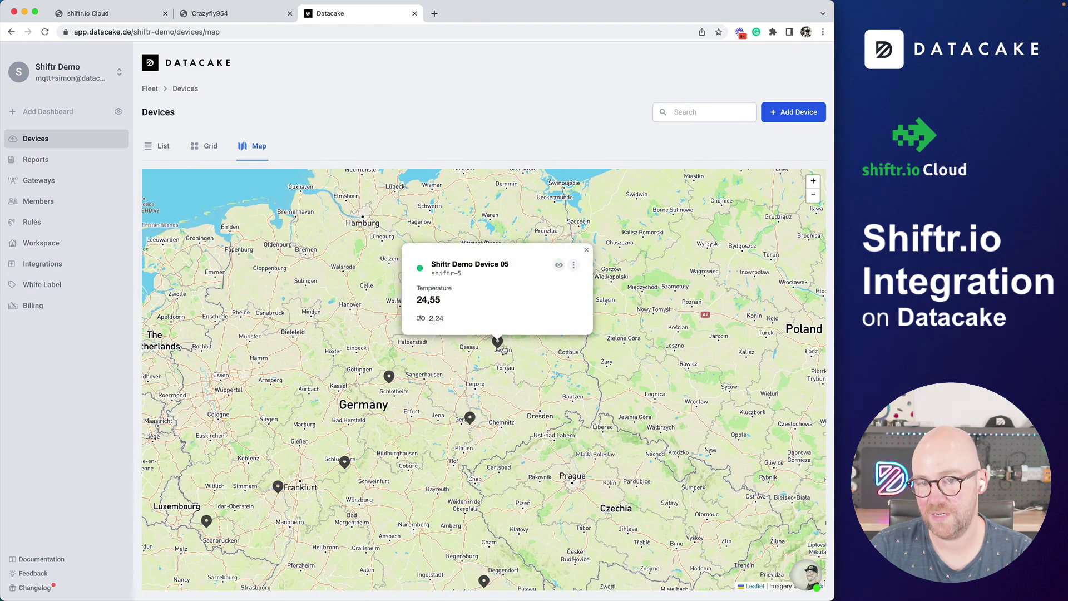
{"action": "left_click", "coordinate": [389, 377]}
- View Shiftr Demo Device 09's latest reading and full details, then close the details
{"action": "left_click", "coordinate": [402, 364]}
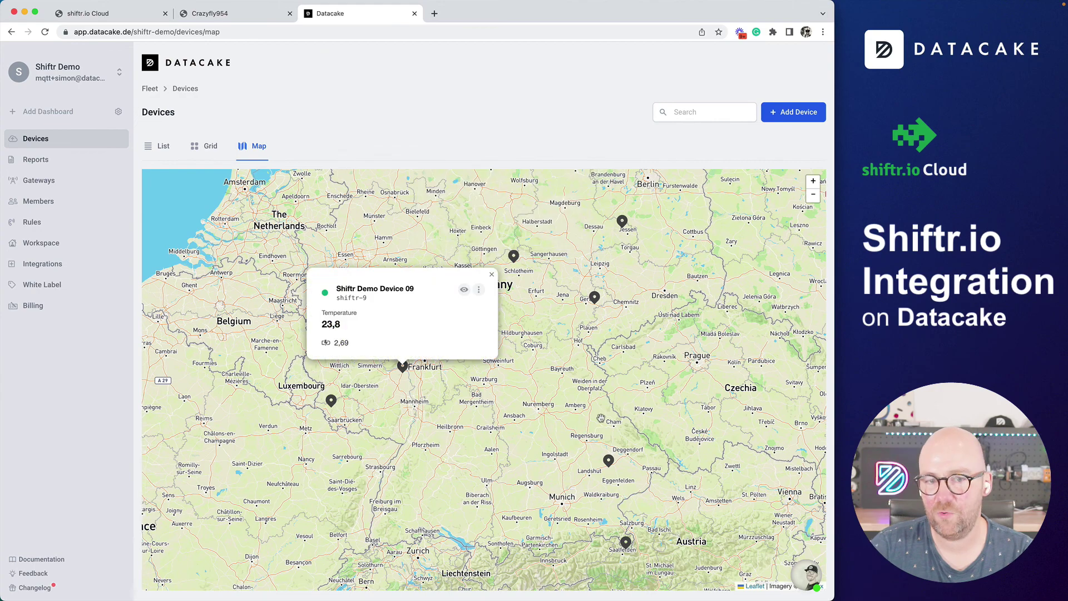
{"action": "left_click", "coordinate": [444, 315]}
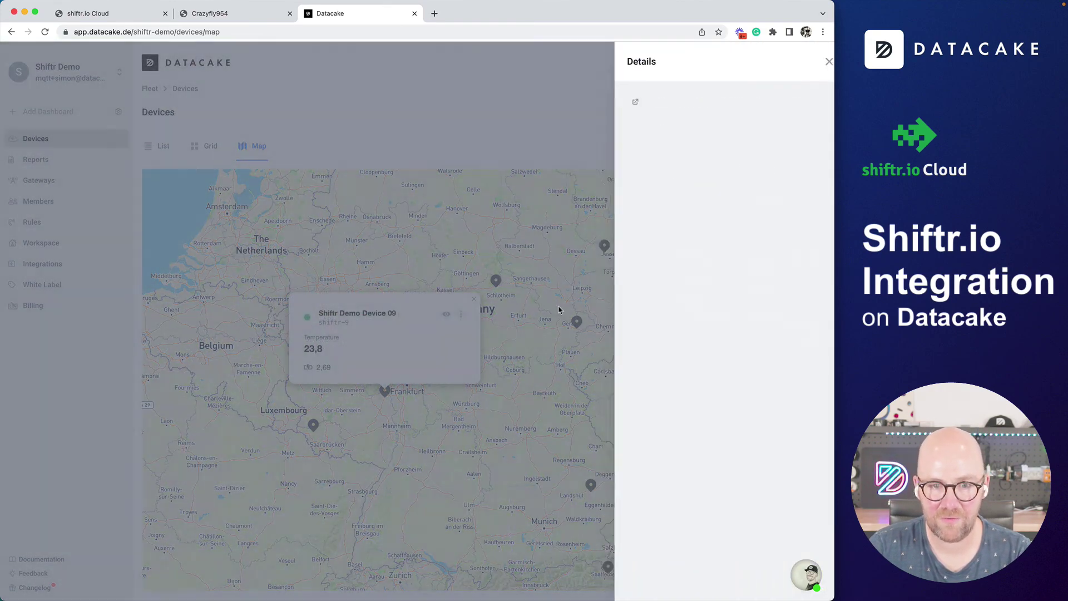
{"action": "left_click", "coordinate": [559, 310]}
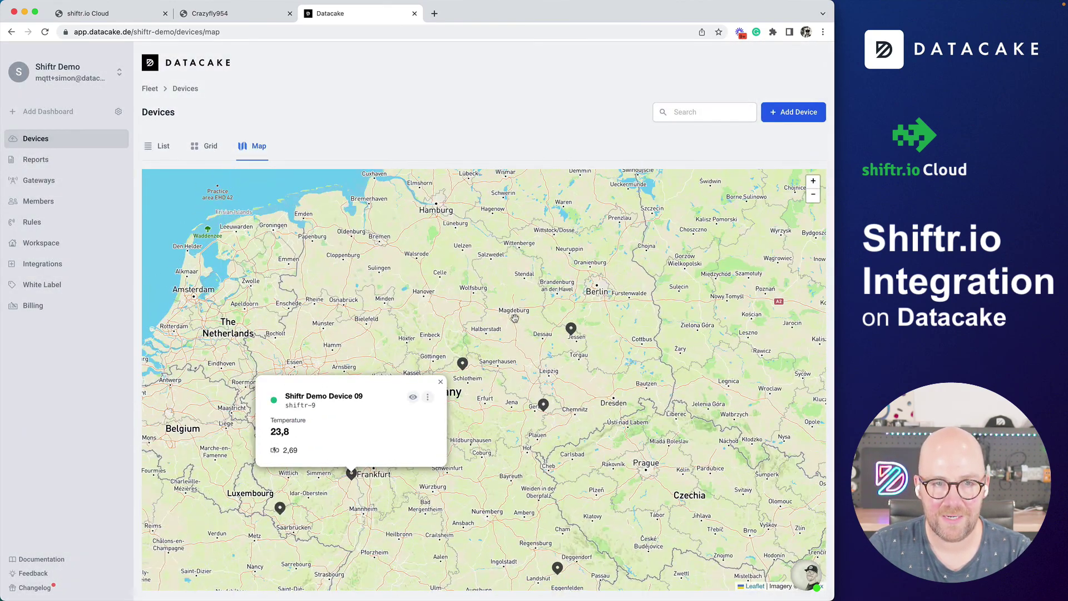
- Drag the datacake_dd36a3db client node and the dtck topic node apart in the shiftr.io network graph
{"action": "left_click", "coordinate": [210, 13]}
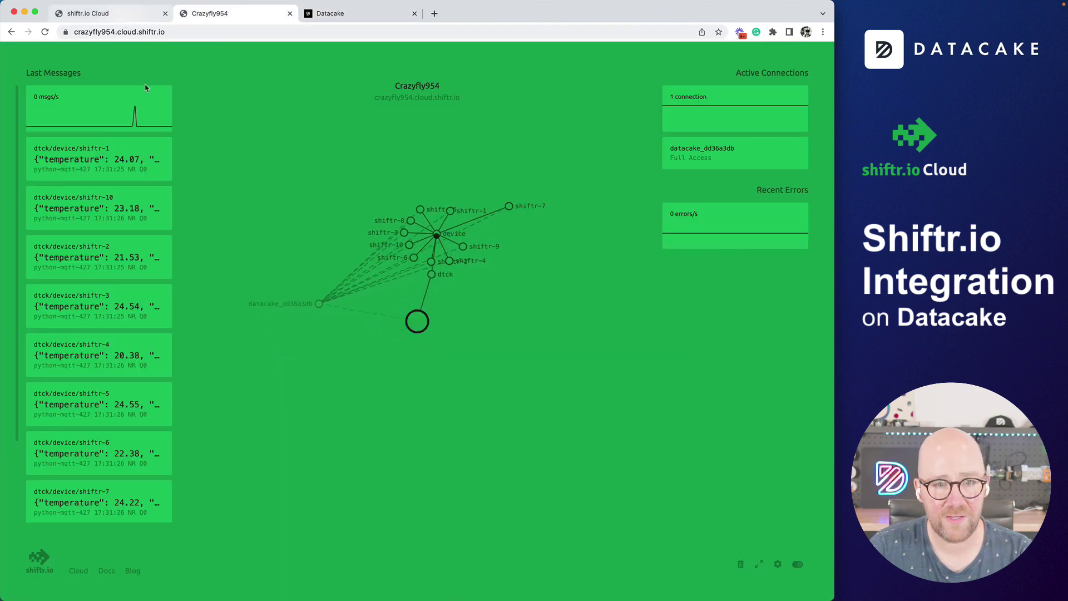
{"action": "left_click_drag", "start_coordinate": [322, 287], "coordinate": [234, 323]}
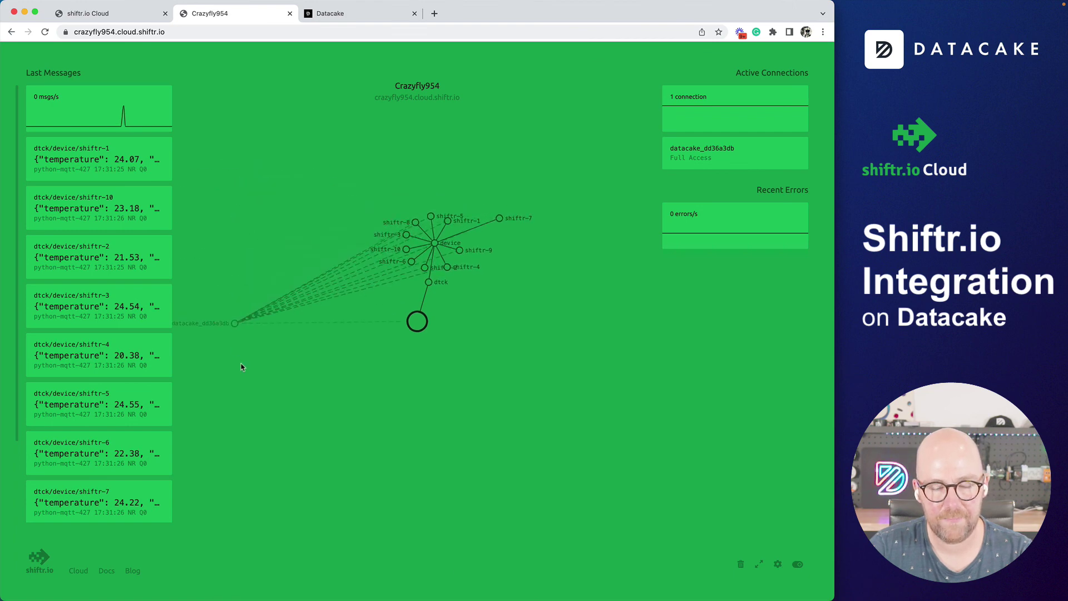
{"action": "left_click", "coordinate": [234, 324]}
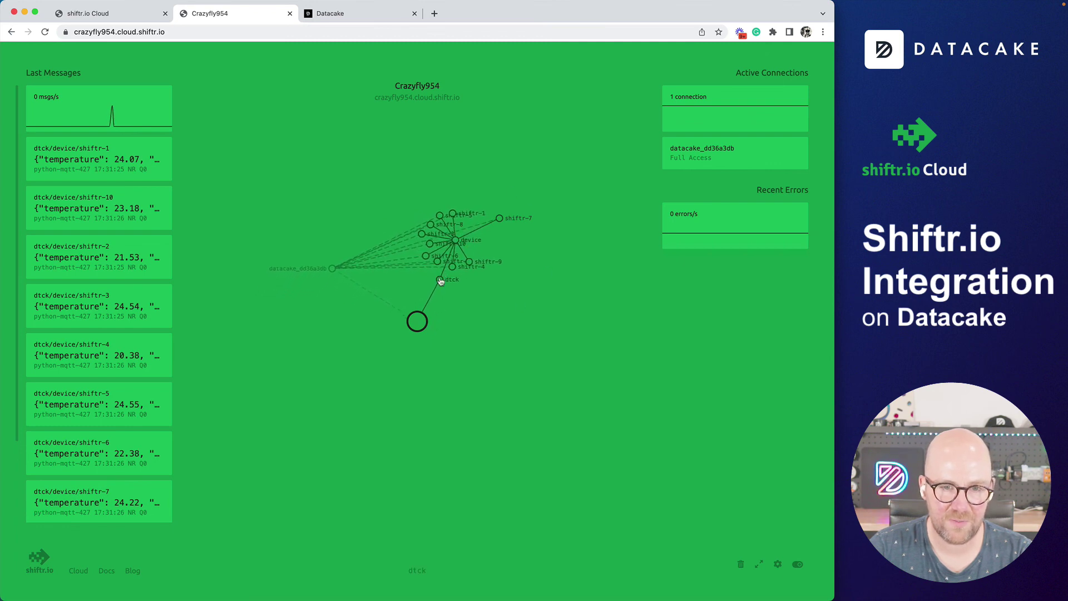
{"action": "left_click_drag", "start_coordinate": [441, 279], "coordinate": [528, 348]}
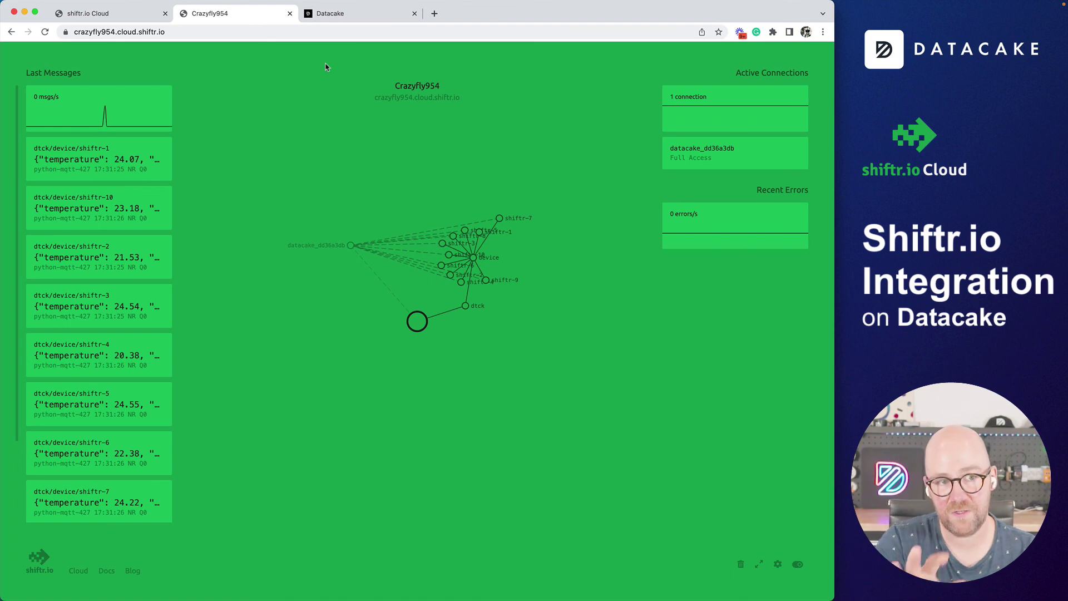
- Show the Datacake devices as a grid of temperature cards, then open the documentation
{"action": "left_click", "coordinate": [378, 14]}
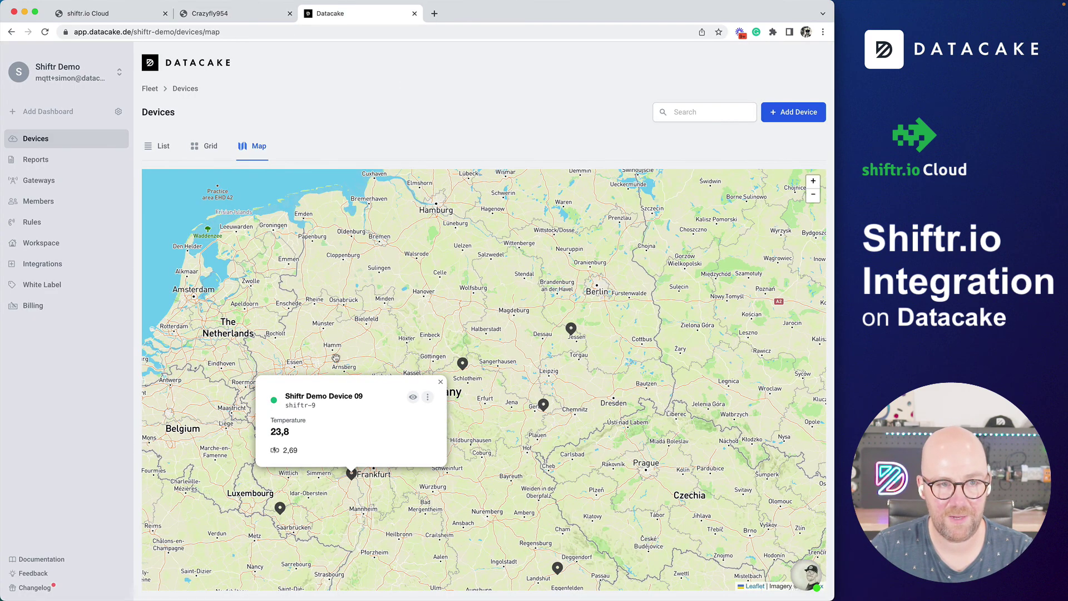
{"action": "left_click", "coordinate": [196, 146]}
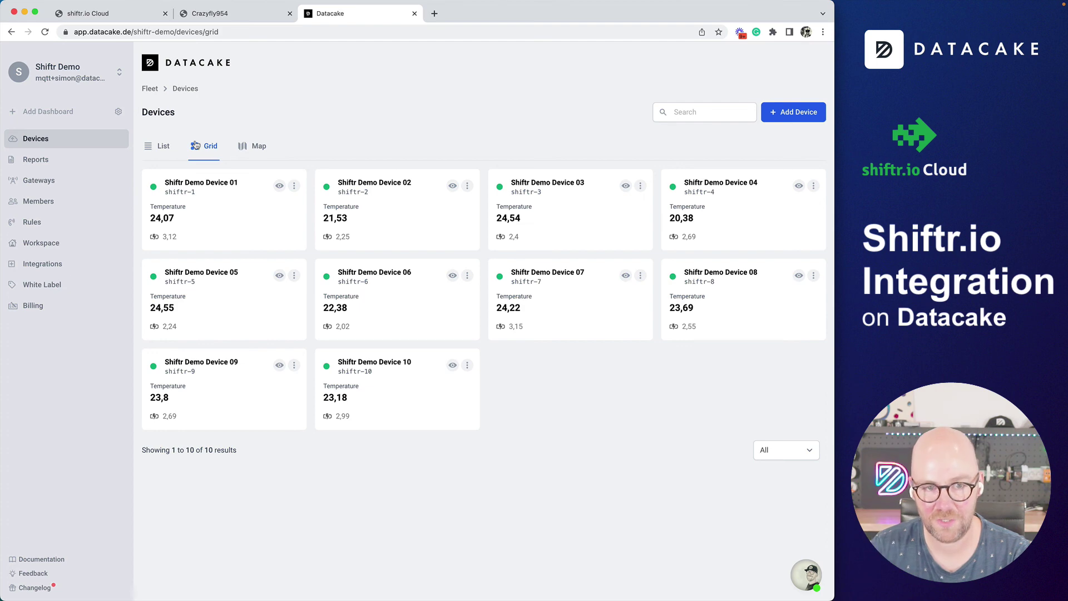
{"action": "left_click", "coordinate": [49, 560]}
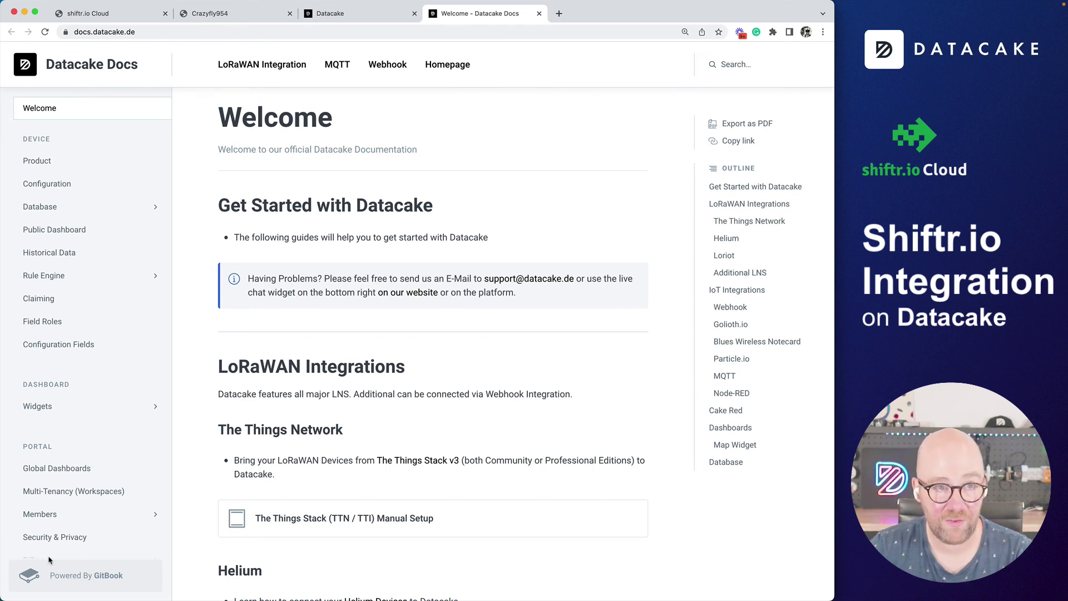
- Return to the shiftr.io Crazyfly954 dashboard tab
{"action": "left_click", "coordinate": [237, 19]}
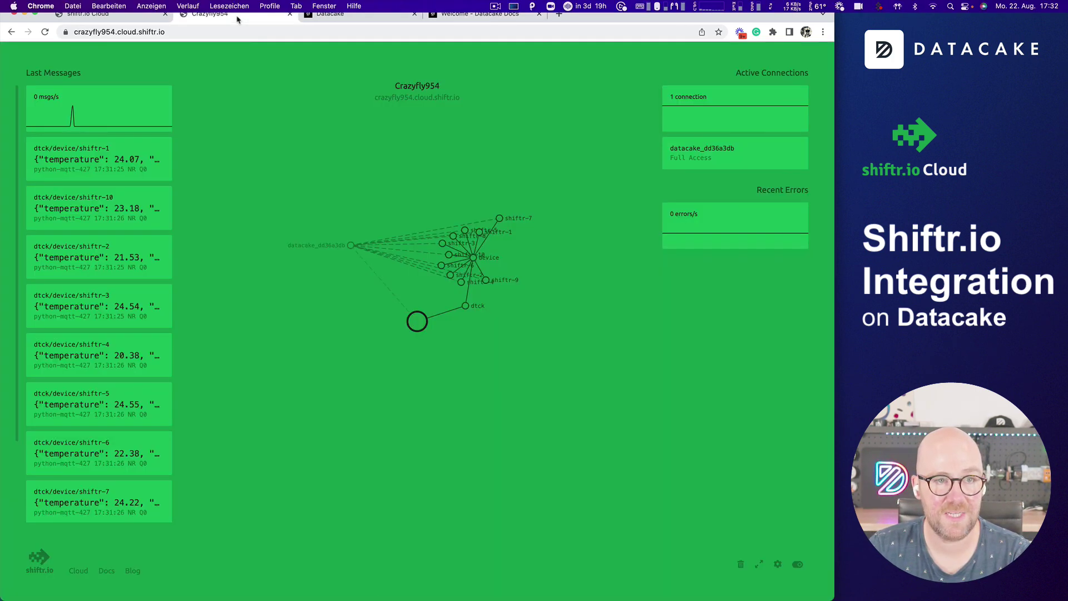